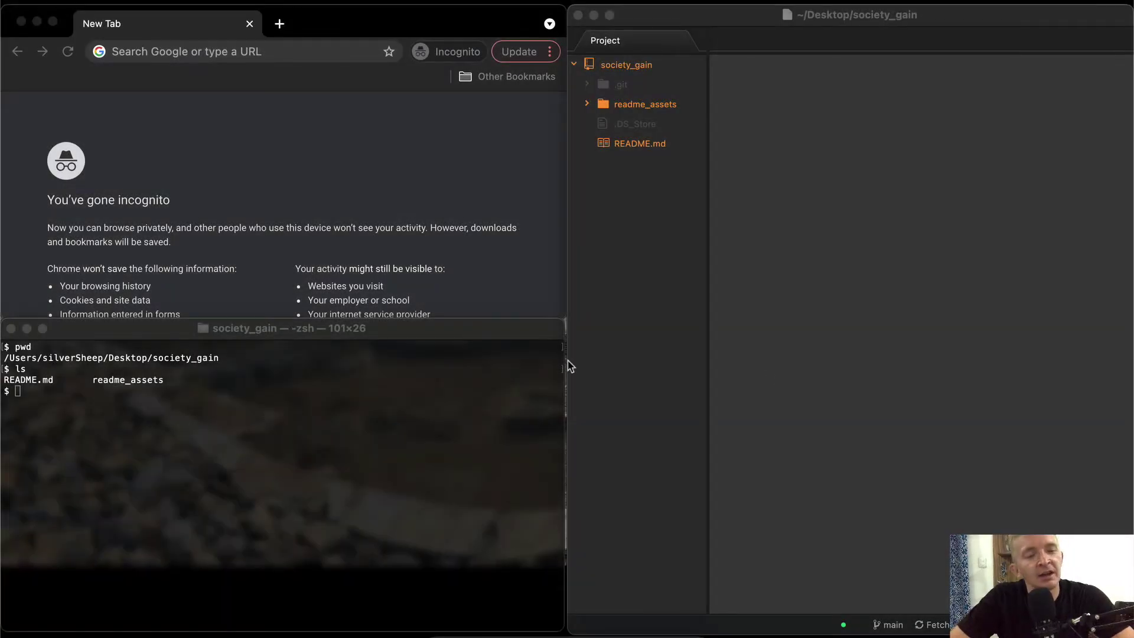
Open README.md in Atom from the tree view.
click(432, 443)
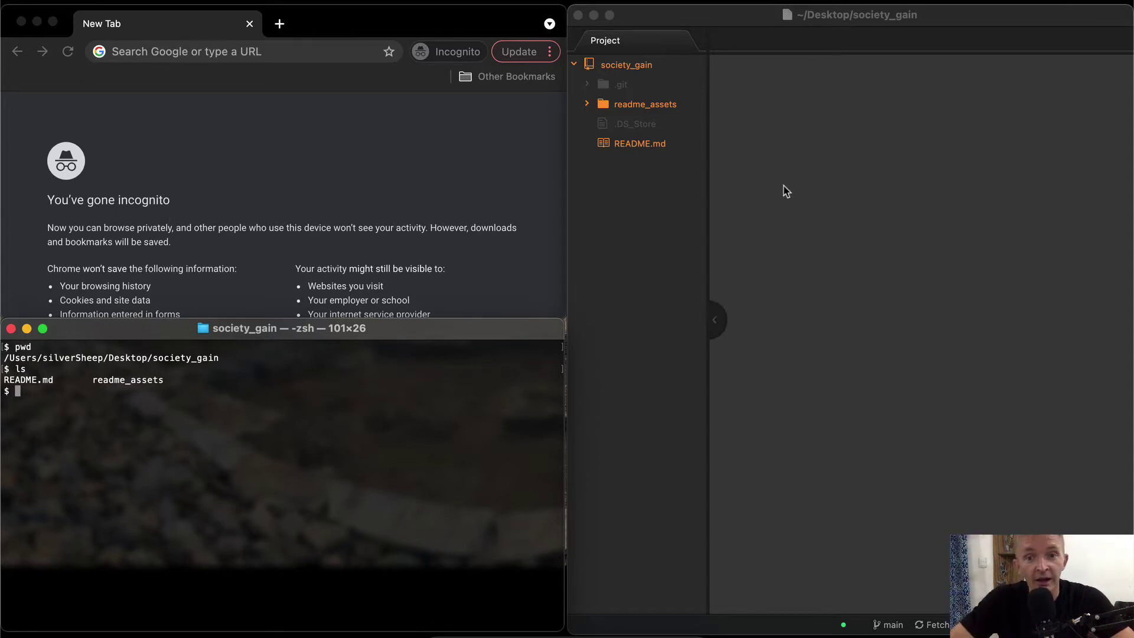
click(640, 142)
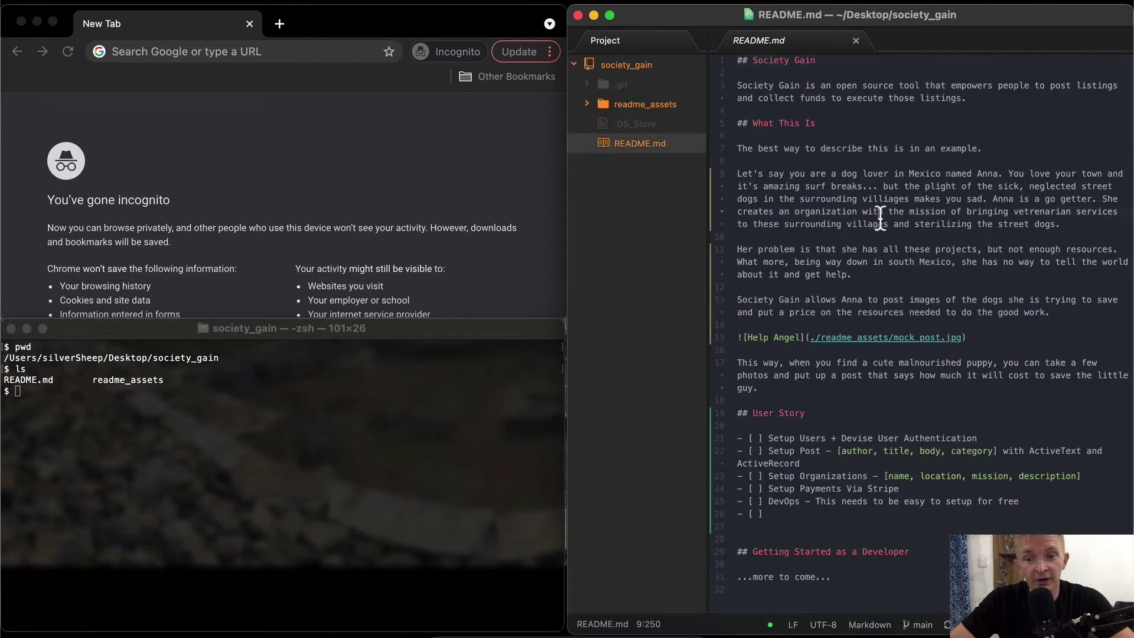
click(980, 488)
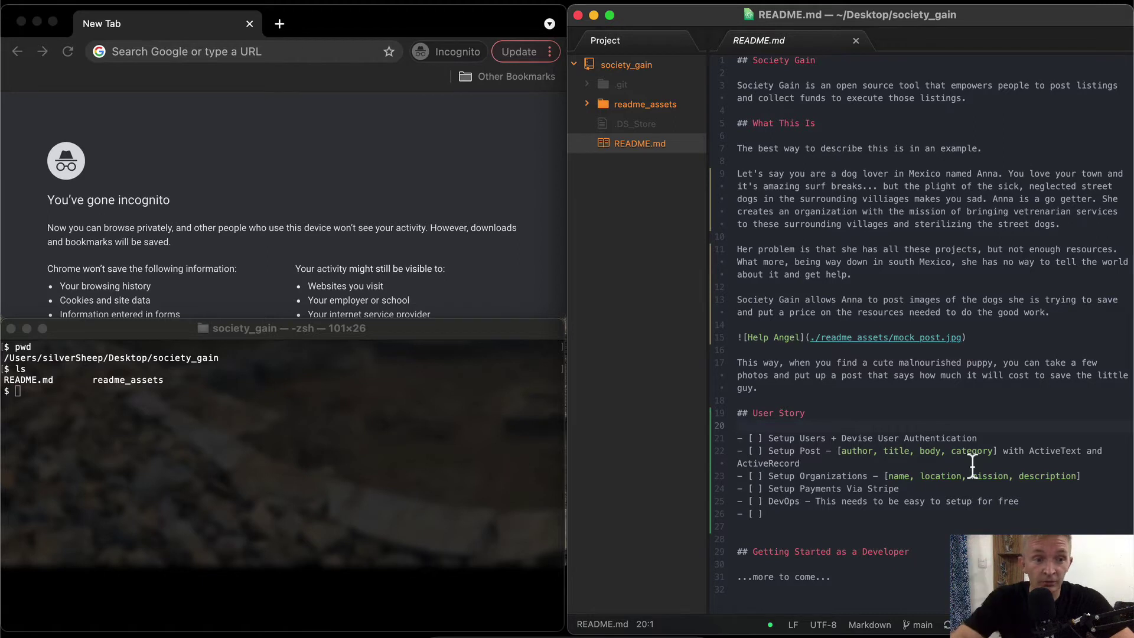
click(469, 443)
key(super+Tab)
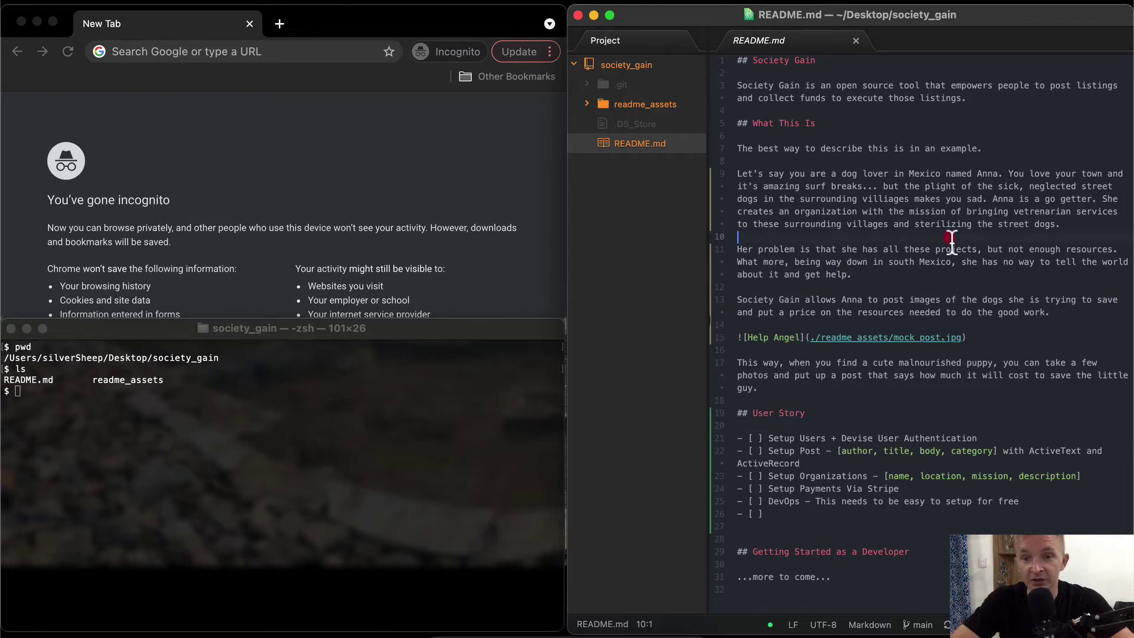
Review the README's Society Gain heading, dog-lover paragraph and User Story tasks.
click(781, 62)
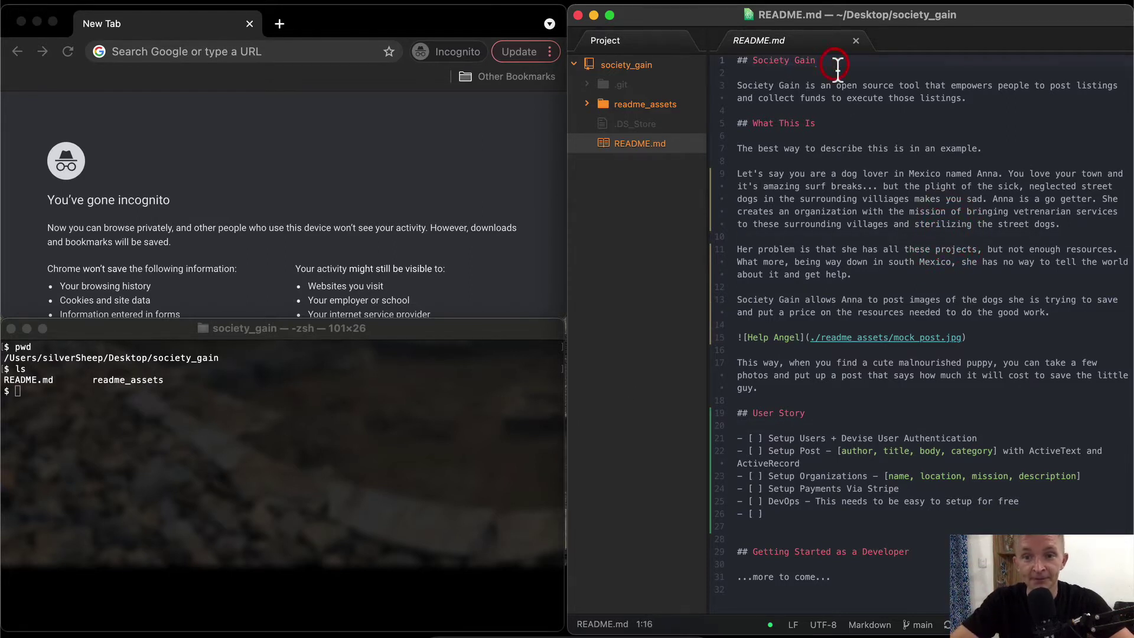
click(907, 199)
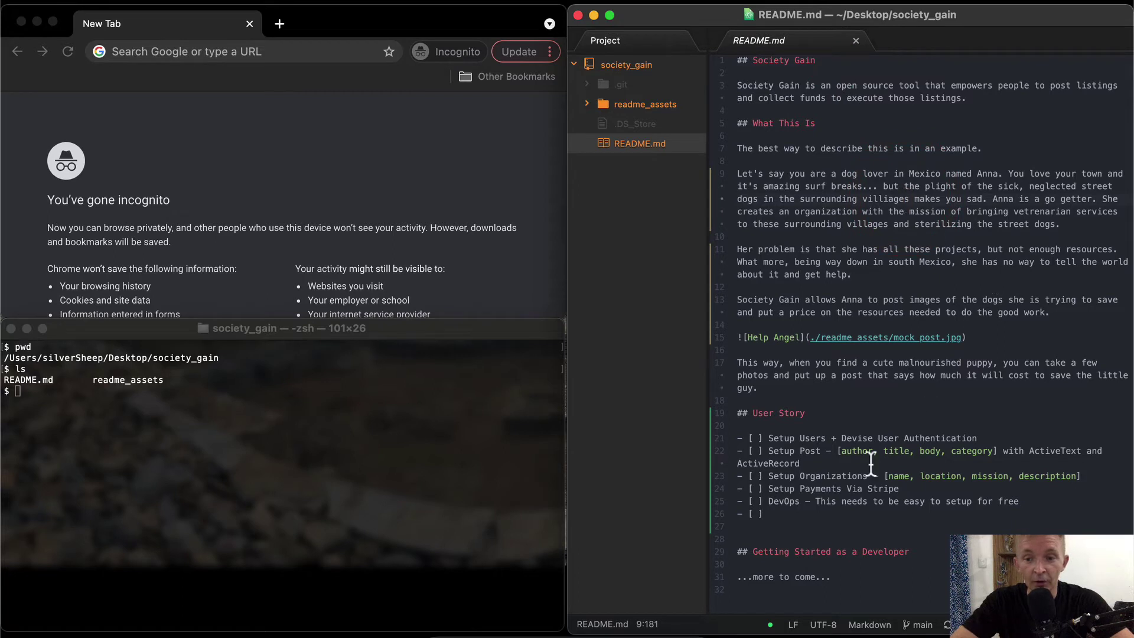
click(856, 478)
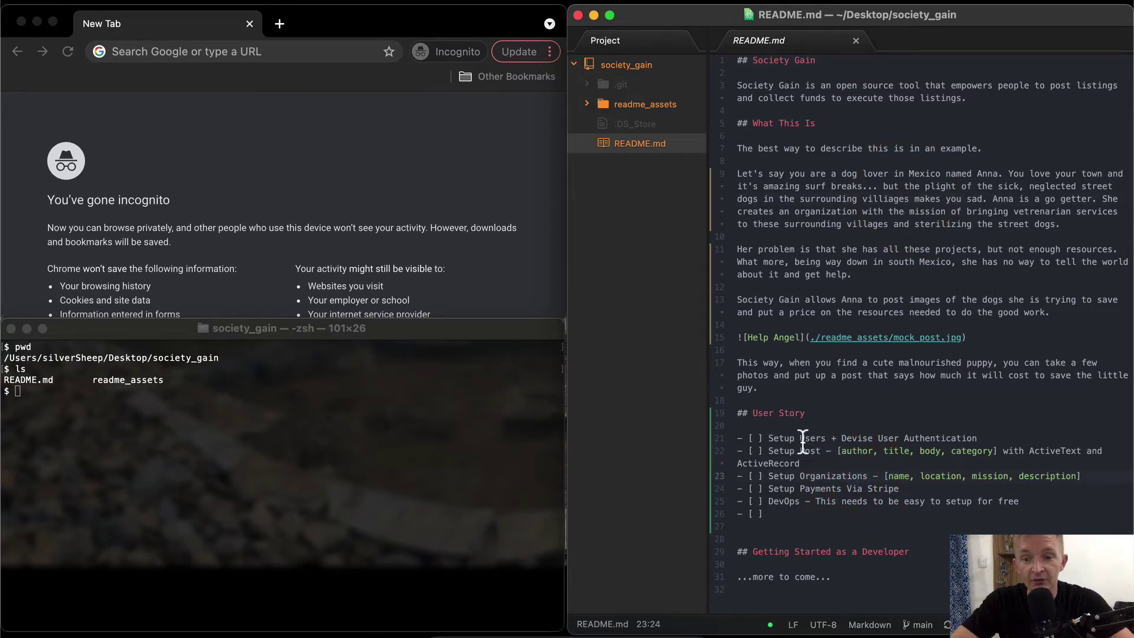
mouse_move(768, 437)
mouse_down()
mouse_move(975, 438)
mouse_move(773, 438)
mouse_up()
click(975, 438)
click(773, 438)
click(802, 463)
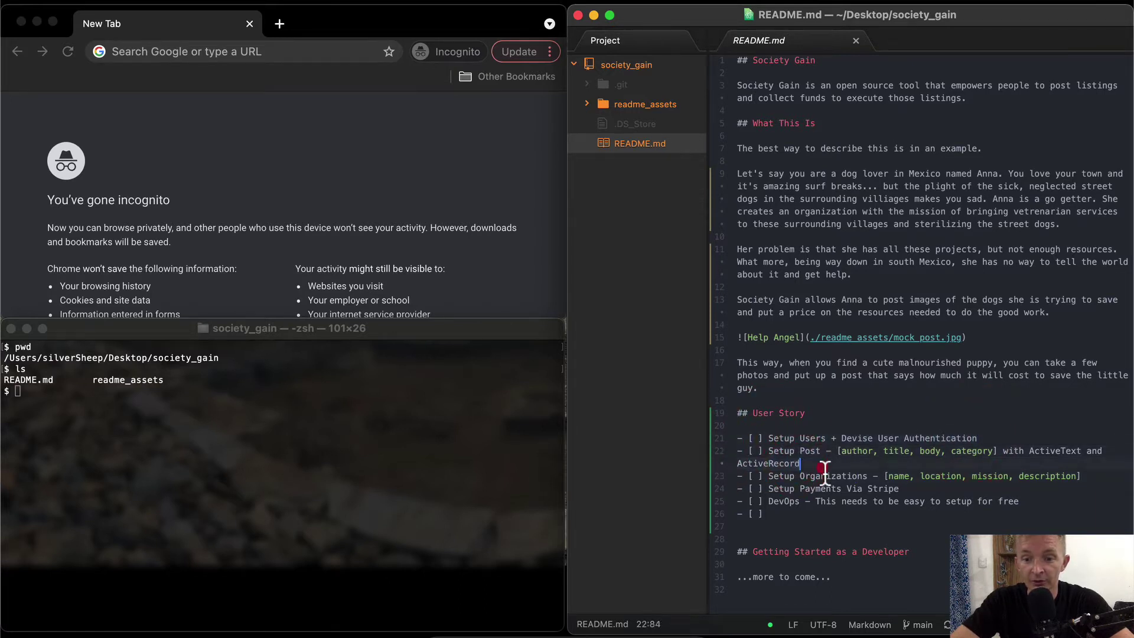
drag(800, 476, 1079, 476)
click(848, 485)
click(813, 429)
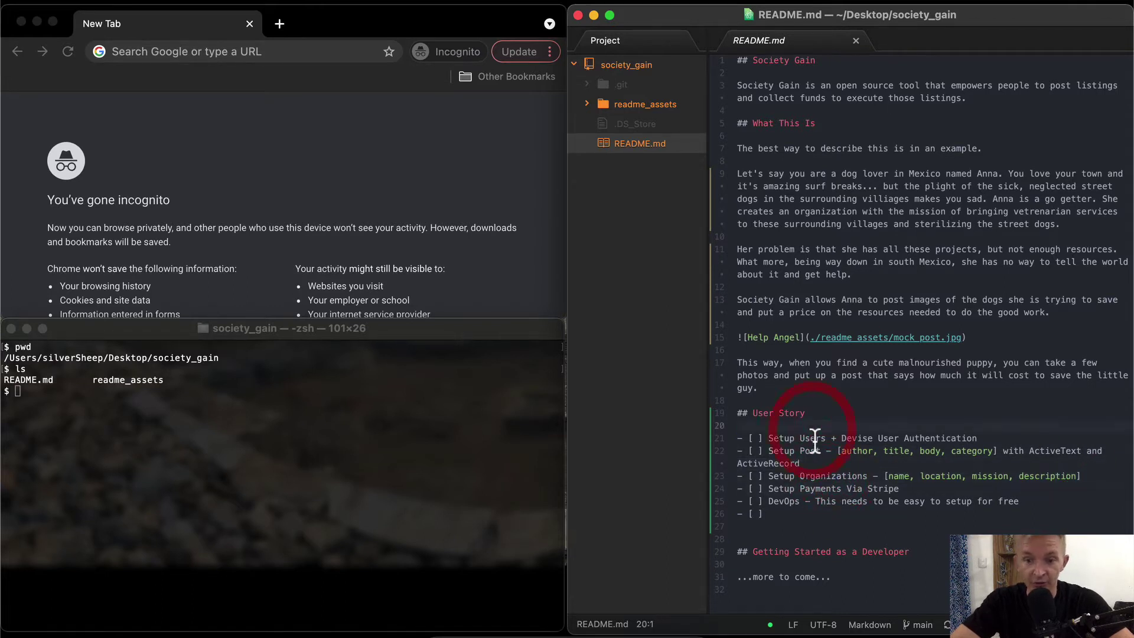
double_click(823, 462)
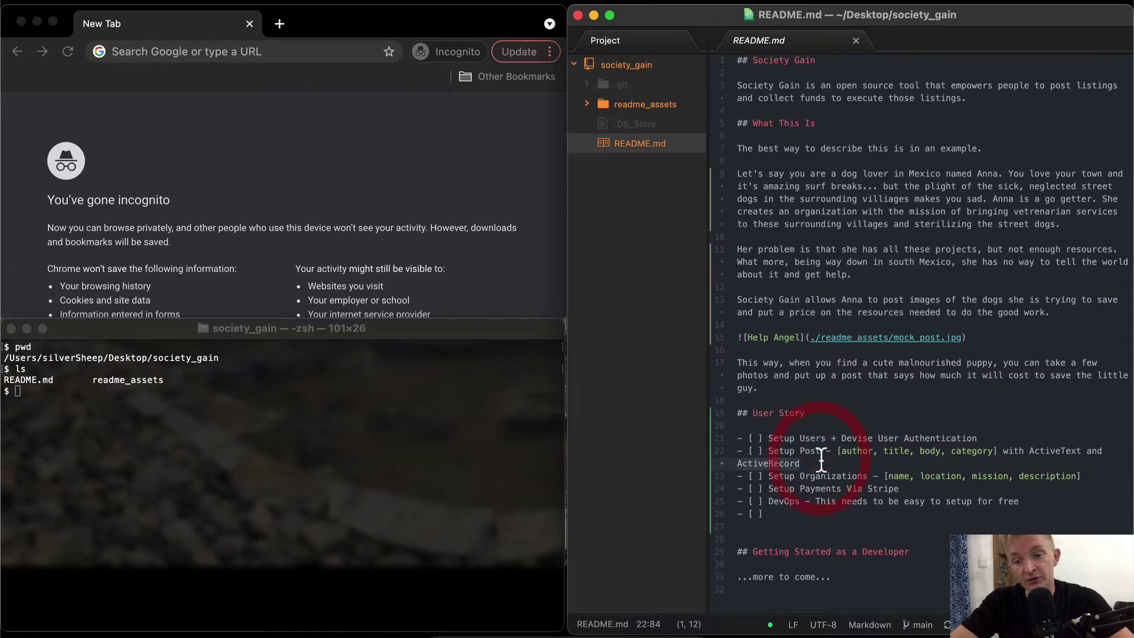
double_click(811, 451)
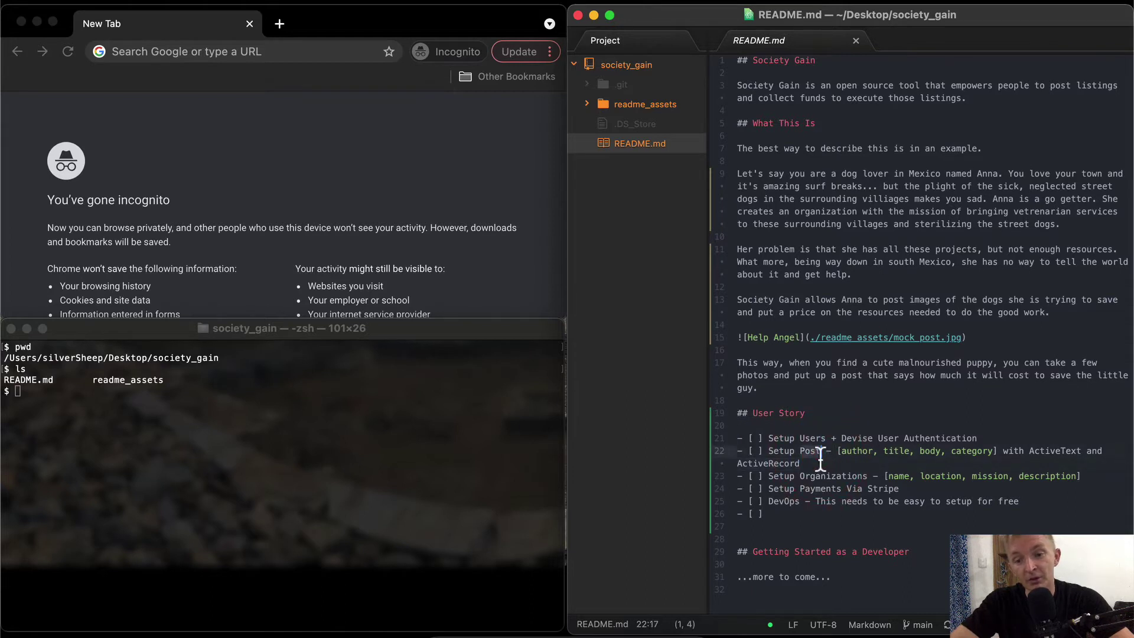
Add an empty '- [ ]' checklist item after the Organizations task.
click(918, 503)
click(909, 490)
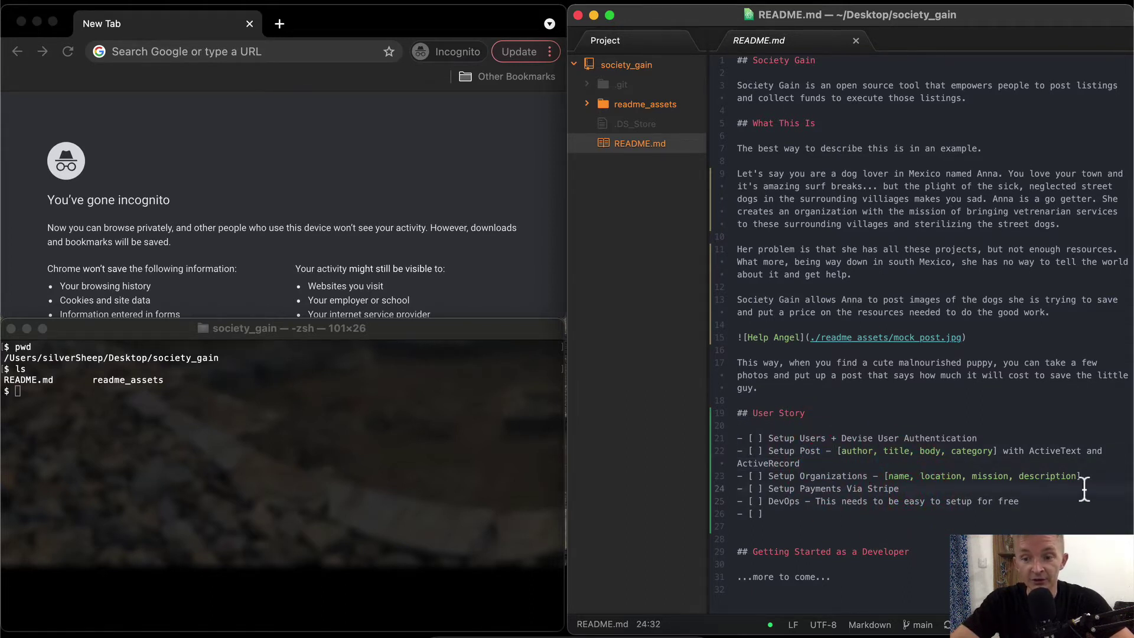
key(Return)
click(921, 502)
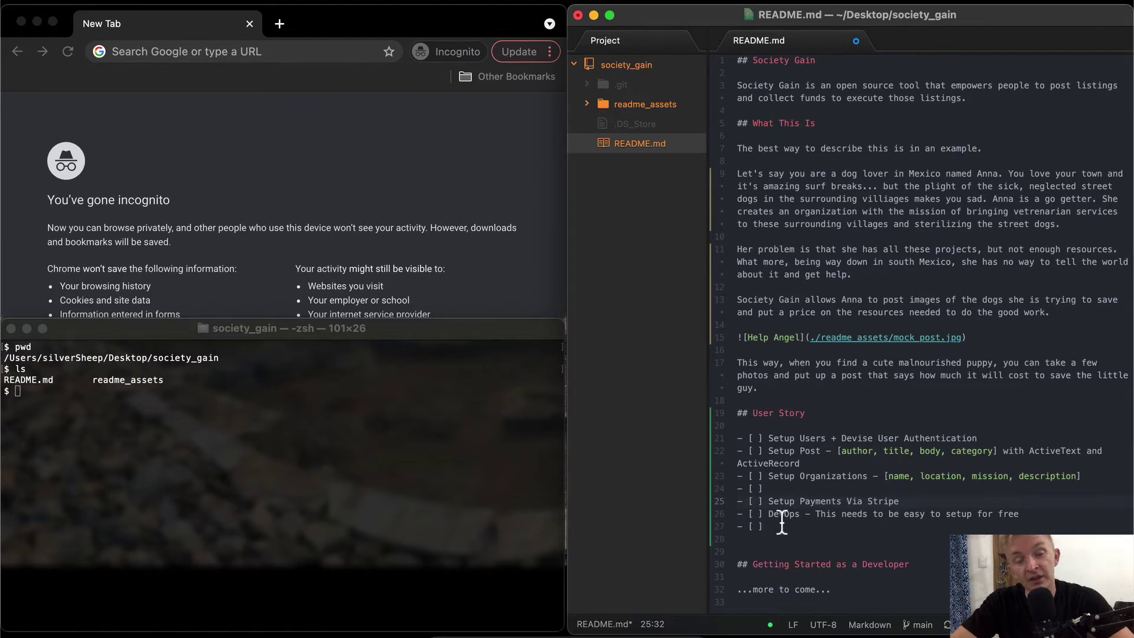
click(781, 523)
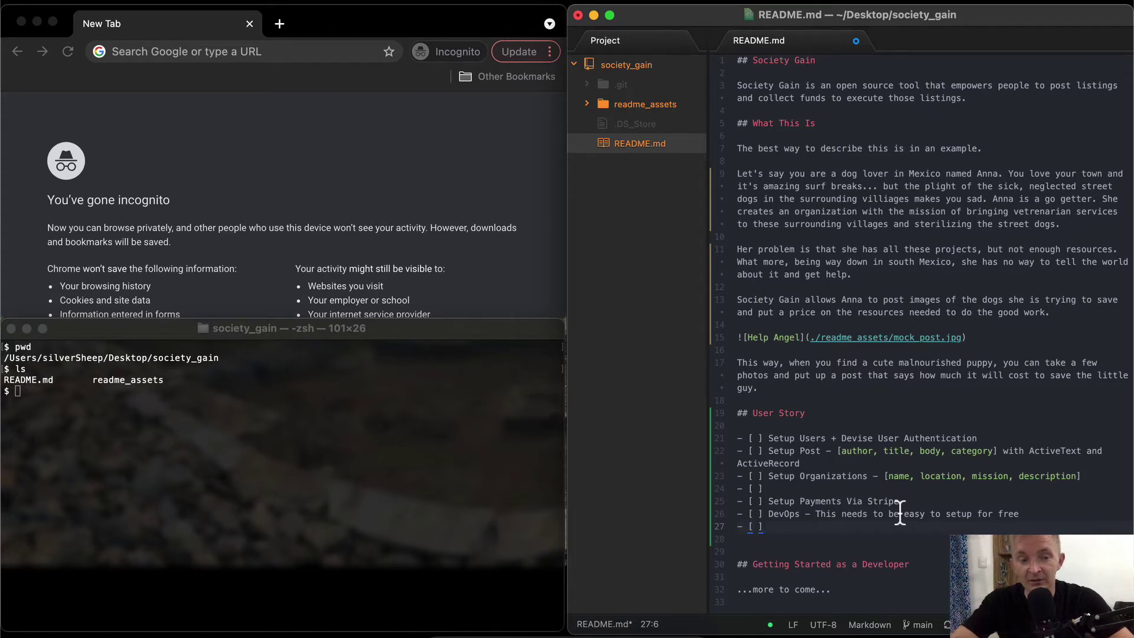
click(291, 508)
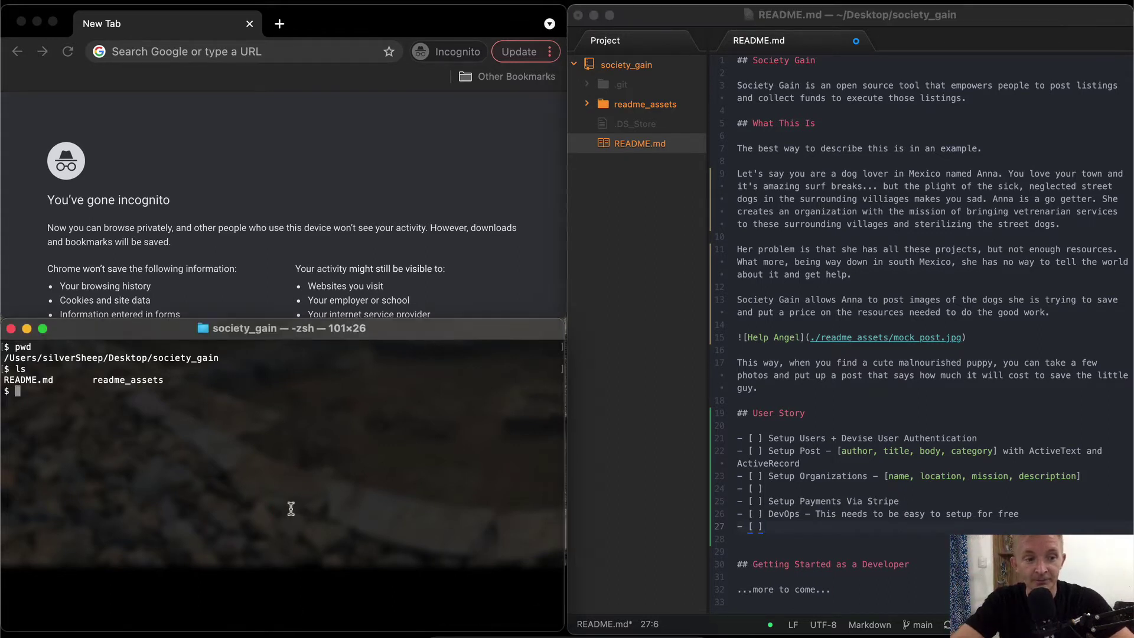
List the project files and show the current folder path with ls and pwd.
key(Return)
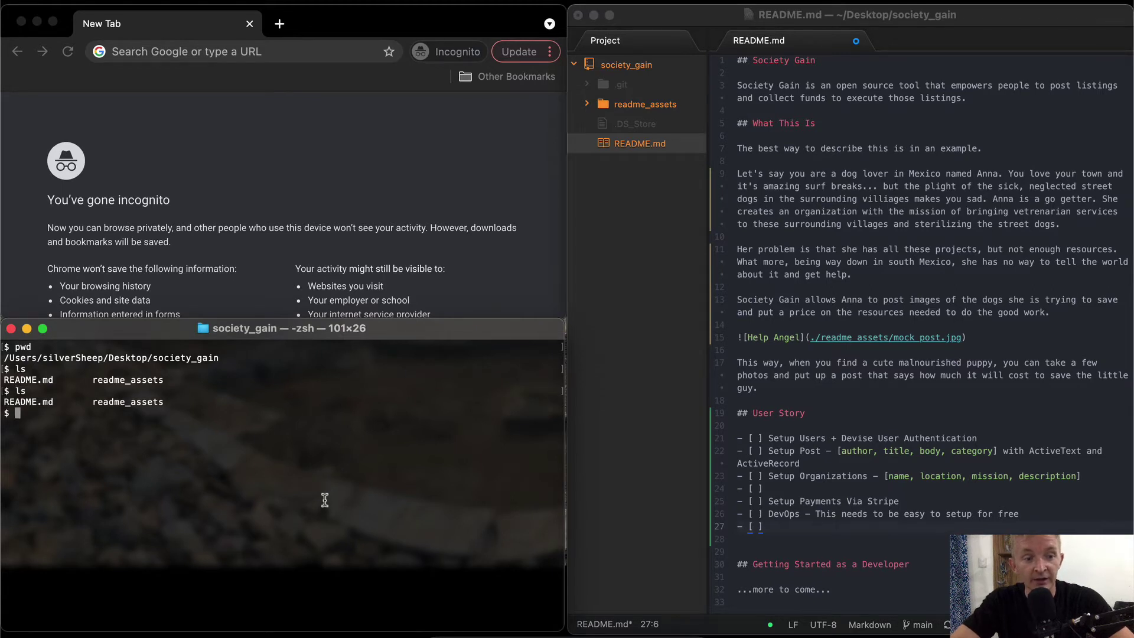
text(wd)
key(Return)
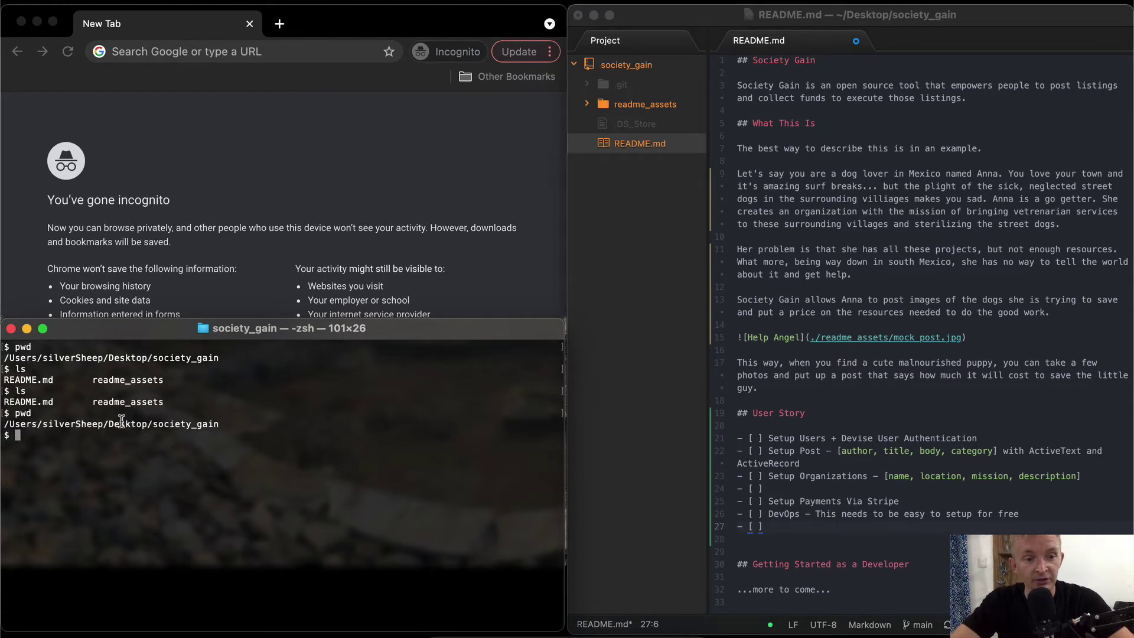
drag(121, 422, 221, 423)
double_click(186, 424)
click(211, 448)
text(git status)
Check git status and confirm the origin remote is the society_gain repository.
key(Return)
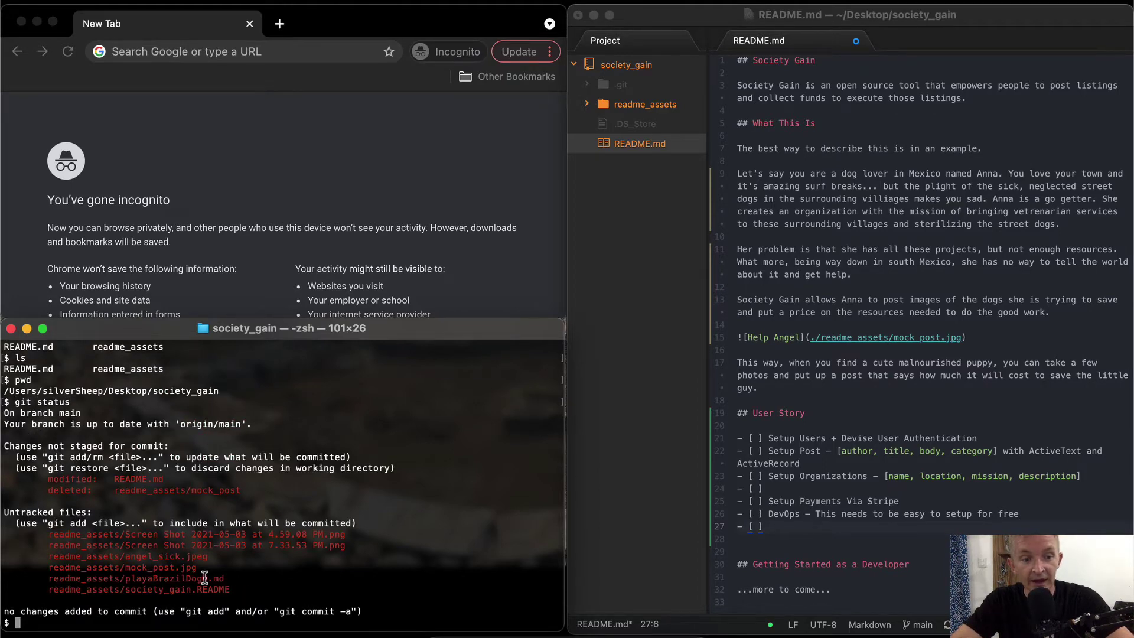
drag(247, 596, 7, 483)
click(8, 483)
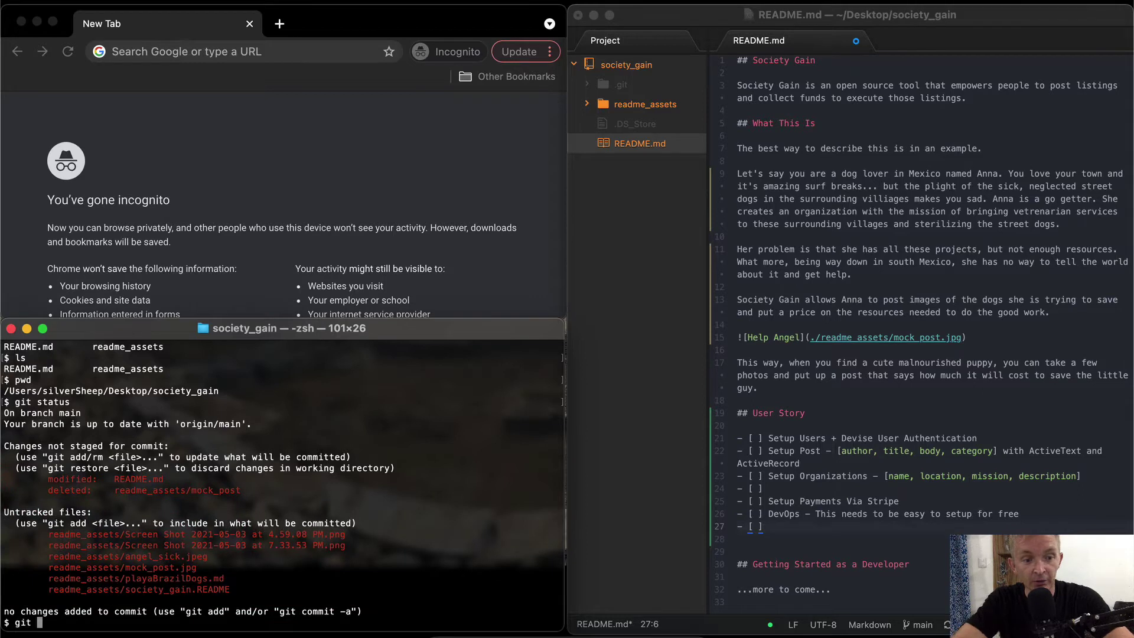
text(-v)
key(Return)
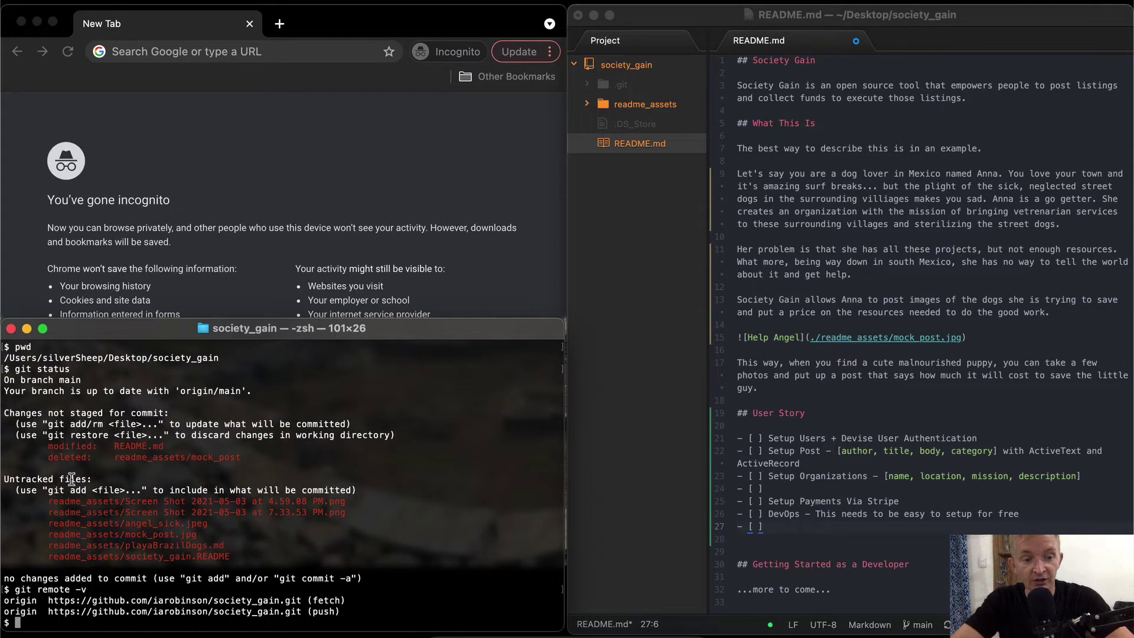
drag(302, 600, 80, 602)
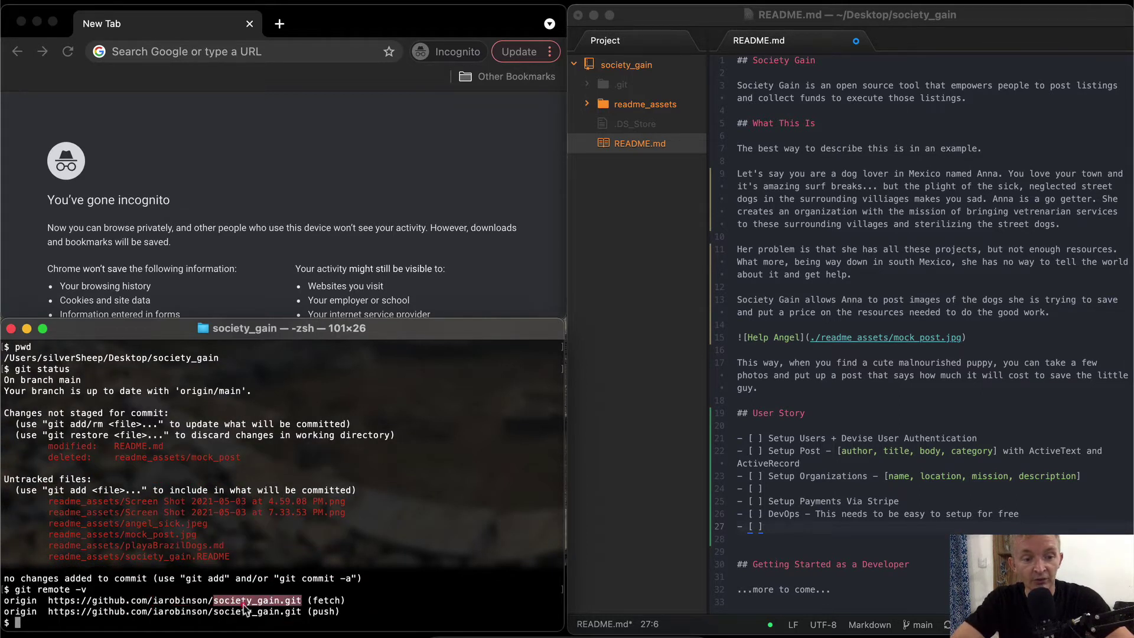
click(80, 602)
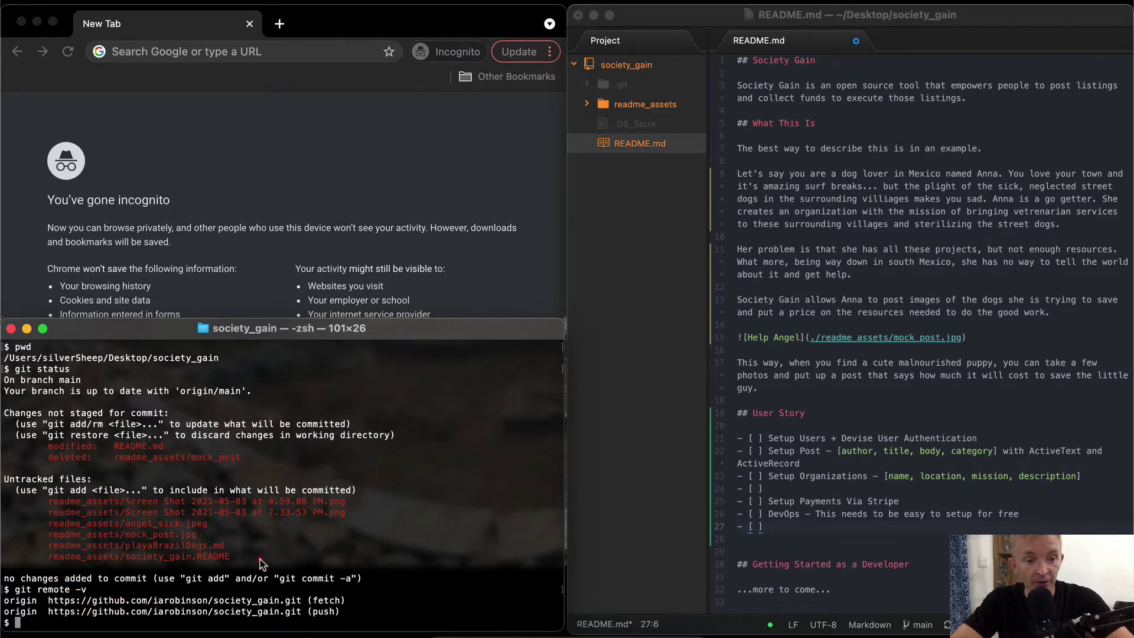
drag(264, 564, 172, 452)
click(173, 452)
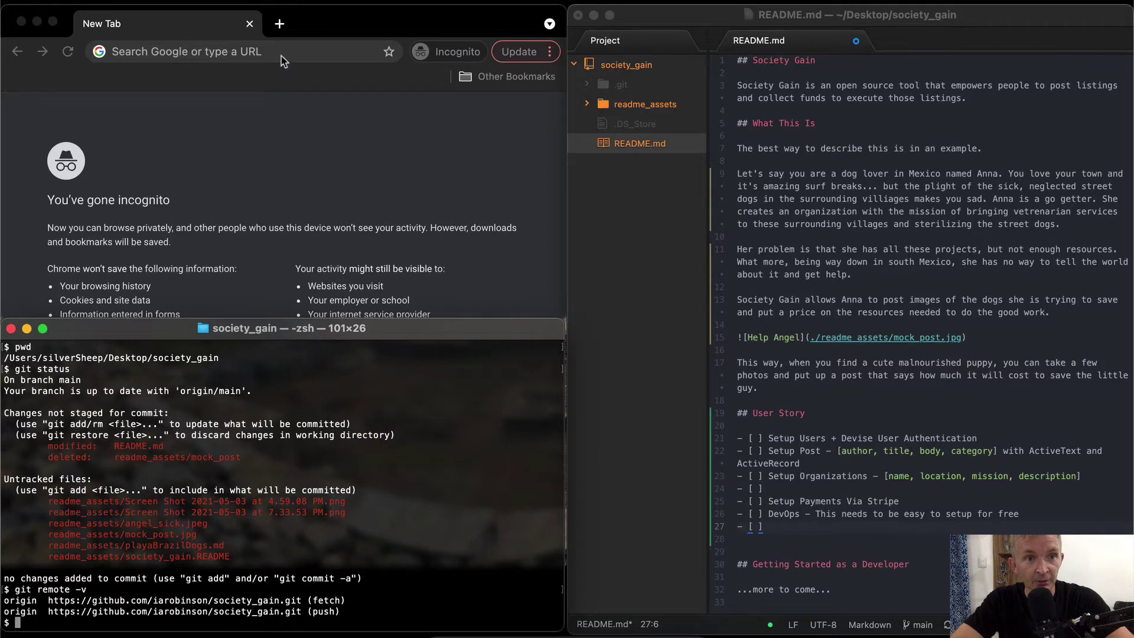
Load the iarobinson GitHub profile in a new Chrome tab and enlarge the window.
click(280, 23)
text(git)
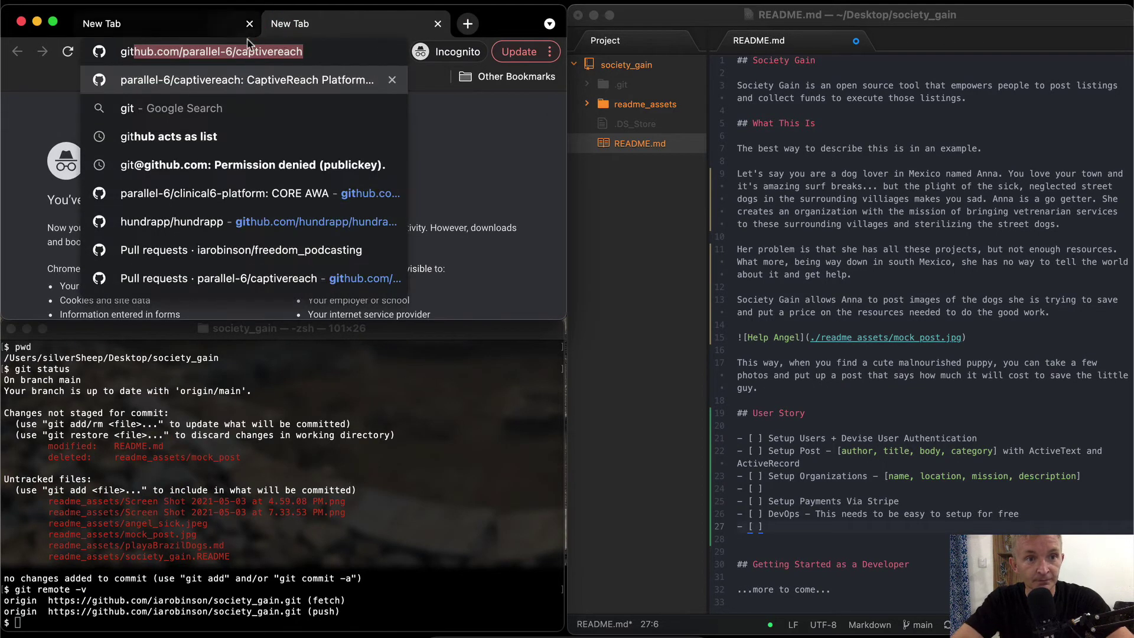
text(hub.com/p)
key(BackSpace)
key(BackSpace)
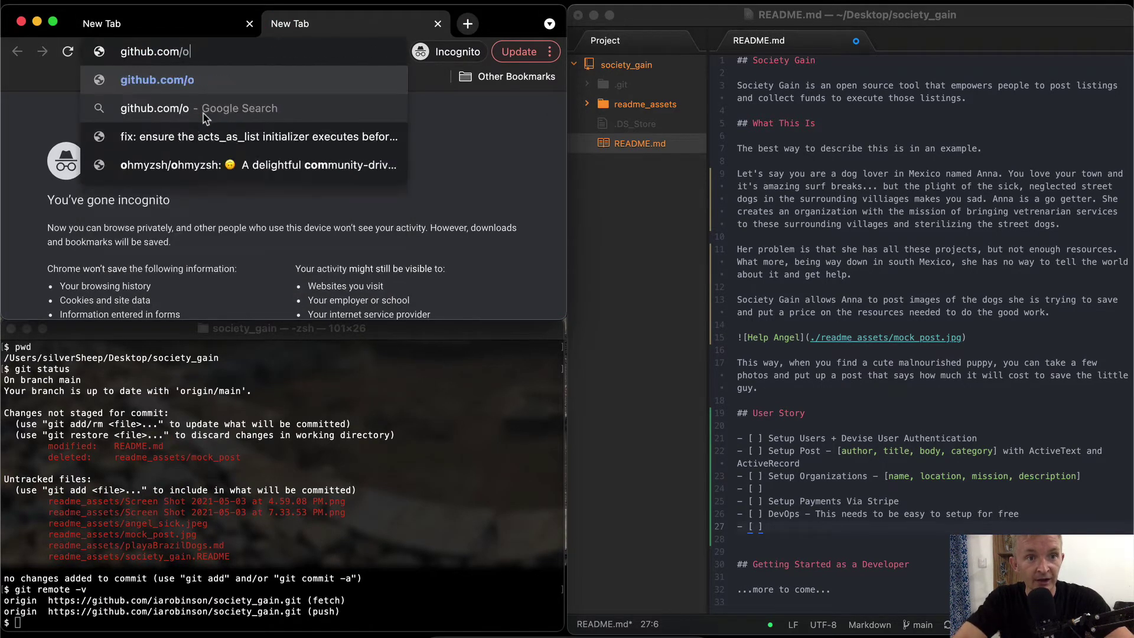
text(iarobinson)
key(Return)
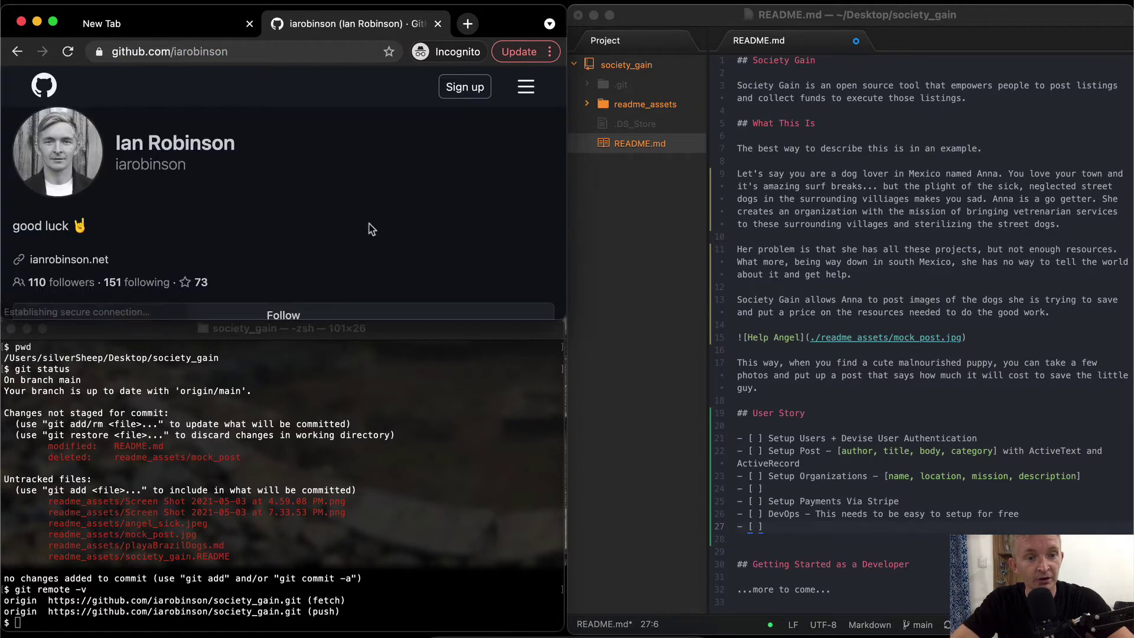
mouse_move(565, 315)
mouse_down()
mouse_move(760, 468)
mouse_move(770, 494)
mouse_up()
Open the society_gain repository, check its URL, then bring the local README forward.
click(373, 151)
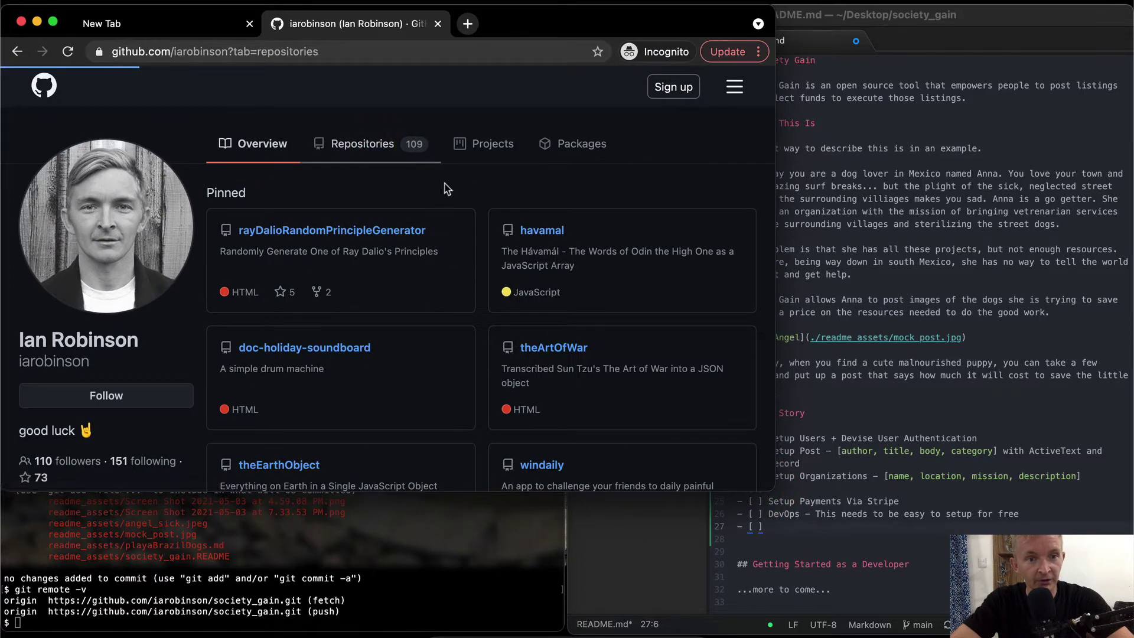
click(274, 277)
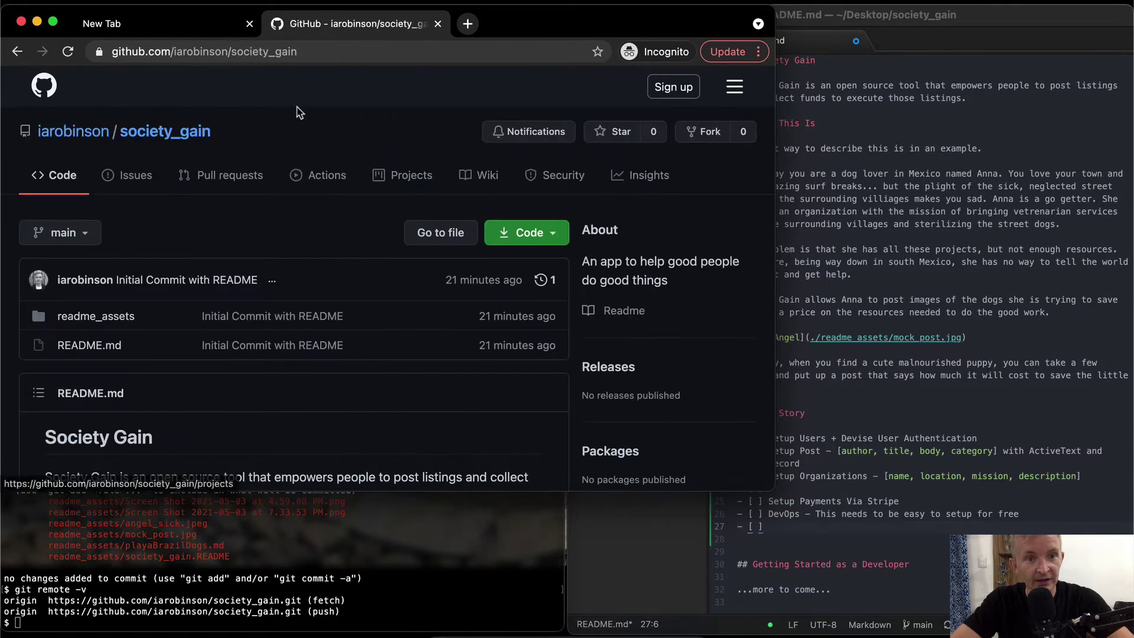
click(217, 50)
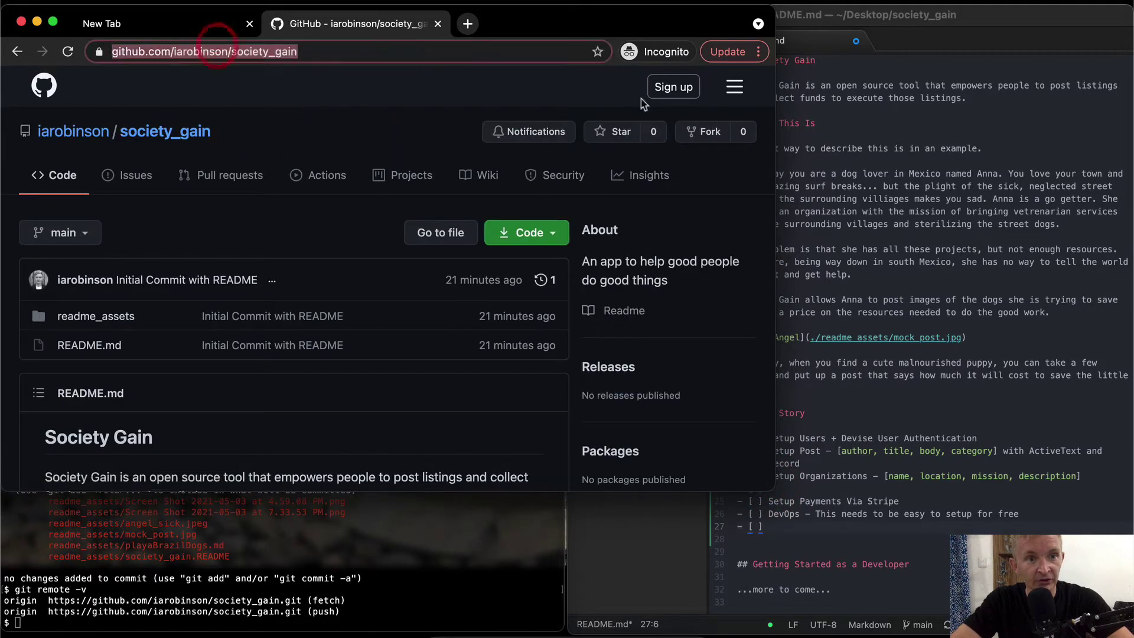
click(346, 59)
scroll(299, 299, down, 5)
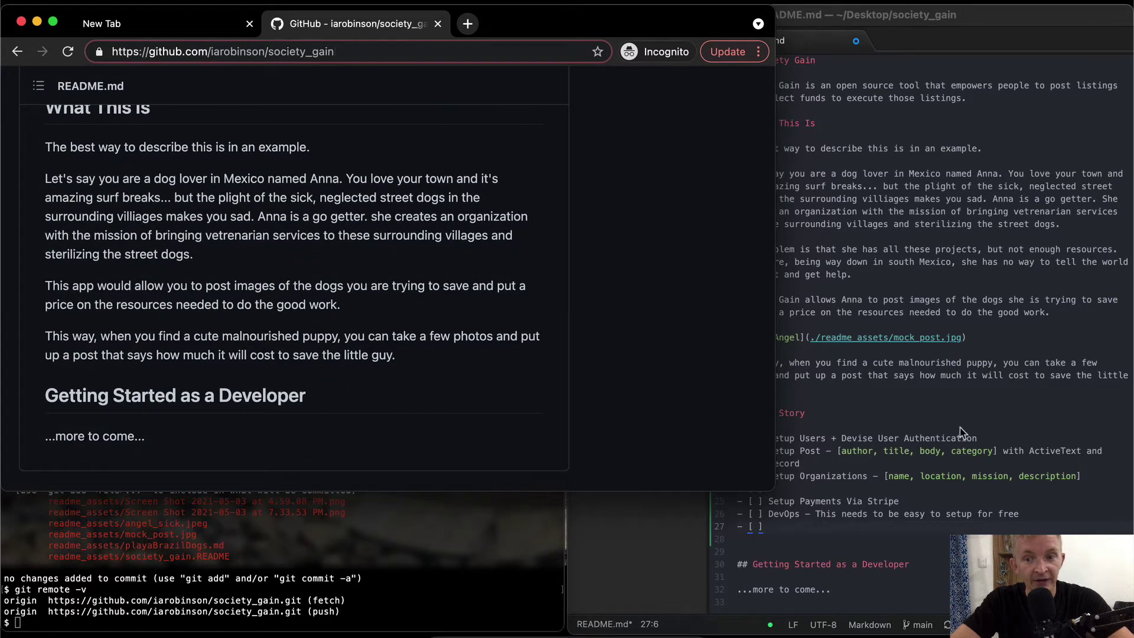
click(1005, 403)
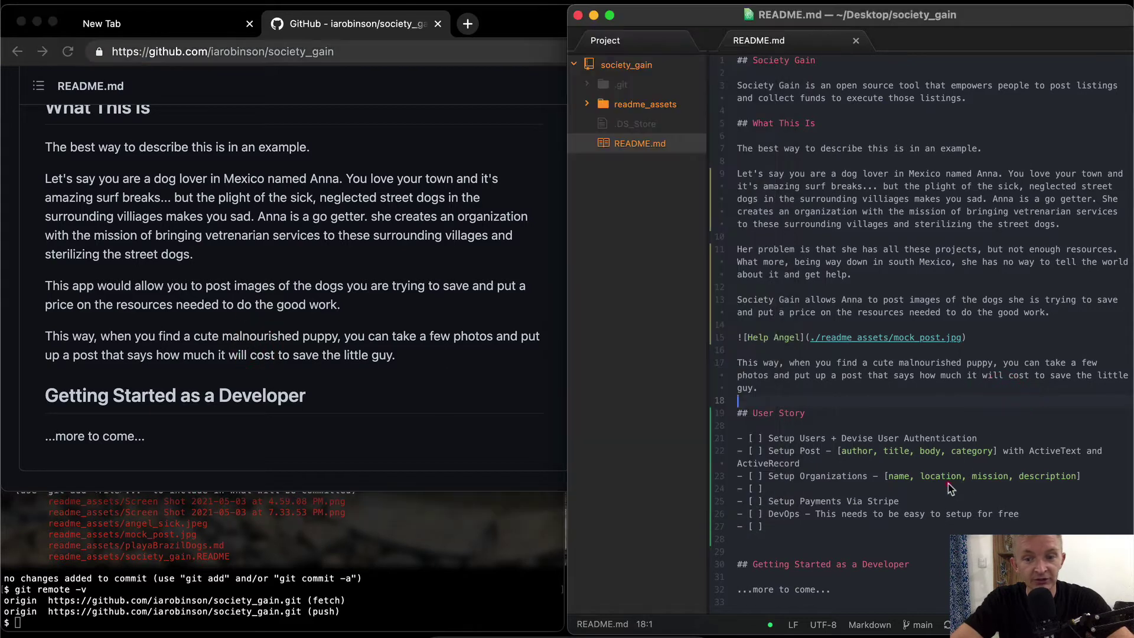
Stage everything, commit 'Add a bunch of startup documents and upgrade README', and push to main.
click(446, 568)
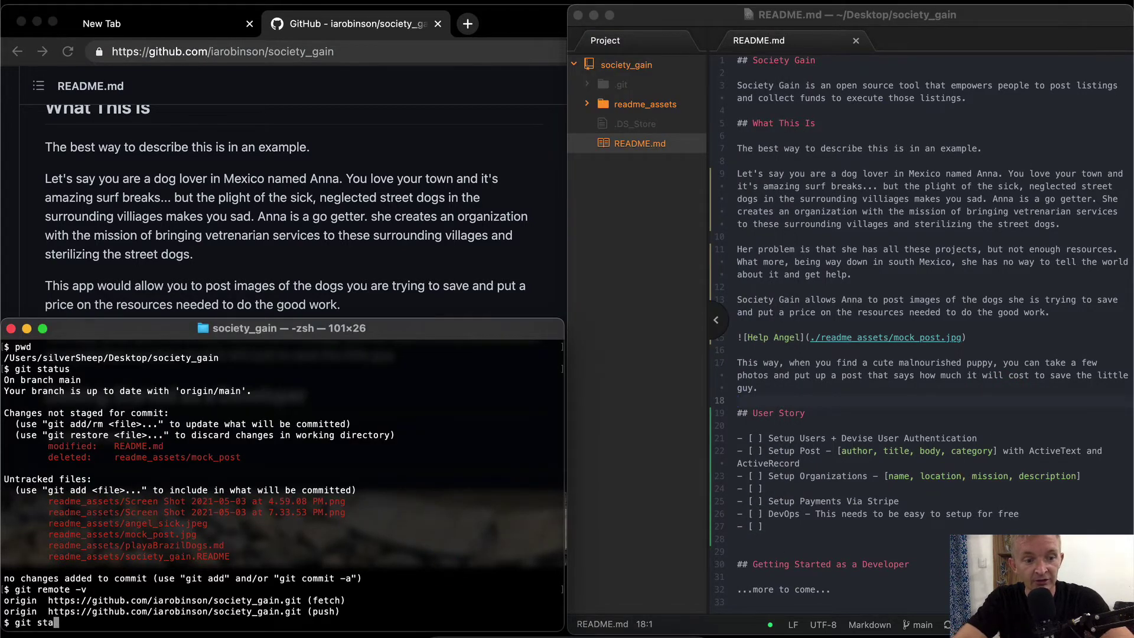
text(.)
key(Return)
text(git commit -m ")
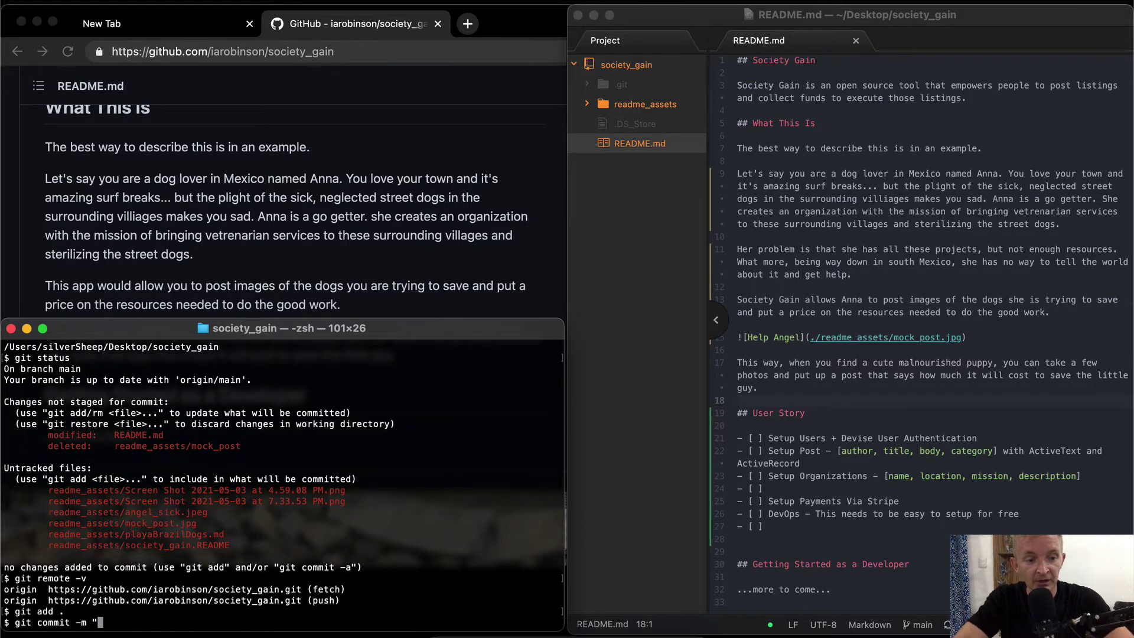
key(Return)
text(A)
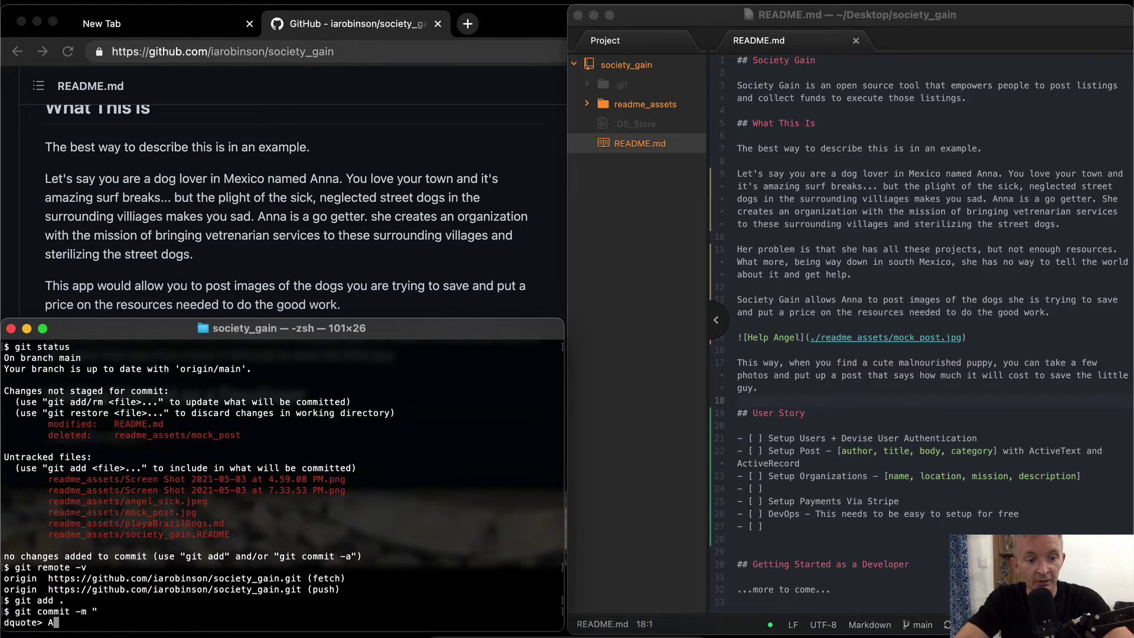
text(dd a bunch of startup documents)
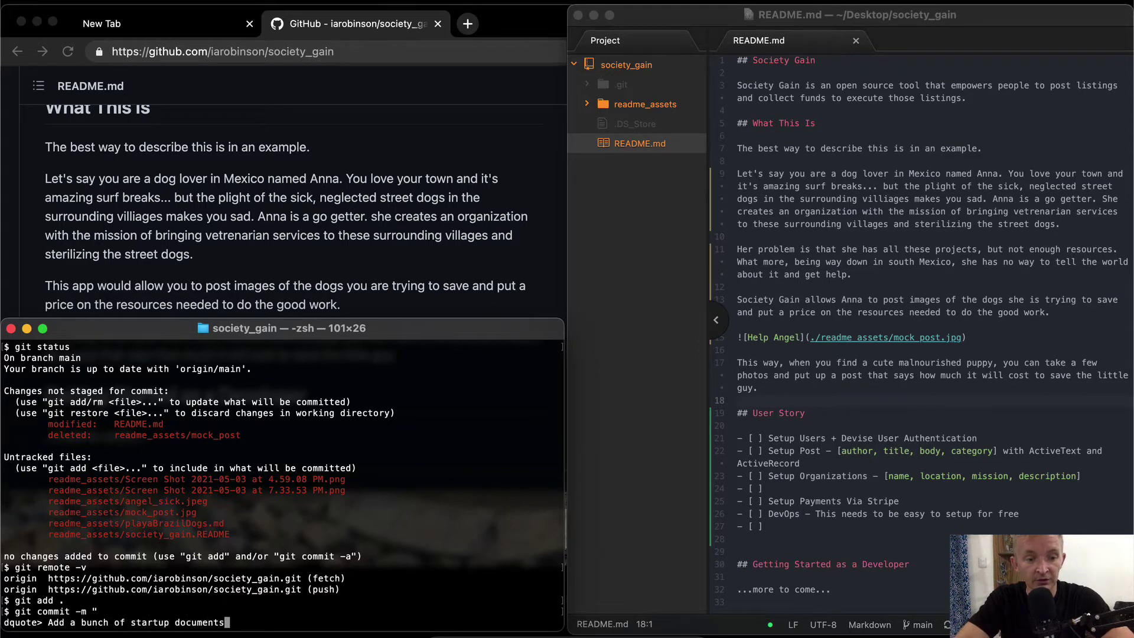
text( and upgrade README)
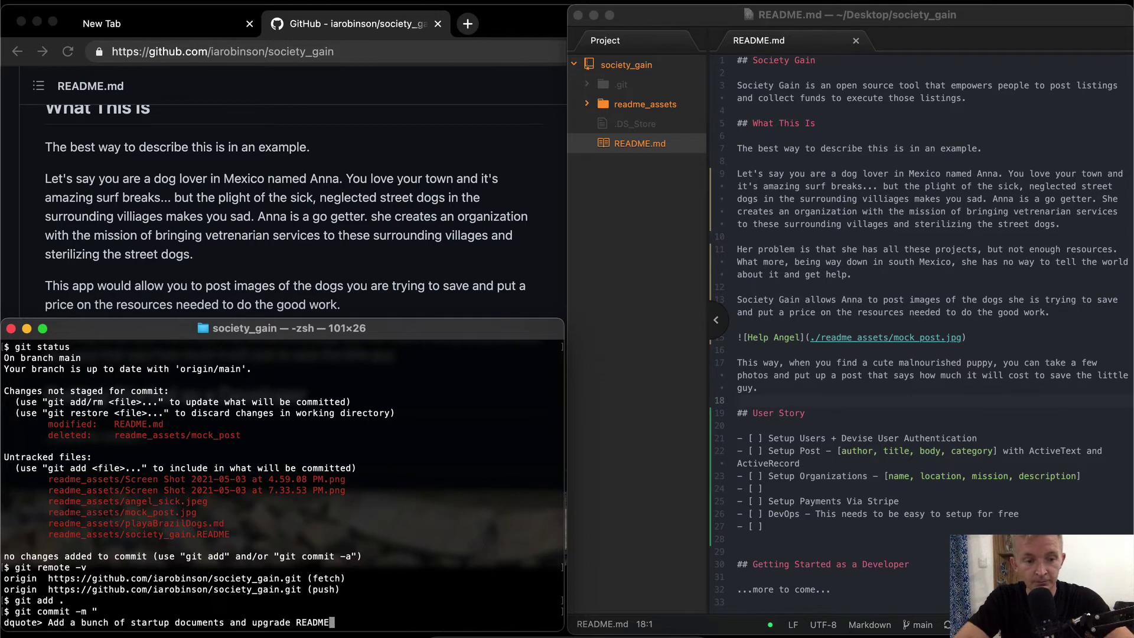
text(")
key(Return)
text(git push)
key(Return)
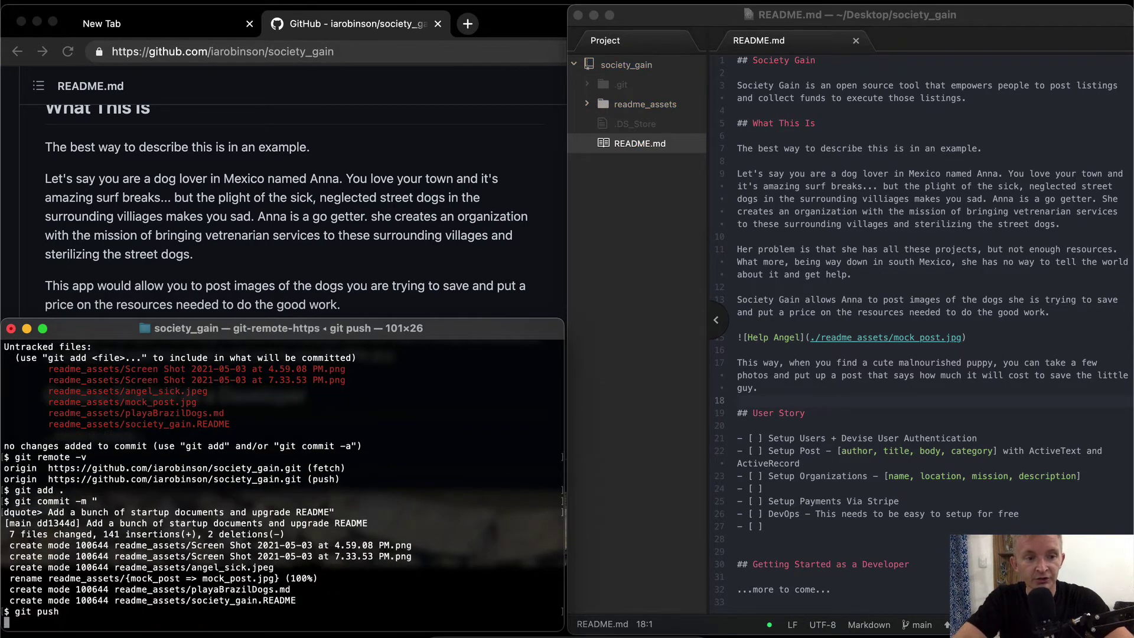
click(363, 202)
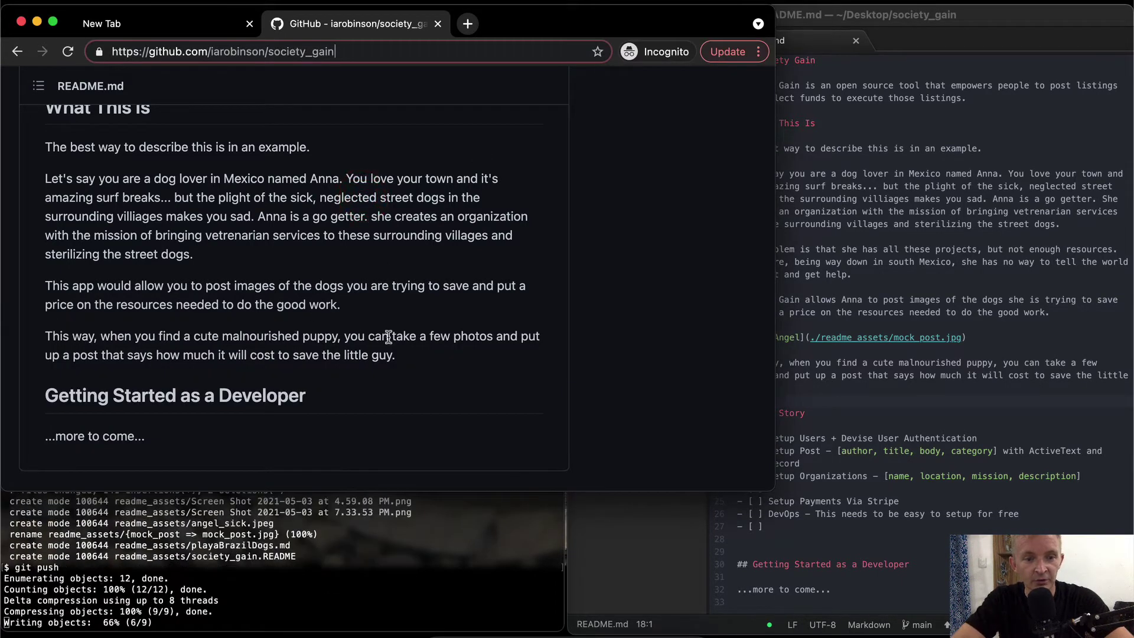
click(294, 611)
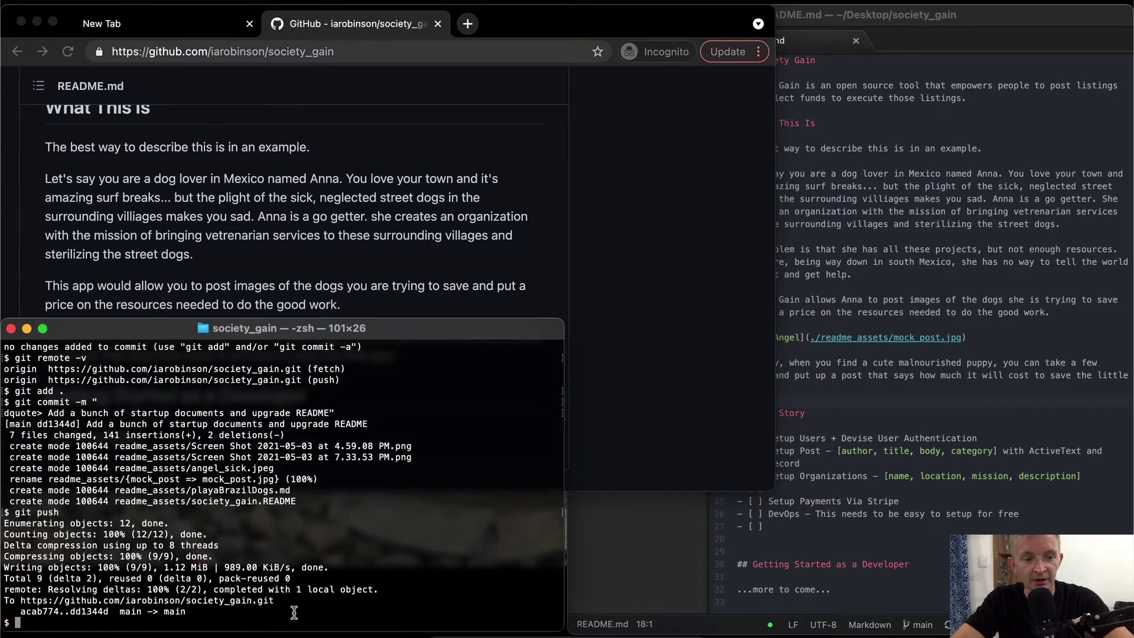
Reload the society_gain page, browse the readme_assets folder, and return to the main page.
click(372, 188)
key(super+r)
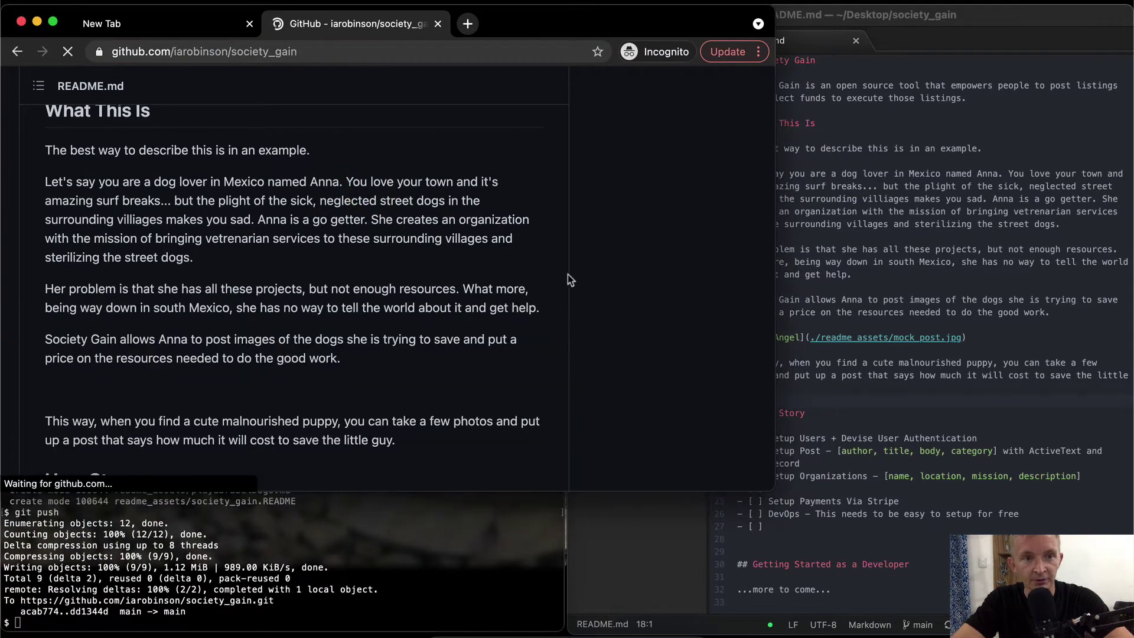
scroll(378, 259, up, 5)
scroll(378, 259, down, 2)
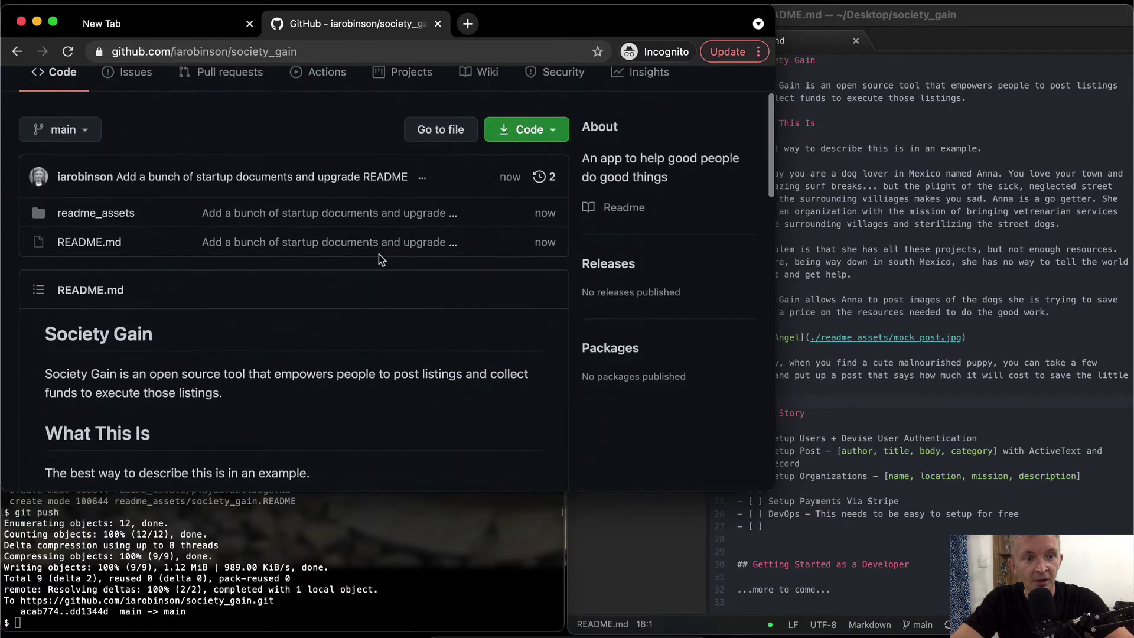
right_click(378, 256)
click(114, 217)
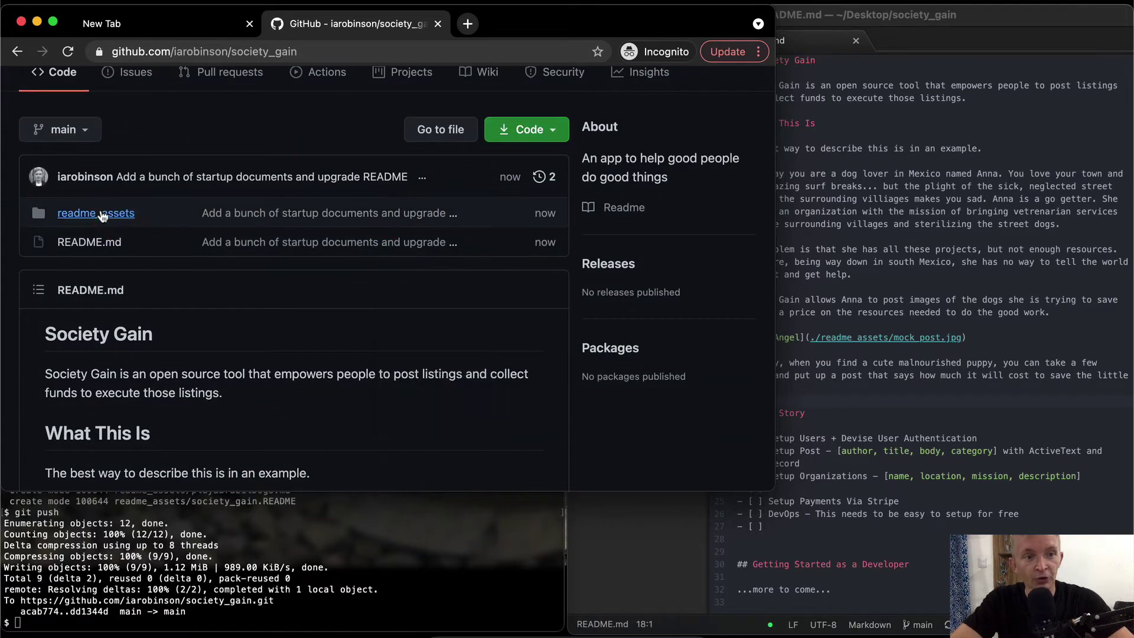
click(97, 214)
scroll(196, 362, down, 3)
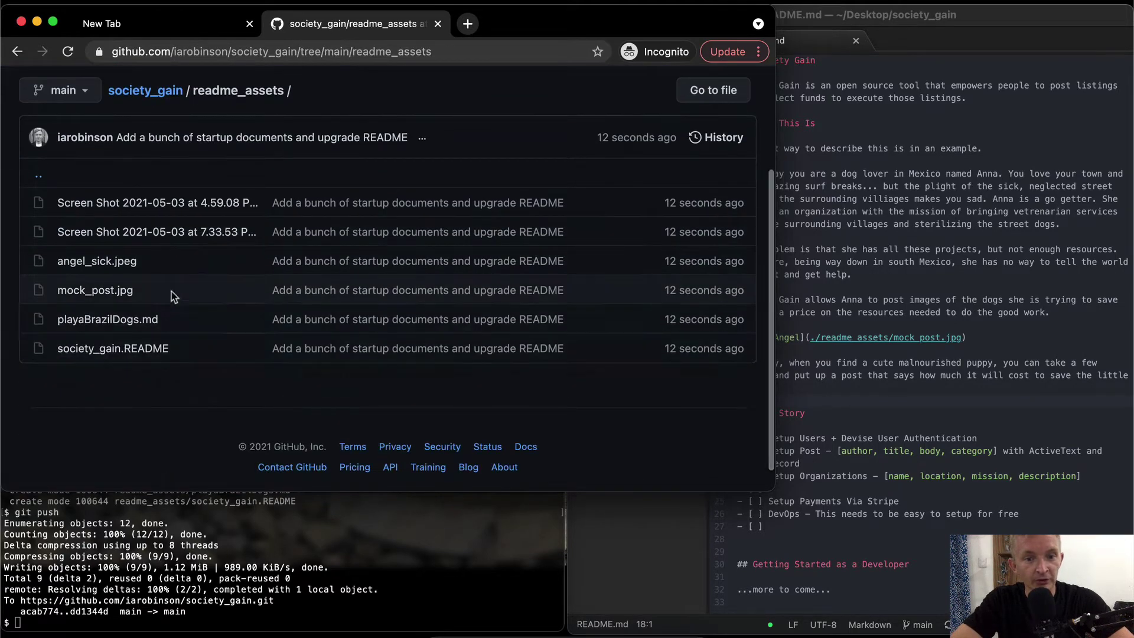
click(17, 51)
scroll(212, 313, down, 3)
scroll(211, 312, up, 2)
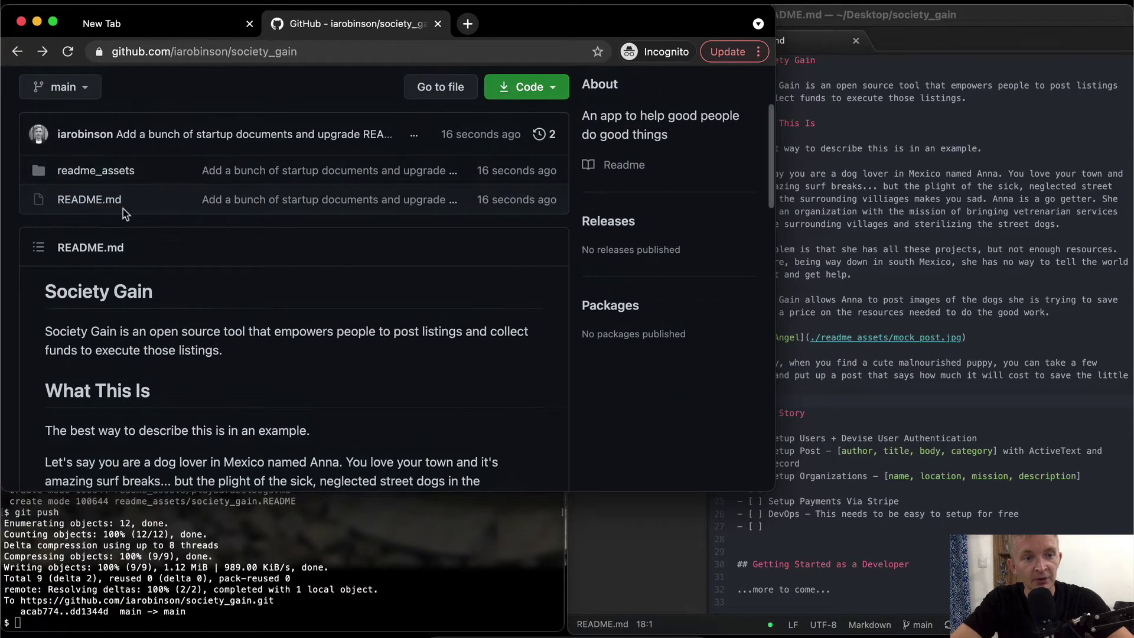
scroll(169, 319, down, 3)
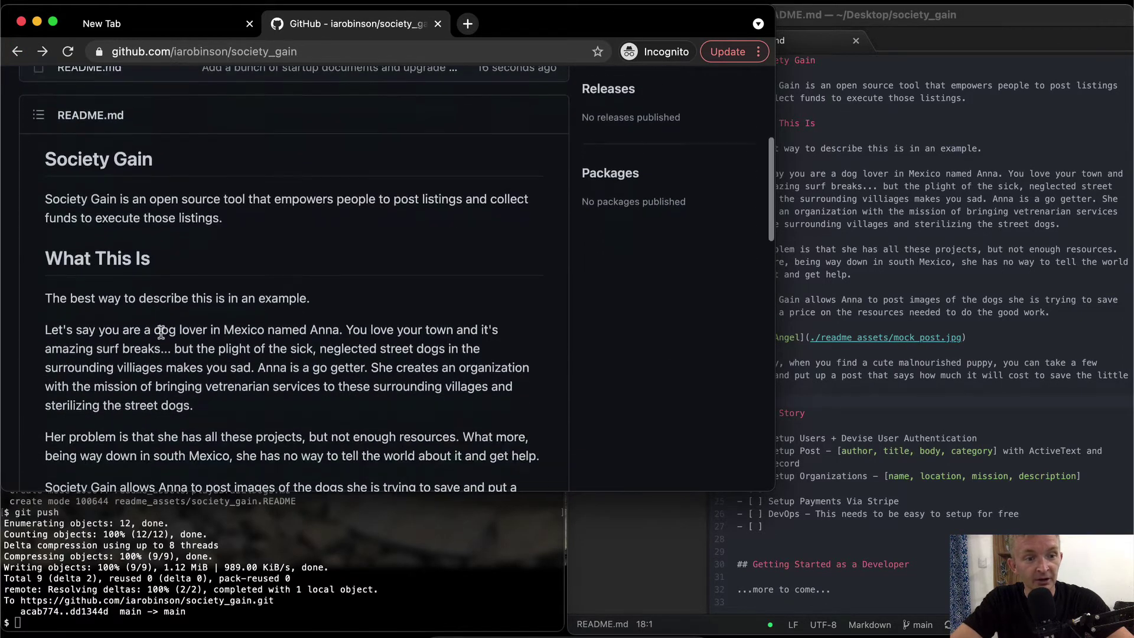
scroll(165, 330, down, 1)
scroll(162, 336, down, 3)
scroll(160, 337, down, 2)
scroll(161, 337, down, 2)
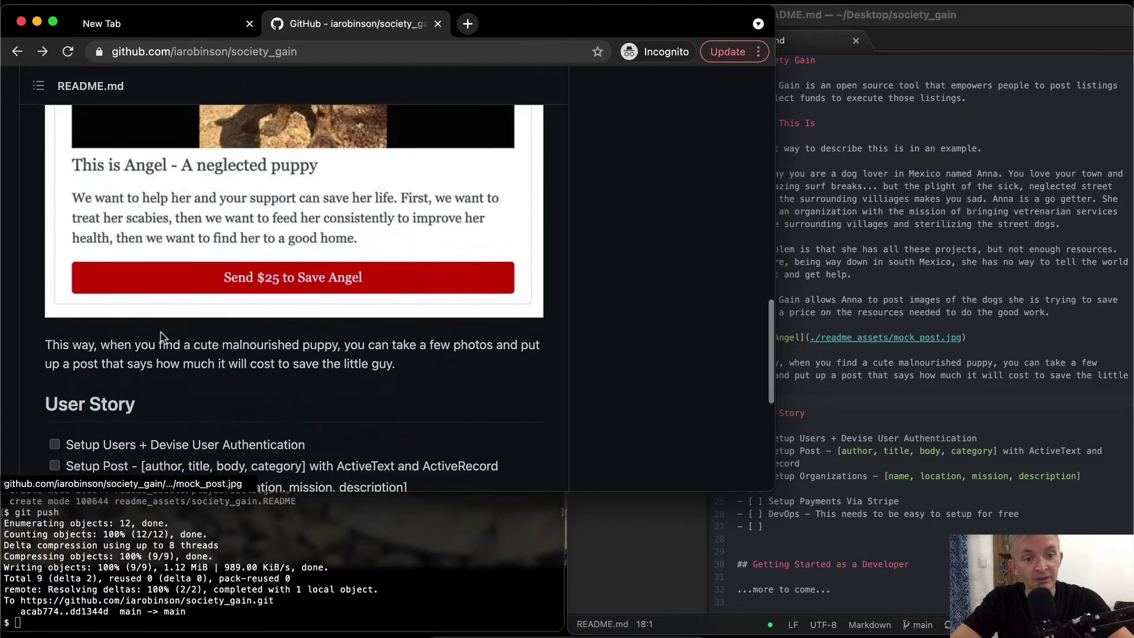
scroll(160, 336, down, 3)
scroll(161, 337, up, 3)
scroll(160, 336, up, 2)
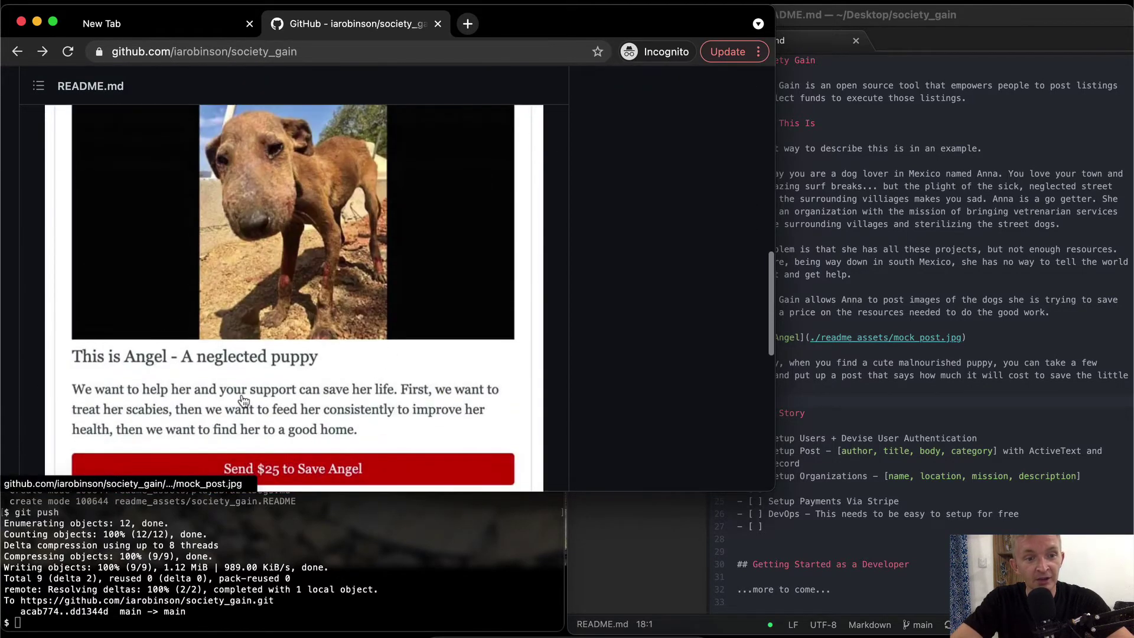
scroll(223, 364, down, 1)
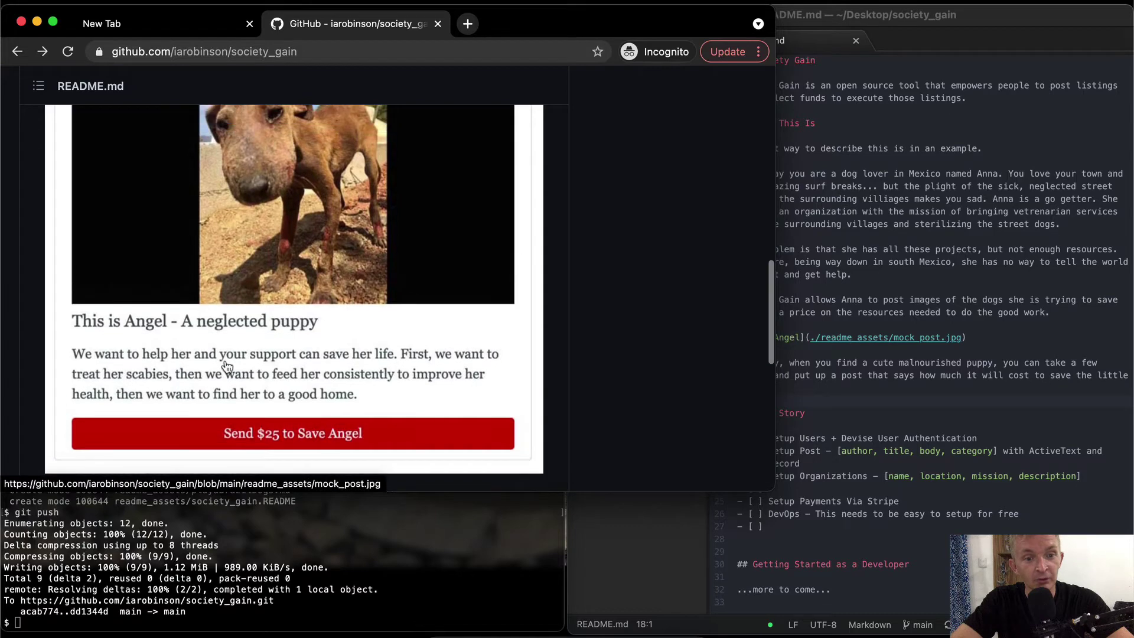
scroll(222, 363, up, 4)
scroll(284, 273, down, 1)
scroll(295, 284, up, 1)
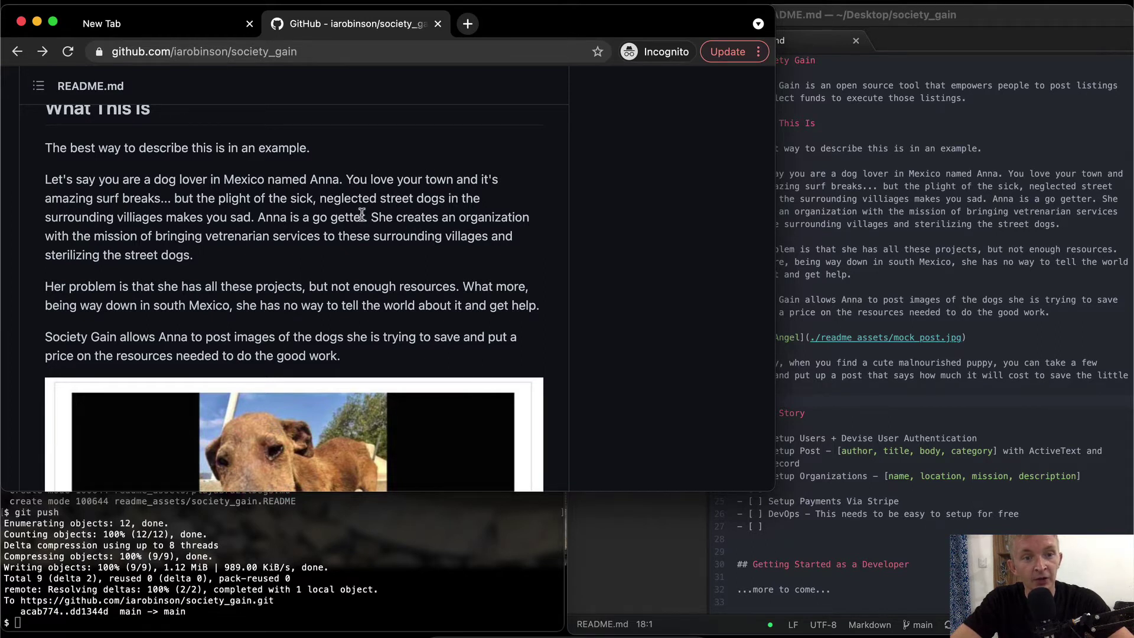
scroll(284, 251, down, 3)
scroll(292, 248, down, 1)
scroll(363, 230, down, 1)
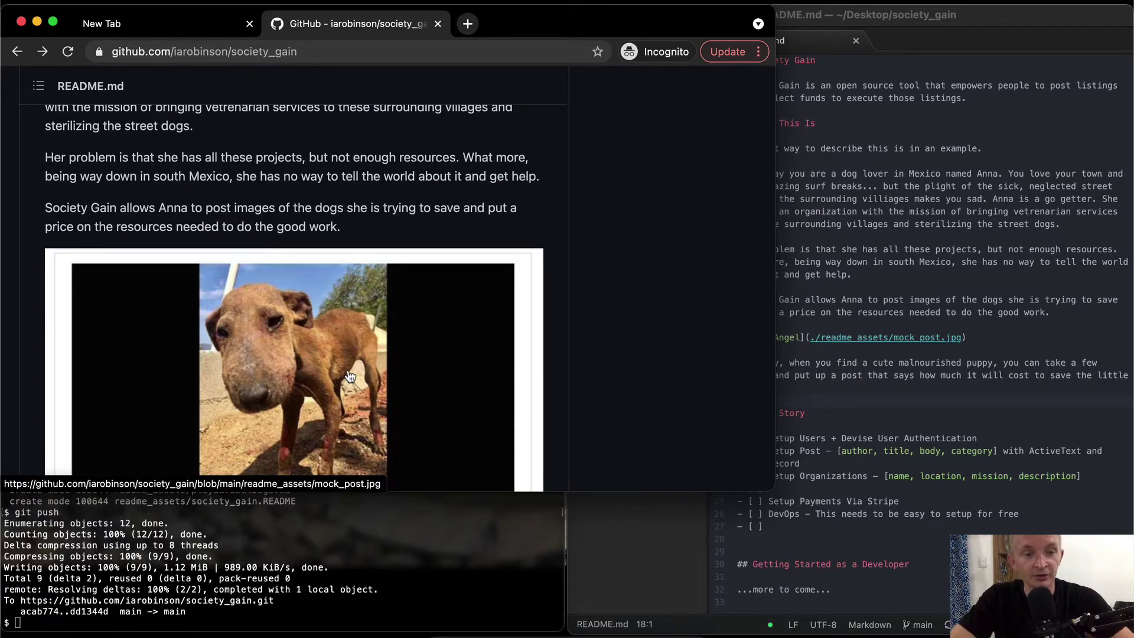
scroll(389, 403, down, 2)
scroll(390, 403, down, 1)
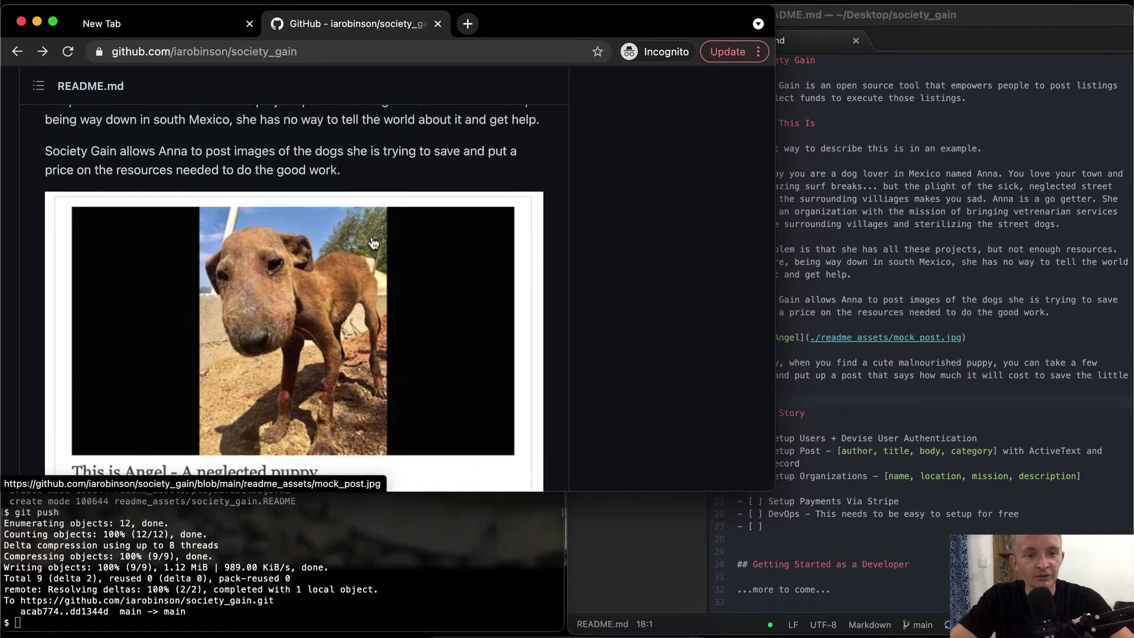
scroll(372, 243, down, 5)
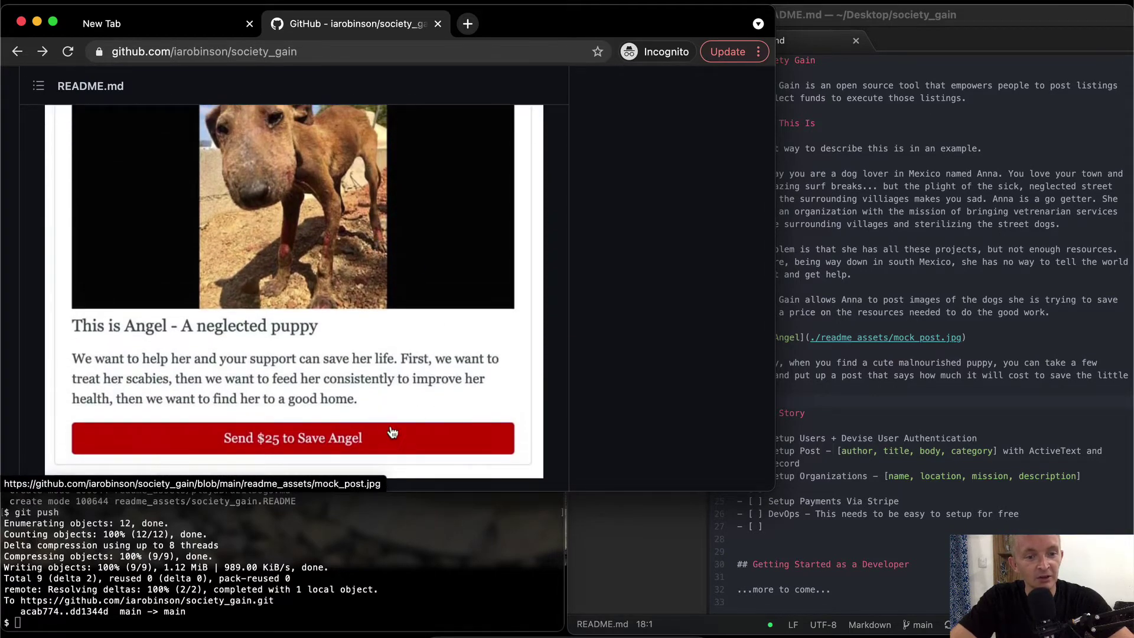
scroll(392, 433, down, 4)
scroll(416, 436, down, 1)
scroll(429, 438, up, 4)
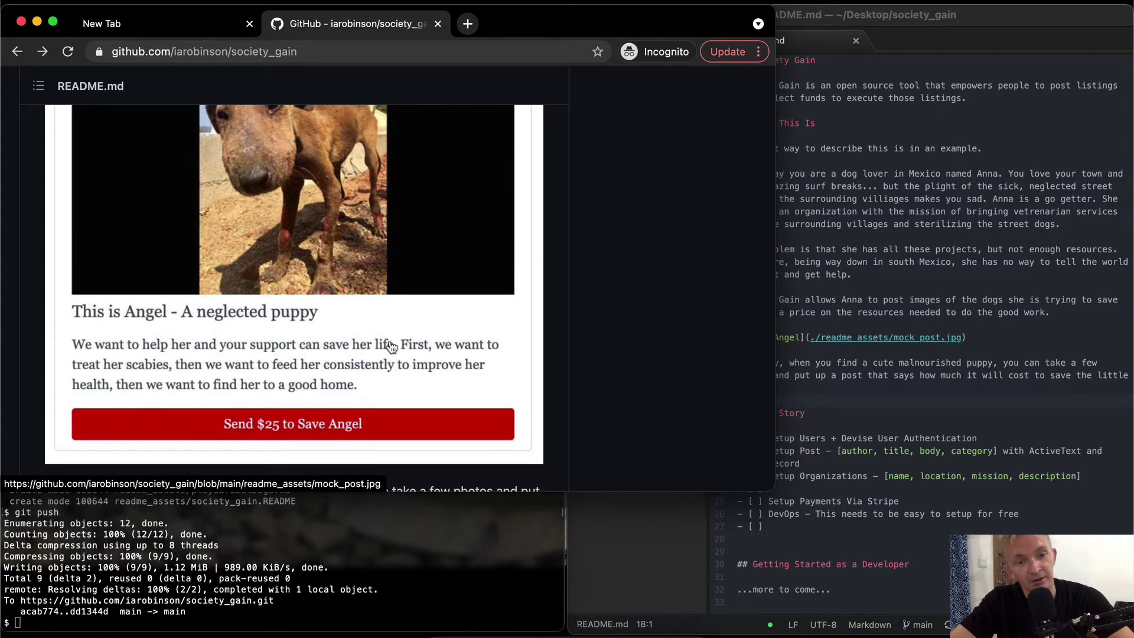
scroll(391, 347, down, 1)
scroll(392, 347, down, 2)
scroll(392, 347, down, 3)
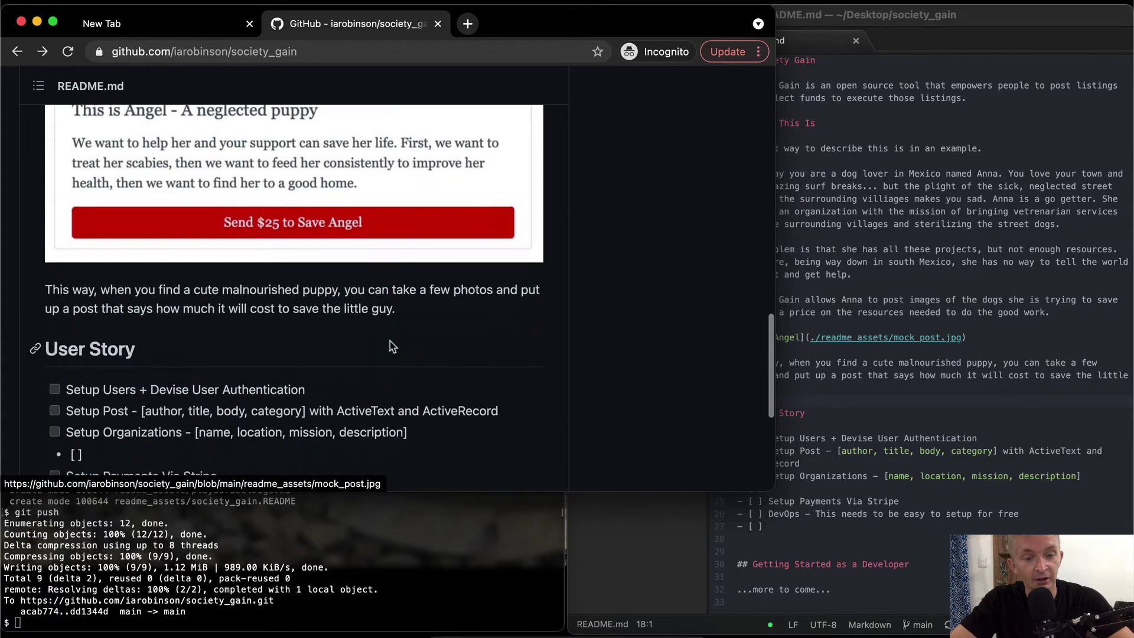
scroll(390, 346, down, 1)
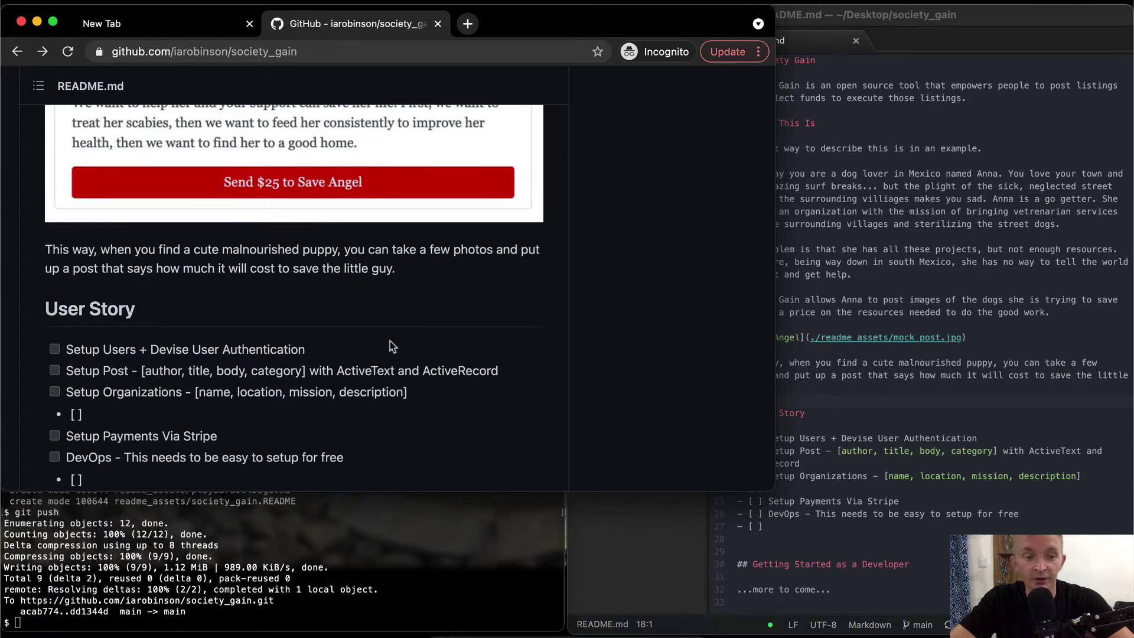
scroll(422, 363, down, 3)
scroll(422, 364, down, 3)
scroll(423, 363, up, 1)
scroll(421, 363, up, 5)
scroll(422, 363, up, 5)
scroll(423, 363, up, 3)
scroll(422, 363, up, 4)
scroll(422, 363, up, 1)
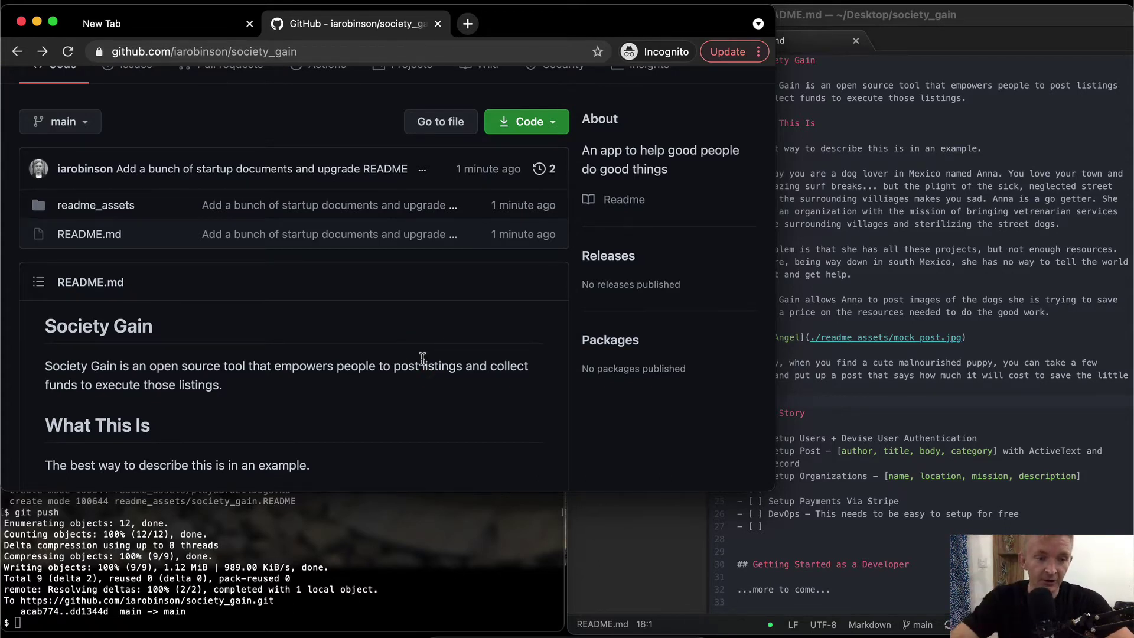
Run pwd in Terminal to confirm the /Users/silverSheep/Desktop/society_gain folder.
click(349, 619)
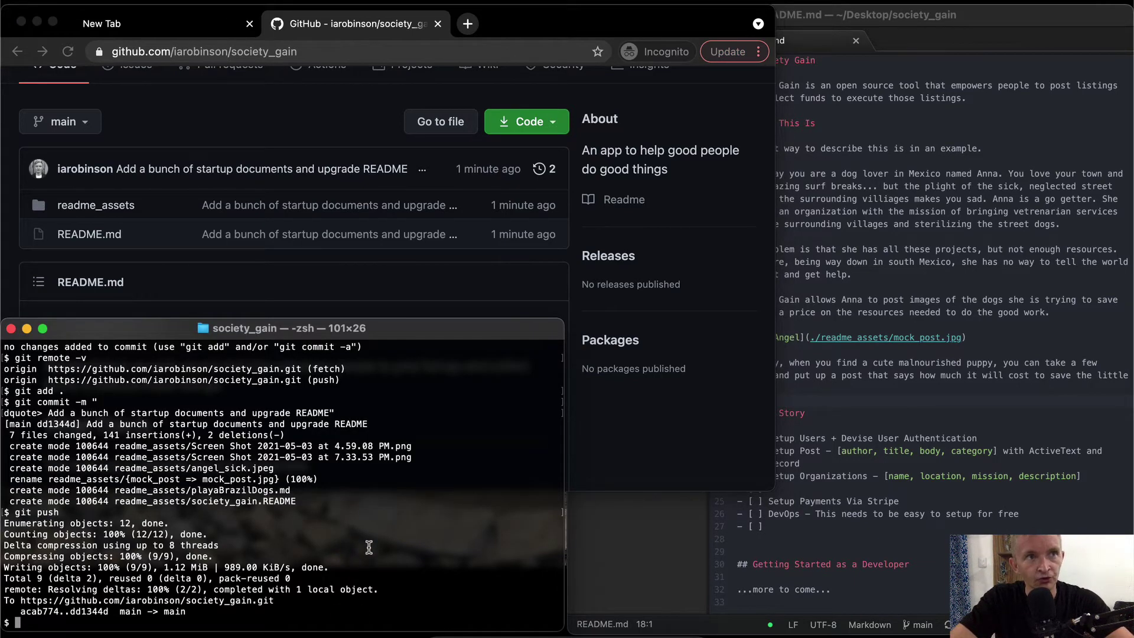
text(pwd)
key(Return)
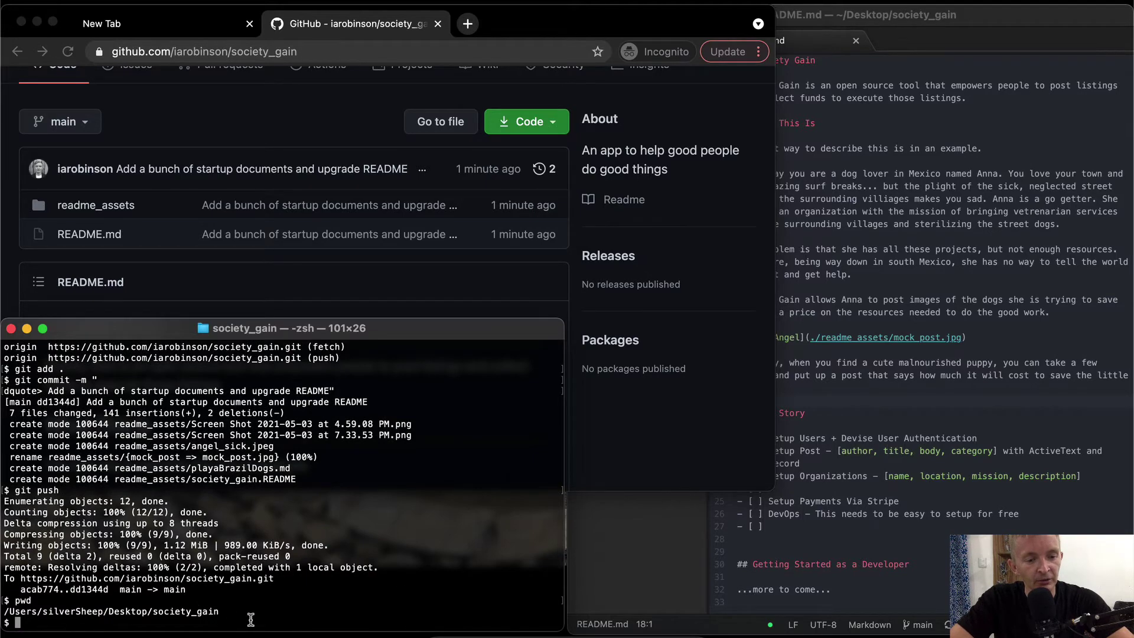
text(git status)
Load railsnew.io in a new browser tab and make the window full screen.
key(Return)
click(467, 23)
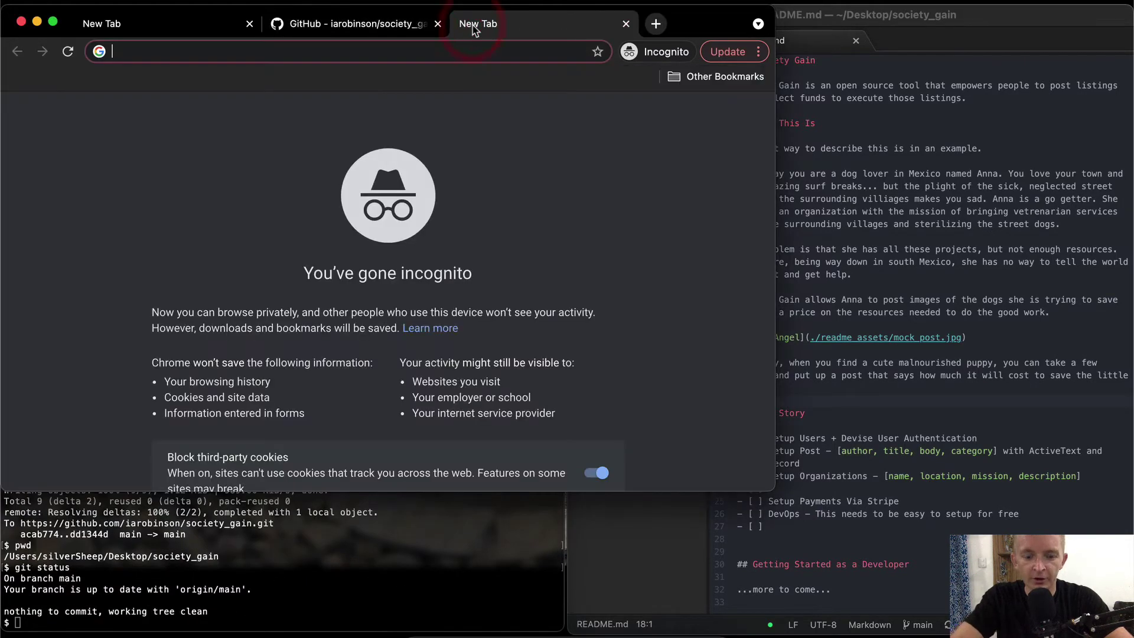
text(railsnew)
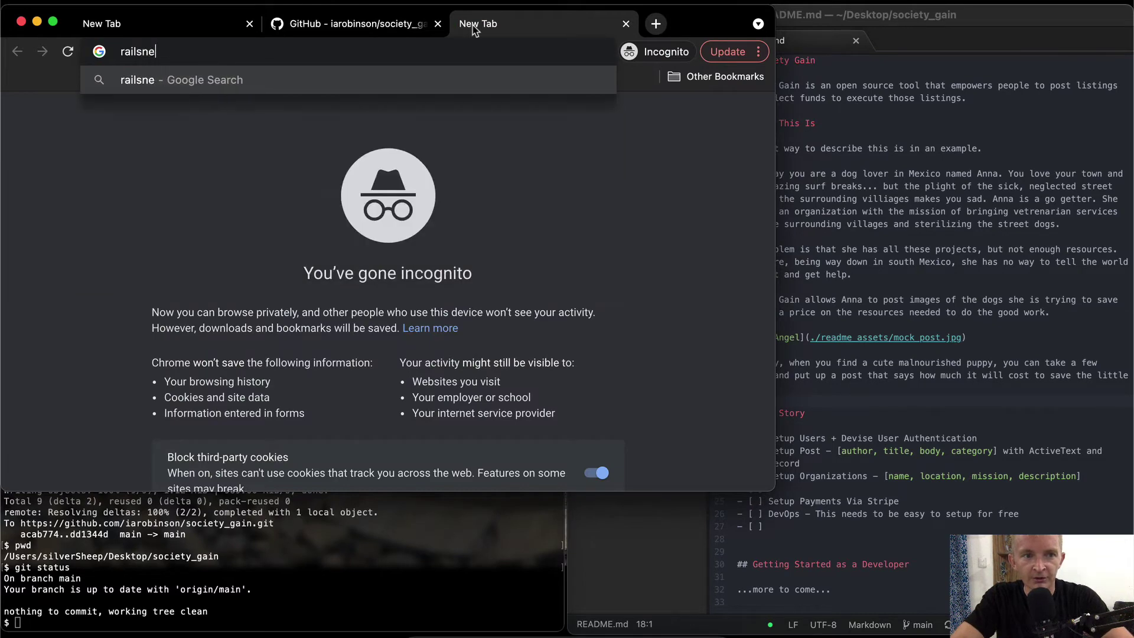
text(.io)
key(Return)
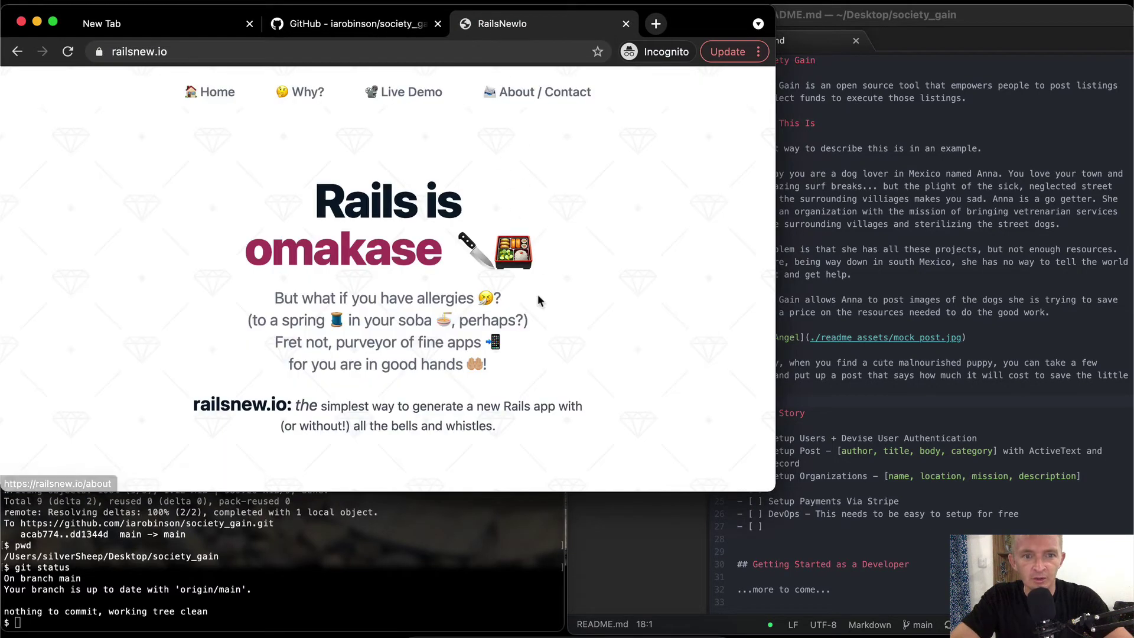
scroll(517, 255, down, 3)
scroll(429, 352, down, 2)
click(378, 422)
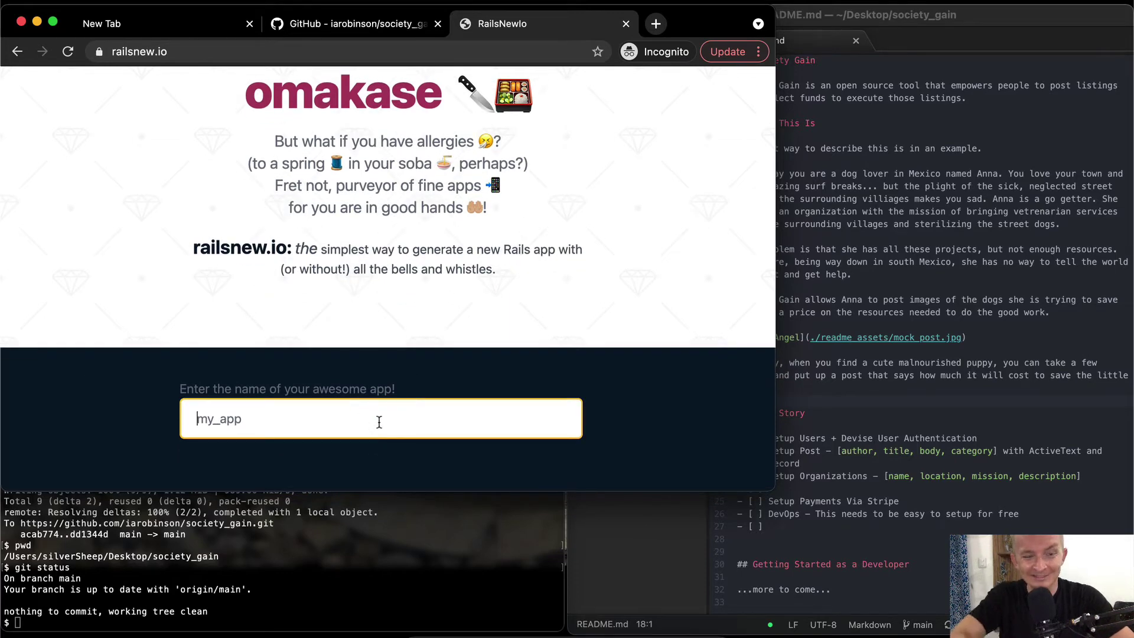
scroll(378, 422, down, 2)
scroll(379, 426, down, 5)
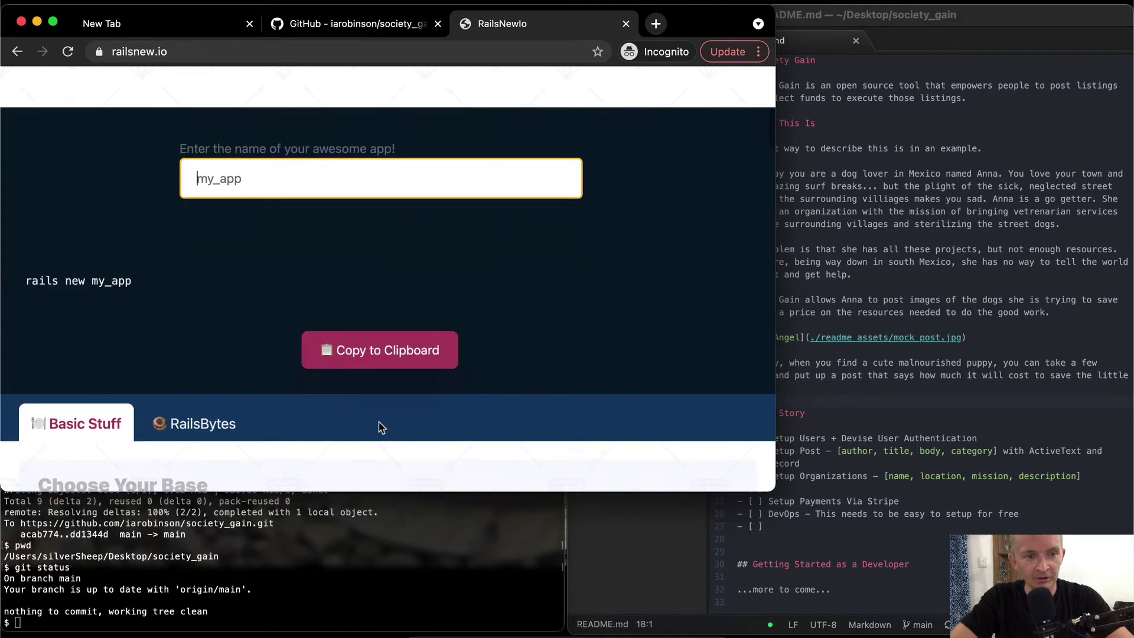
scroll(370, 417, down, 1)
scroll(371, 418, down, 3)
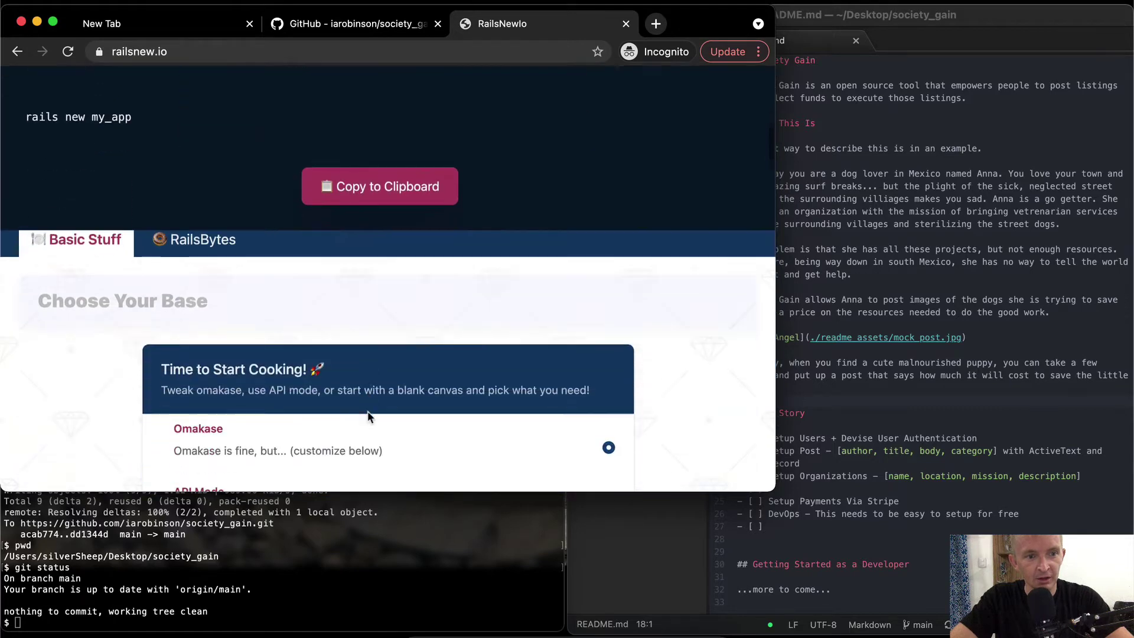
double_click(720, 19)
scroll(517, 393, down, 2)
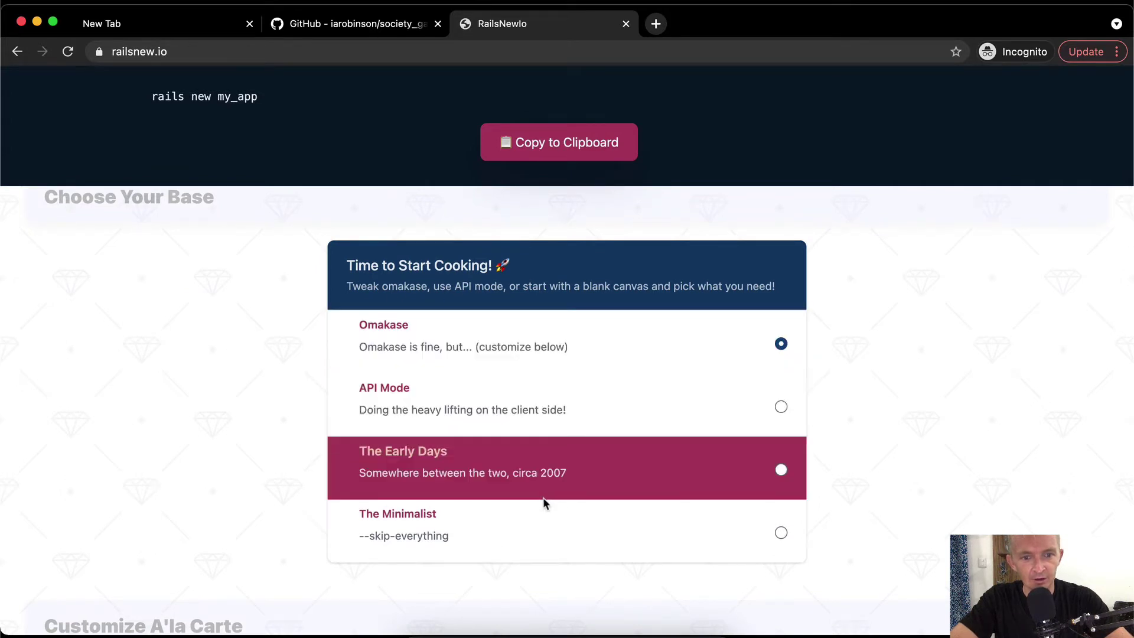
scroll(558, 470, up, 1)
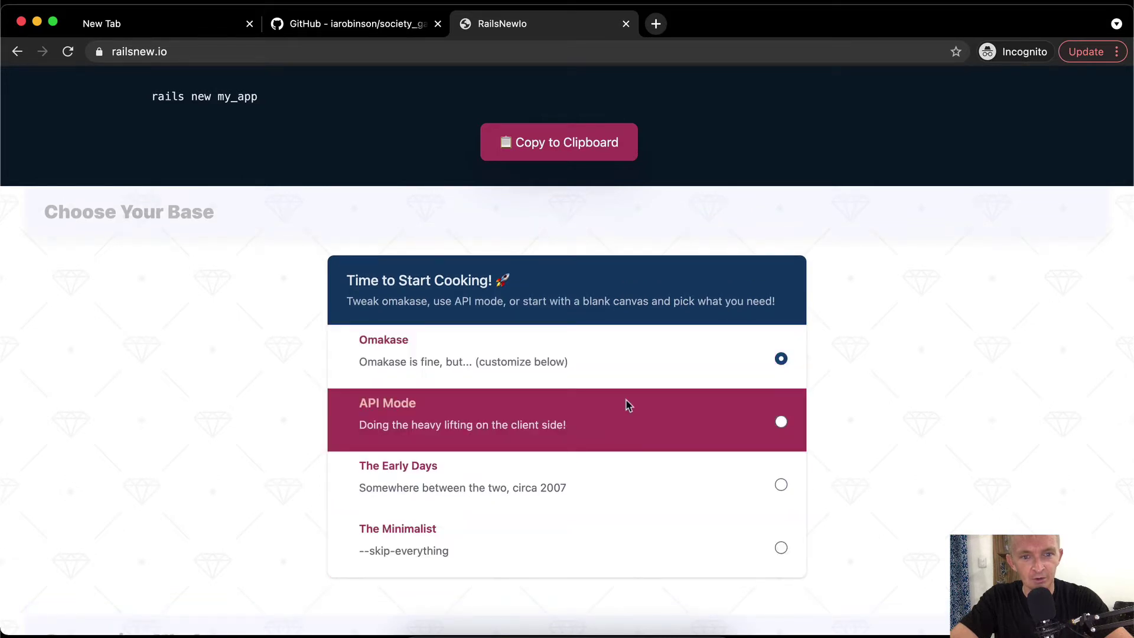
scroll(625, 405, down, 1)
scroll(626, 404, down, 1)
scroll(626, 406, down, 3)
scroll(626, 404, down, 1)
scroll(626, 405, down, 1)
Choose Postgres, turn off bundle install, and keep Puma config files enabled.
click(781, 417)
scroll(782, 420, down, 2)
scroll(784, 423, down, 1)
scroll(786, 423, up, 1)
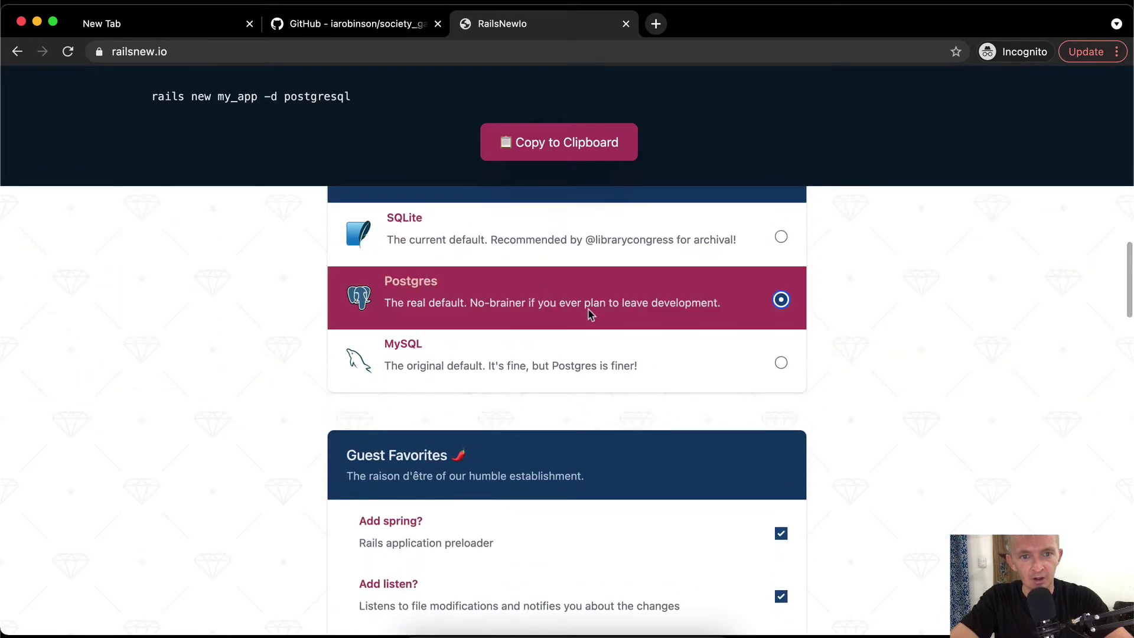
scroll(463, 325, up, 1)
scroll(492, 375, down, 1)
scroll(491, 375, down, 3)
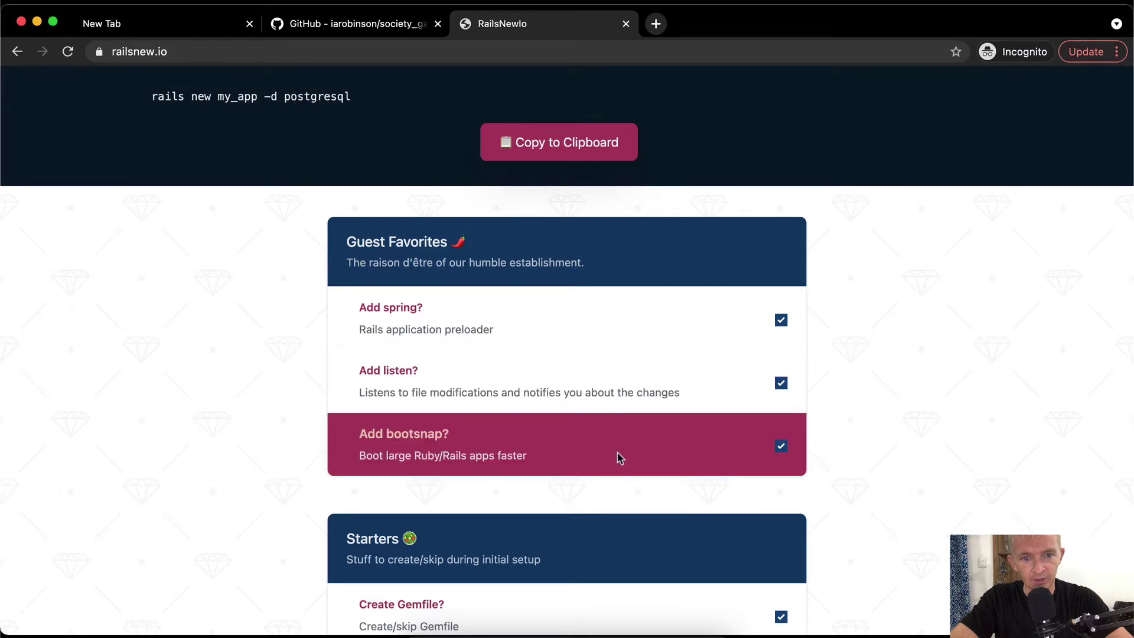
scroll(615, 456, down, 1)
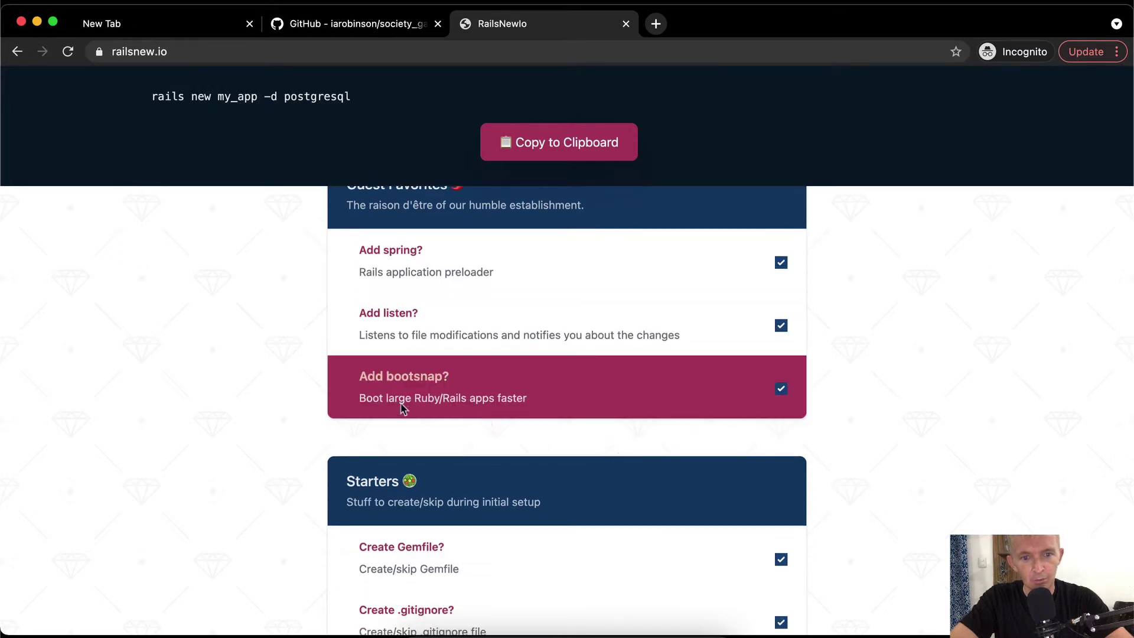
scroll(522, 407, down, 2)
scroll(561, 456, down, 3)
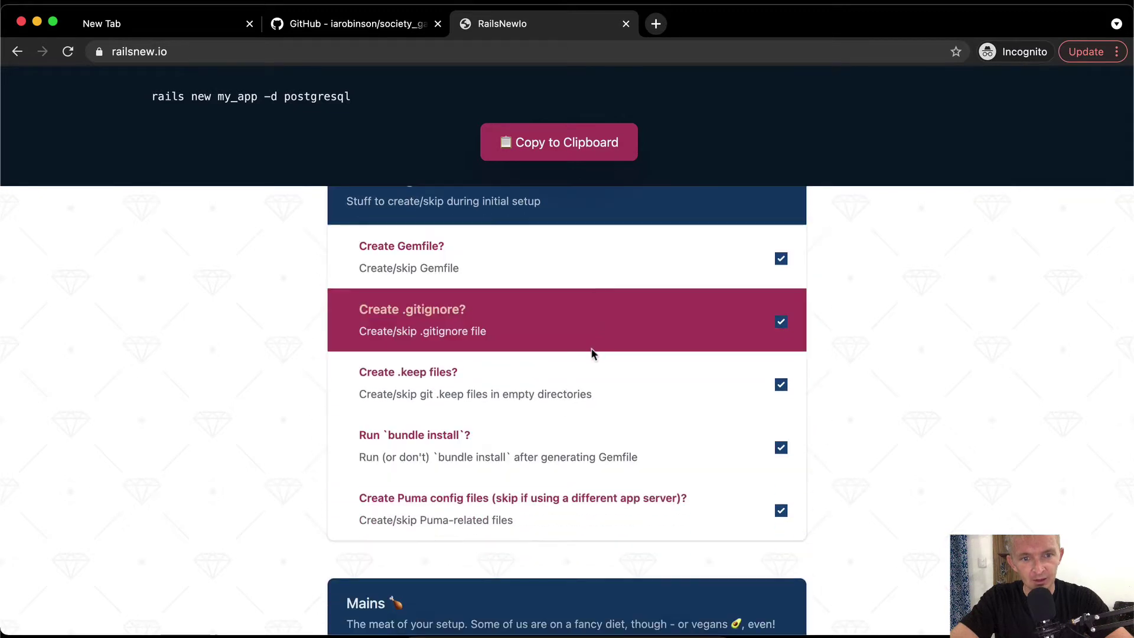
scroll(596, 400, down, 1)
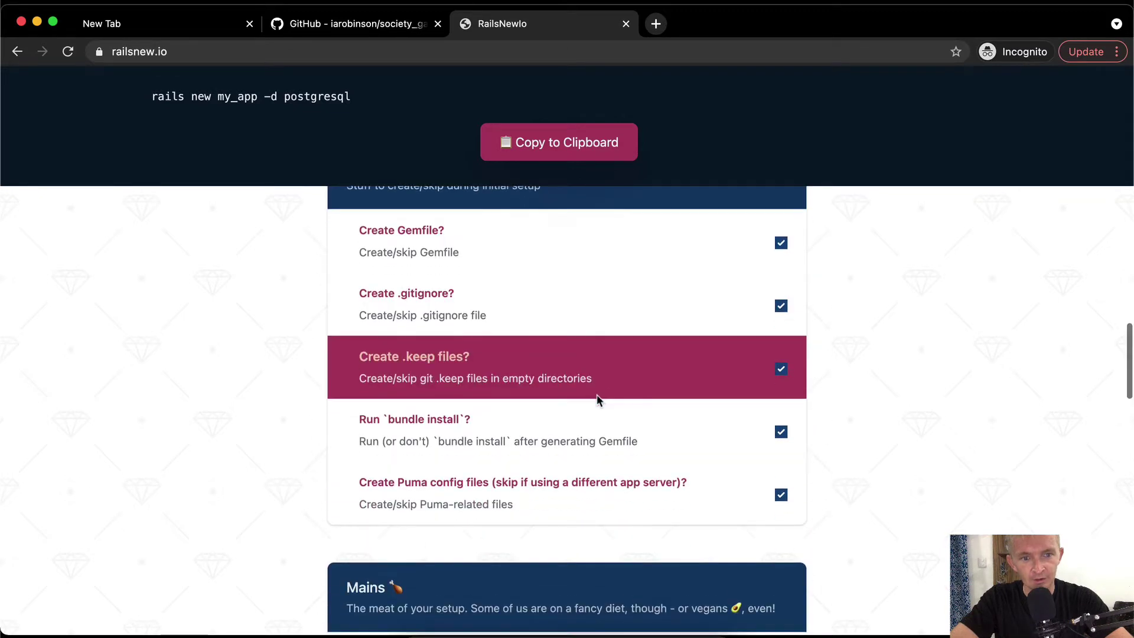
scroll(596, 400, down, 1)
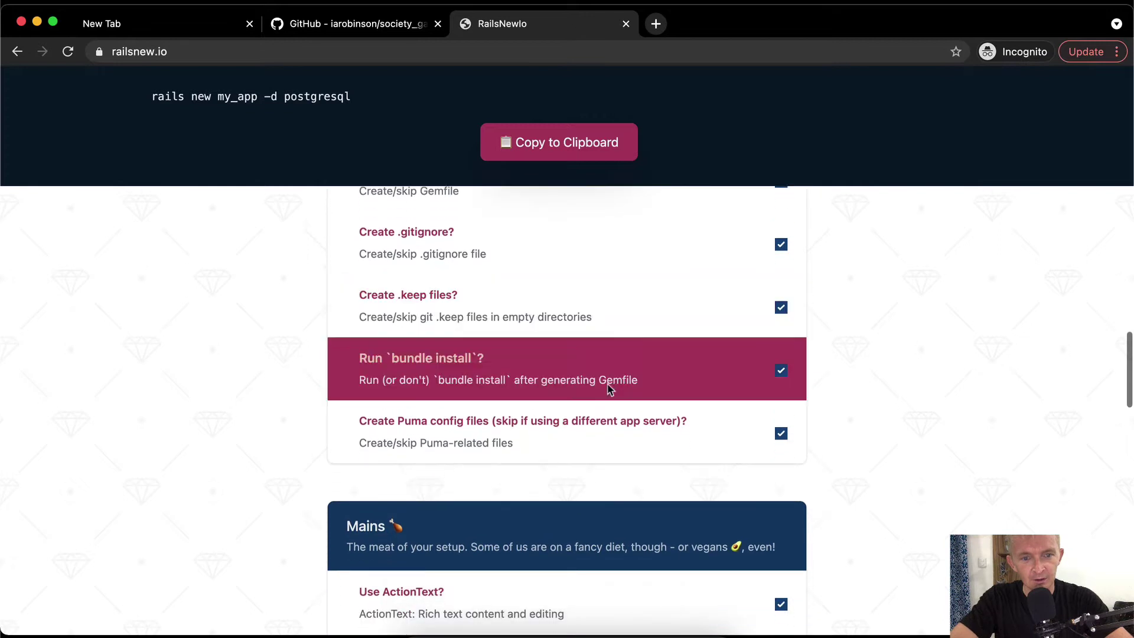
scroll(614, 383, down, 1)
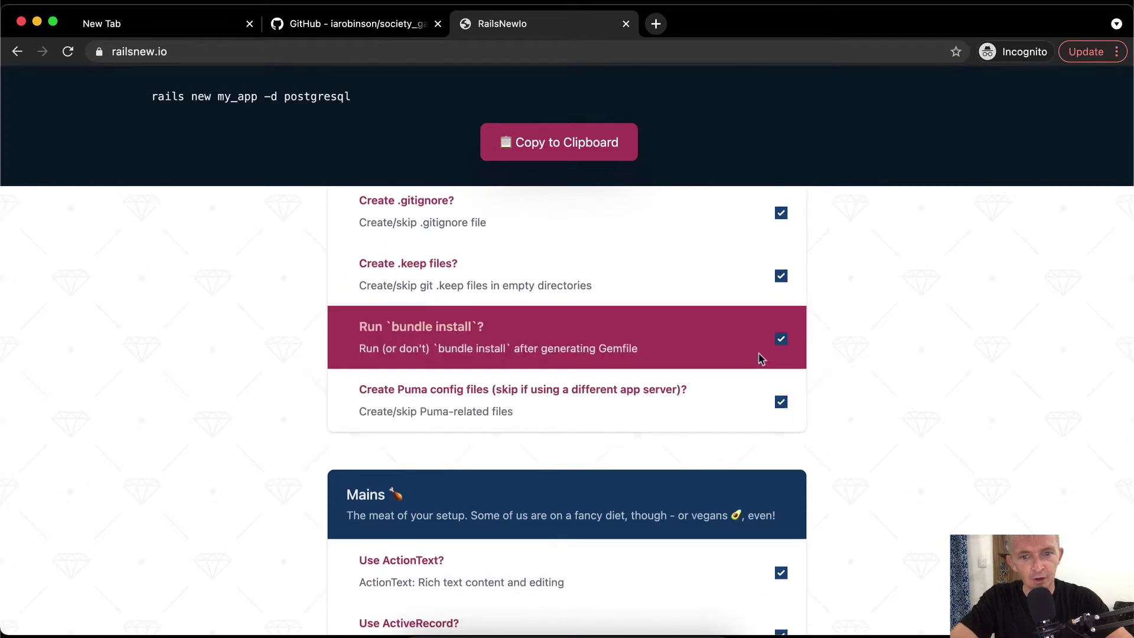
click(780, 338)
scroll(700, 379, down, 2)
scroll(753, 296, up, 5)
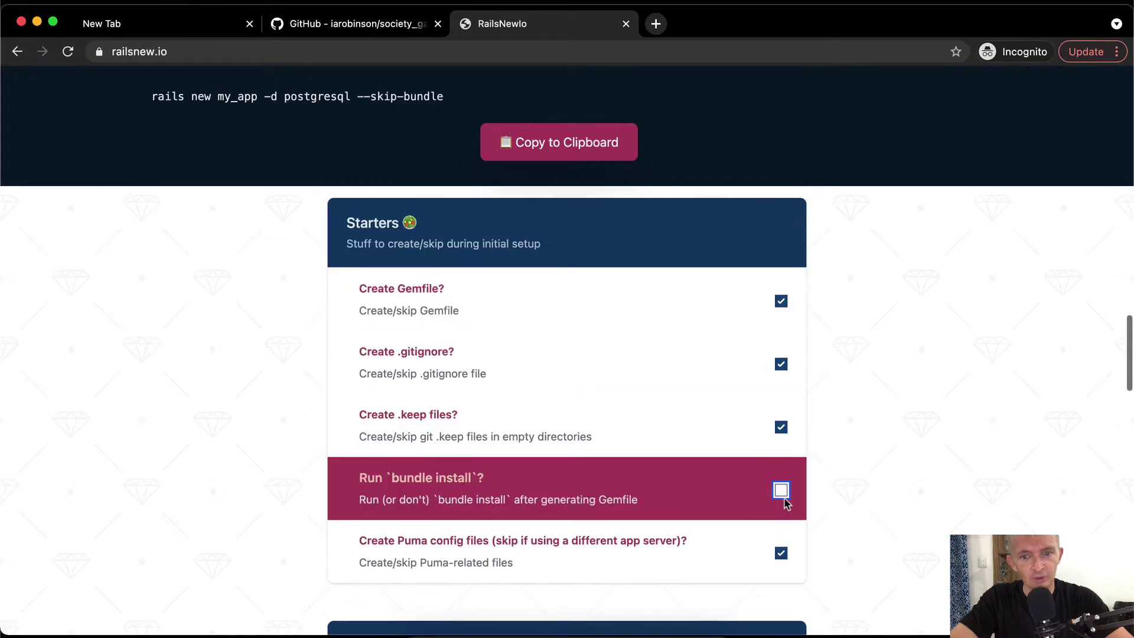
scroll(769, 505, down, 2)
scroll(770, 504, down, 4)
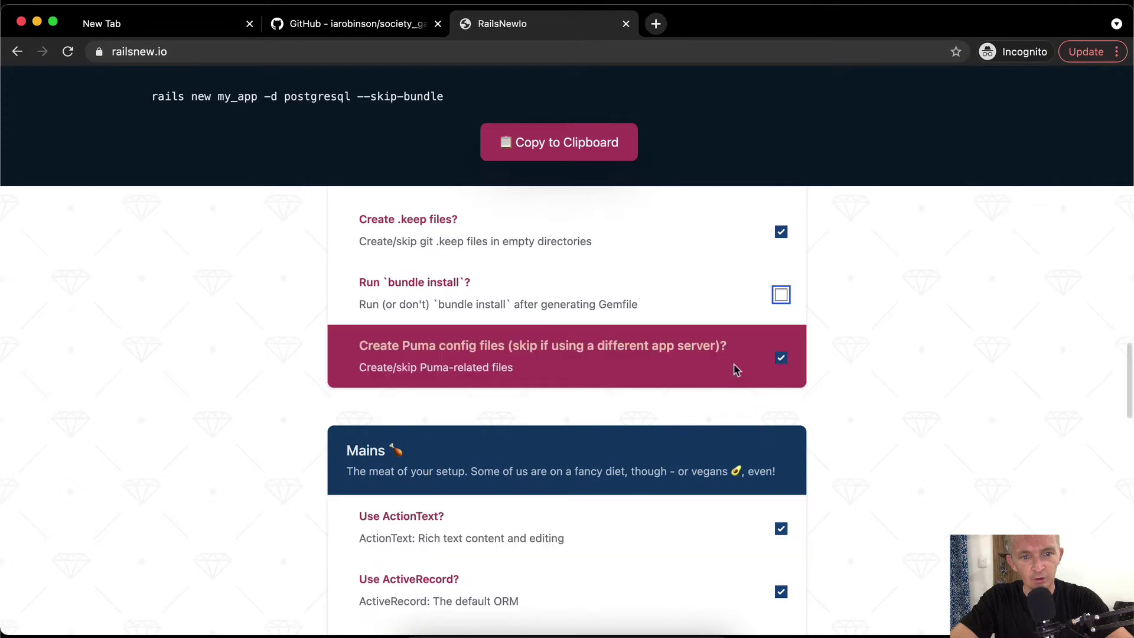
scroll(737, 369, down, 1)
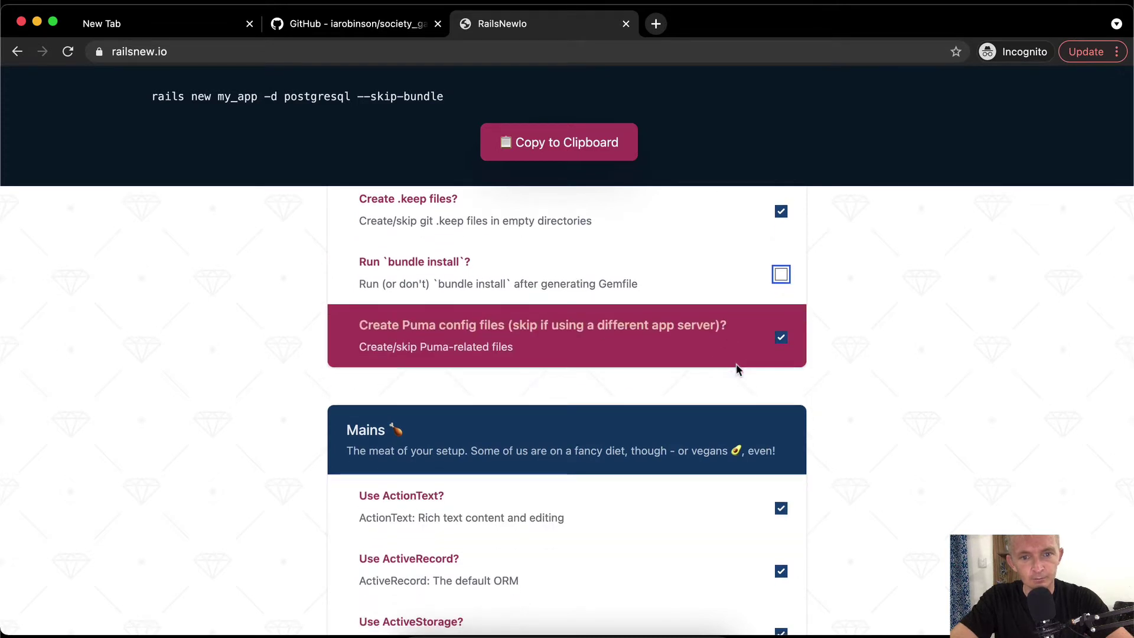
click(780, 341)
scroll(672, 386, down, 1)
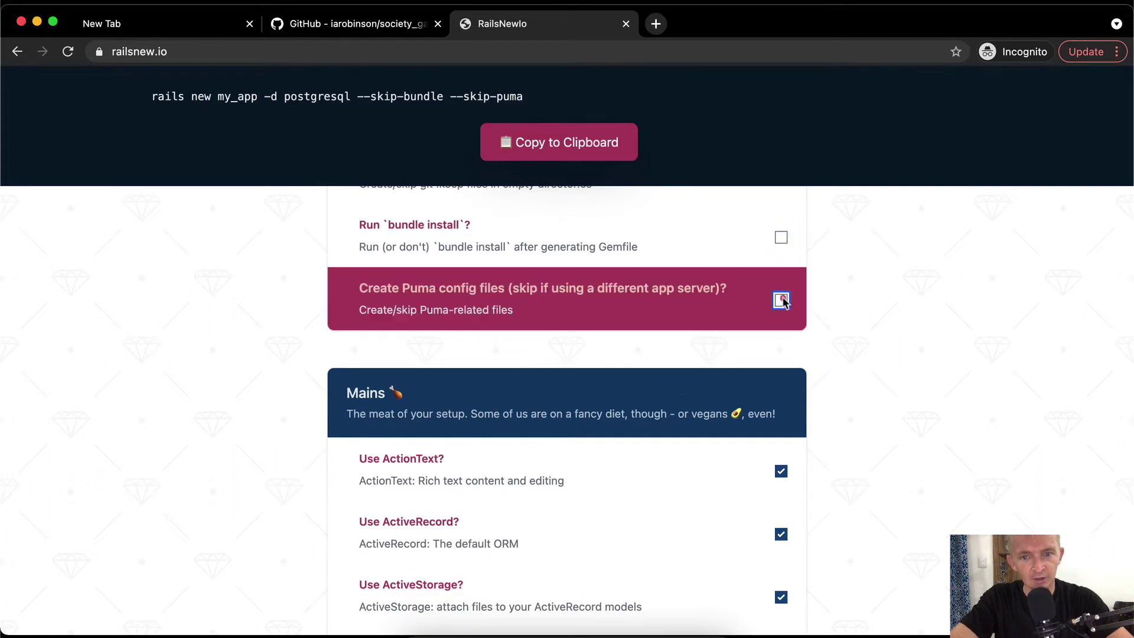
click(780, 299)
scroll(734, 366, down, 2)
scroll(727, 361, down, 3)
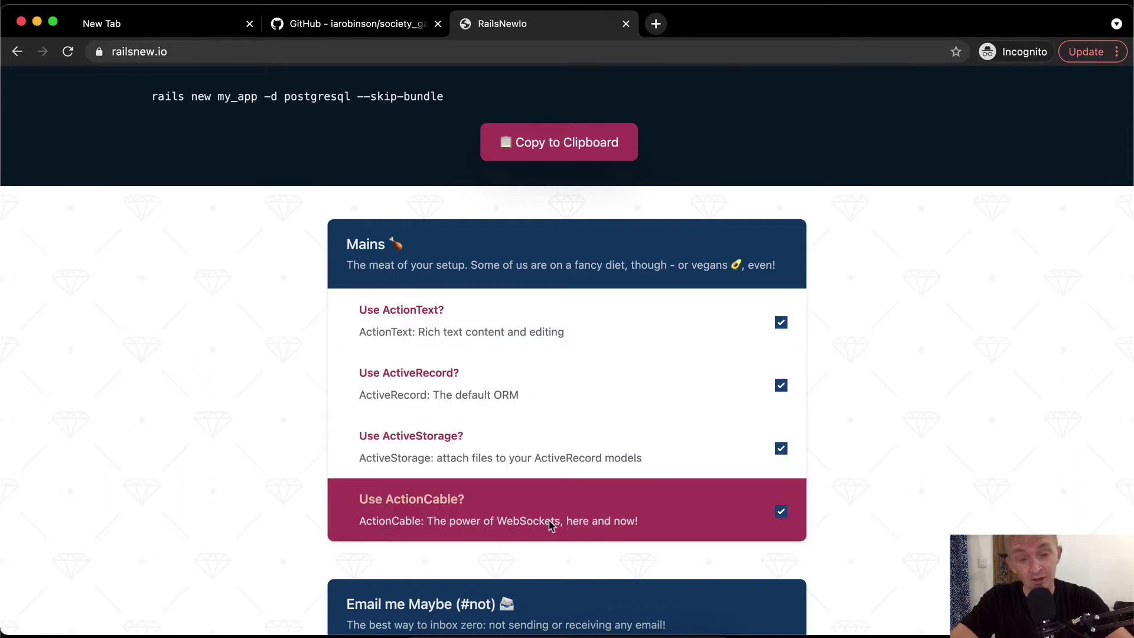
scroll(552, 399, down, 1)
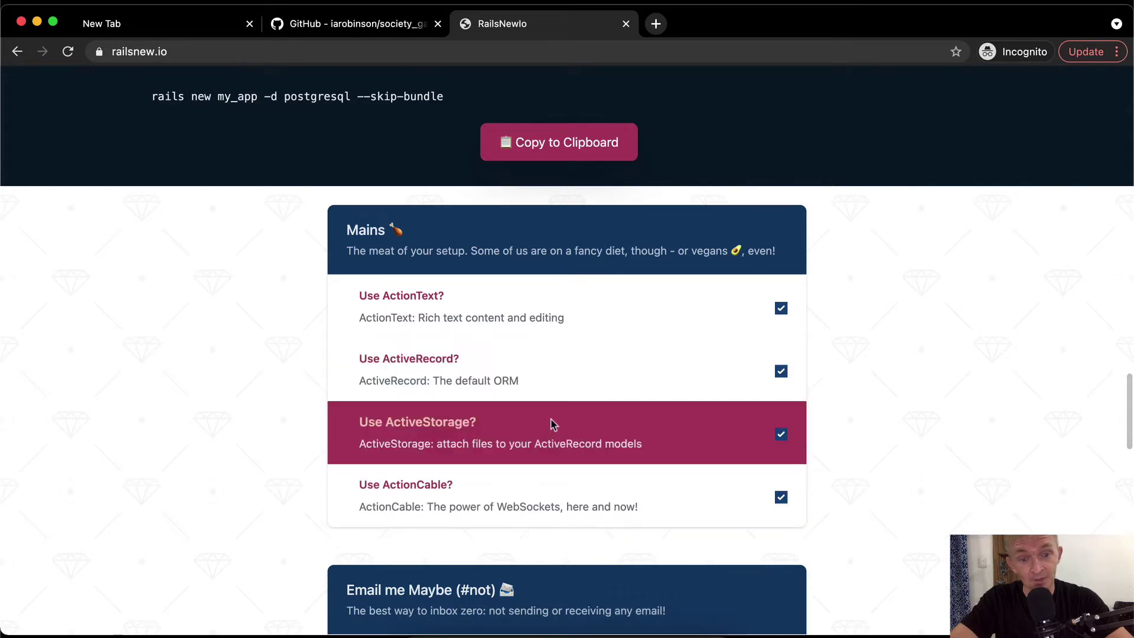
scroll(547, 424, down, 5)
scroll(545, 425, down, 2)
scroll(547, 426, down, 2)
scroll(554, 372, down, 1)
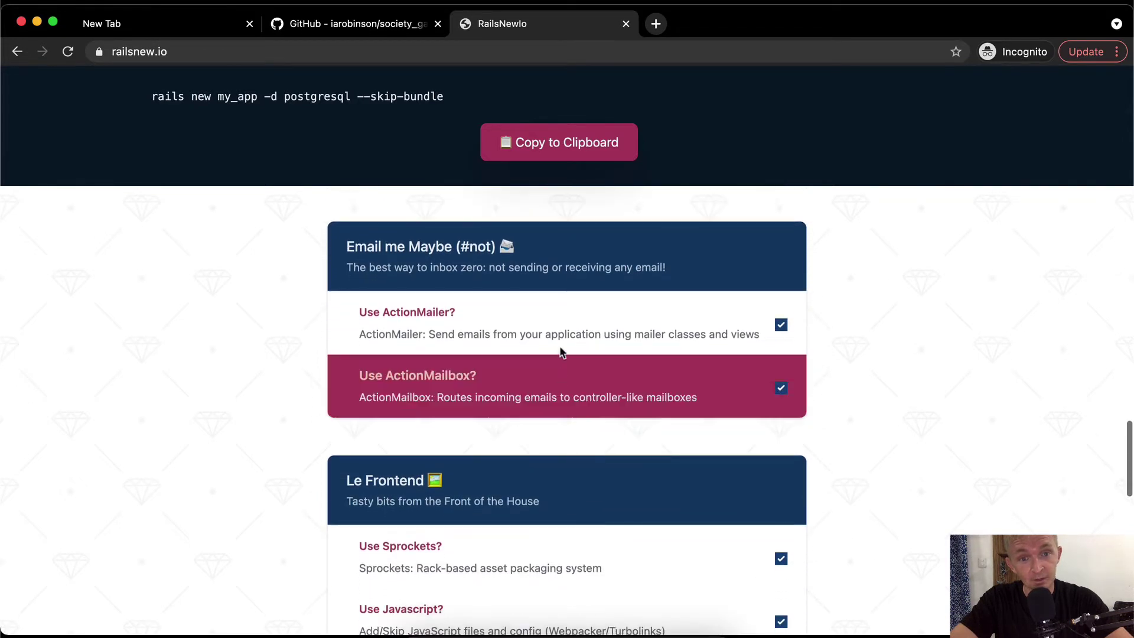
scroll(556, 343, down, 1)
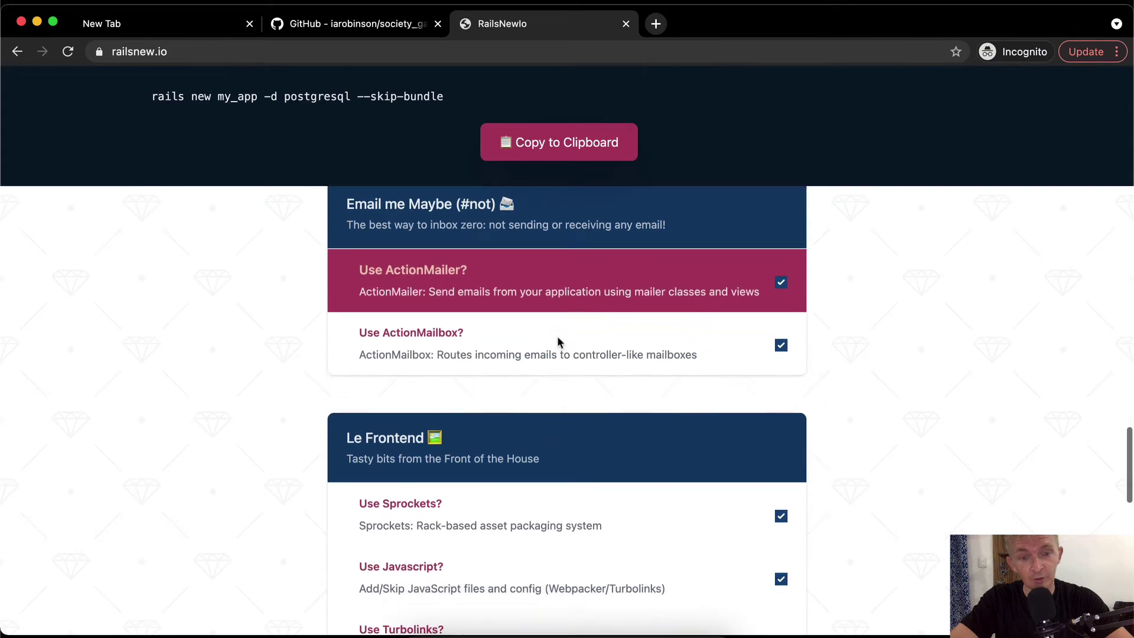
scroll(585, 351, down, 1)
scroll(575, 370, down, 2)
scroll(600, 399, down, 3)
scroll(565, 443, down, 1)
scroll(568, 446, up, 1)
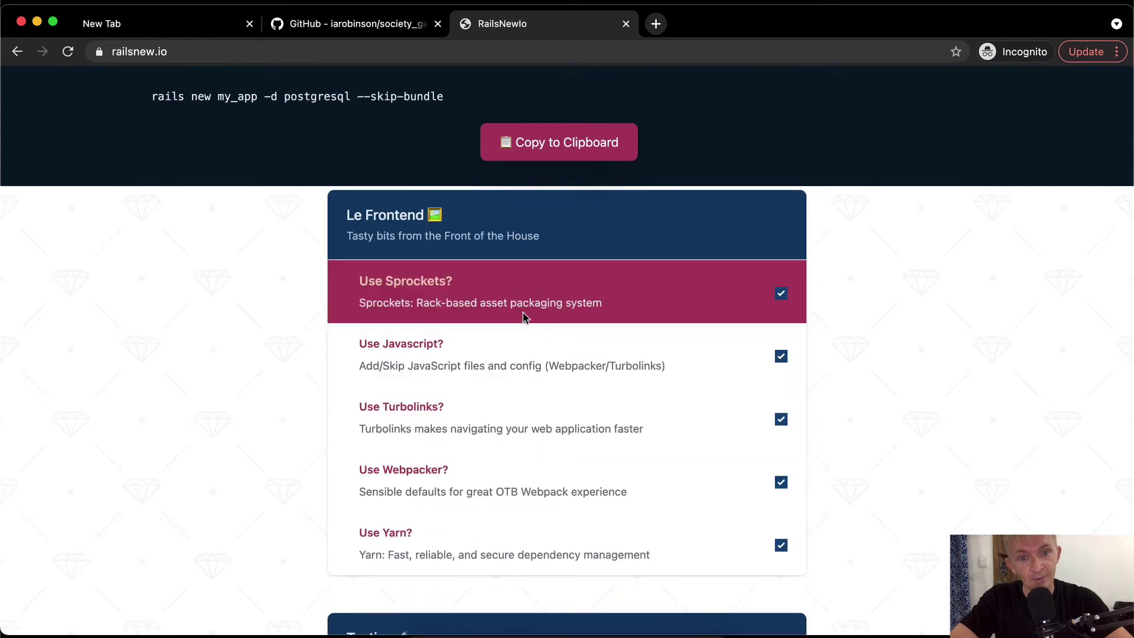
scroll(588, 314, down, 1)
scroll(587, 318, down, 1)
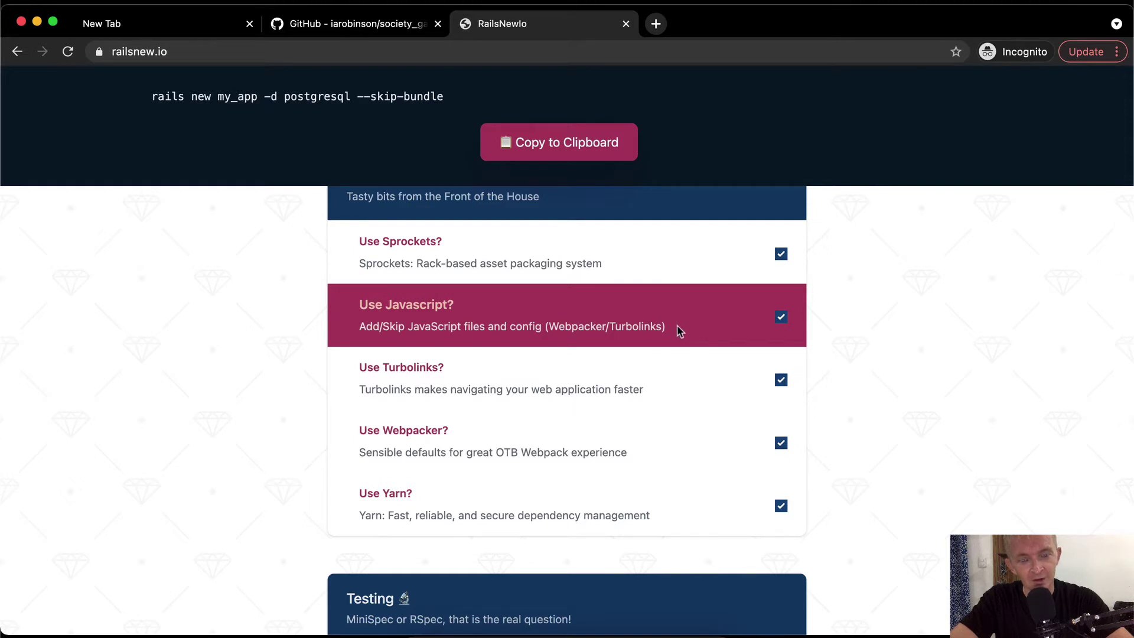
Exclude JavaScript and copy 'rails new my_app -d postgresql --skip-bundle --skip-javascript'.
click(781, 317)
scroll(712, 409, down, 1)
scroll(710, 410, up, 1)
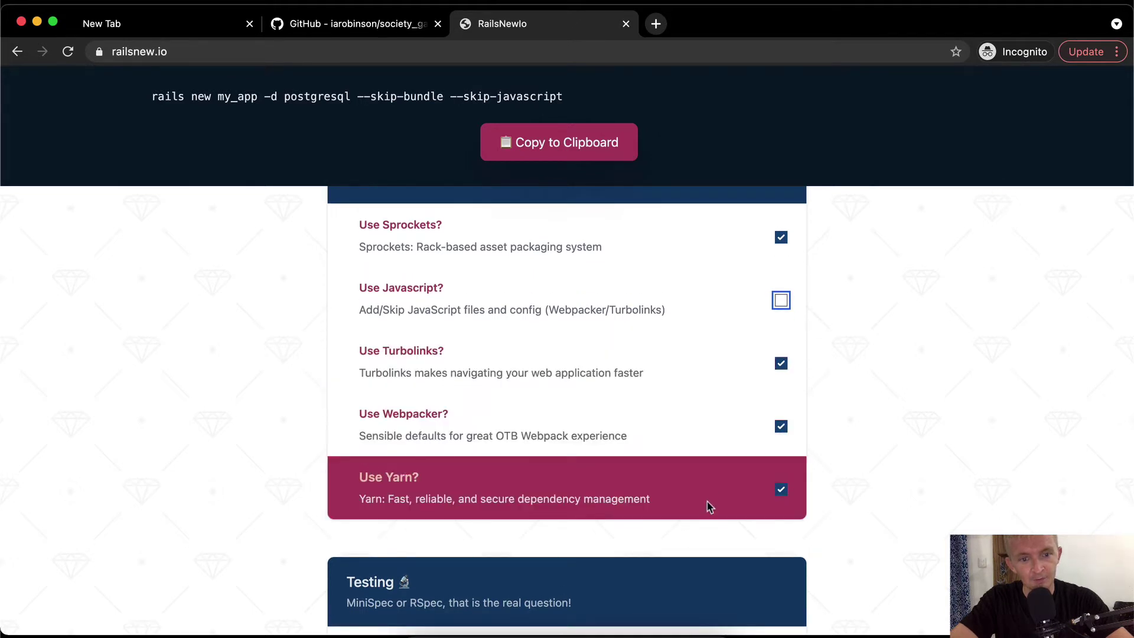
scroll(706, 507, down, 3)
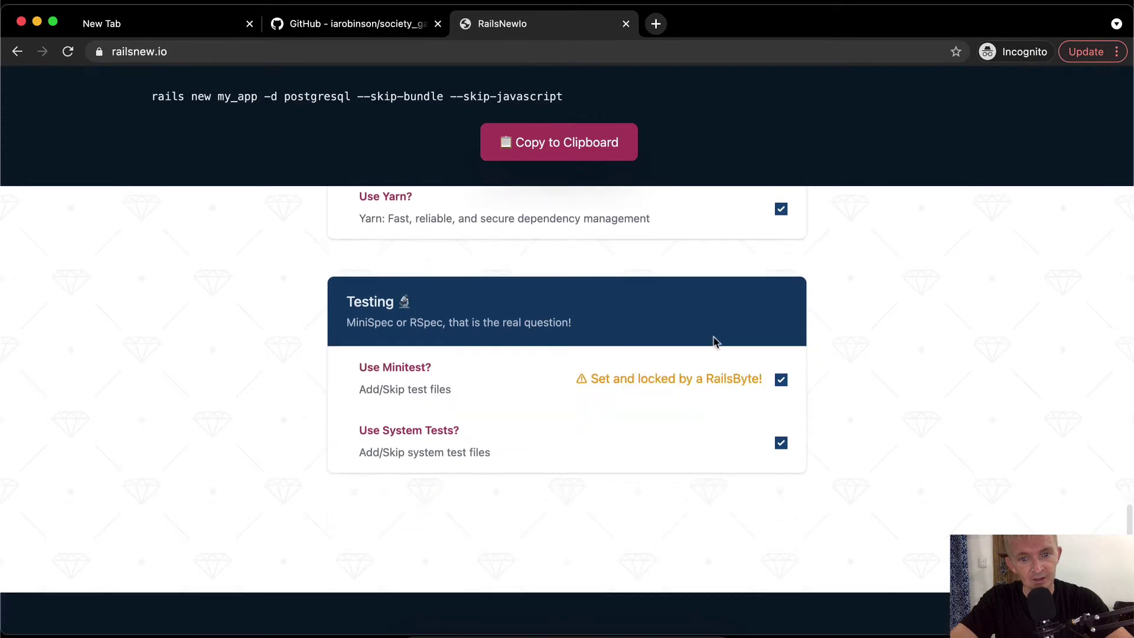
click(562, 156)
scroll(554, 231, up, 5)
scroll(539, 279, up, 5)
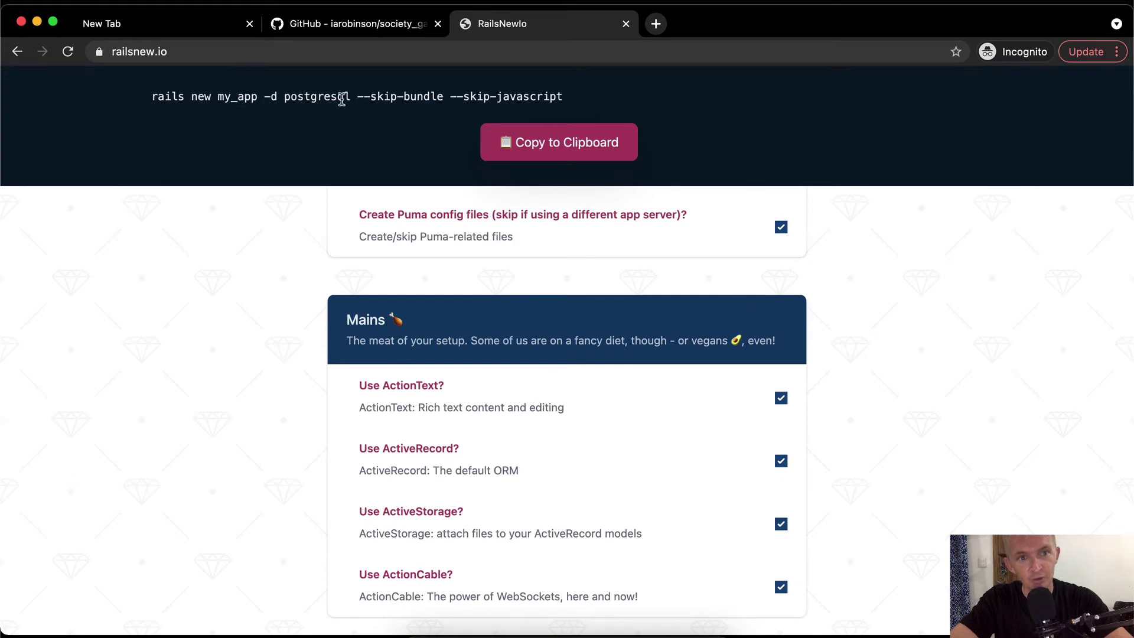
Paste and run 'rails new my_app -d postgresql --skip-bundle --skip-javascript' in Terminal.
click(512, 629)
text(rails new my_app -d postgresql --skip-bundle --skip-javascript)
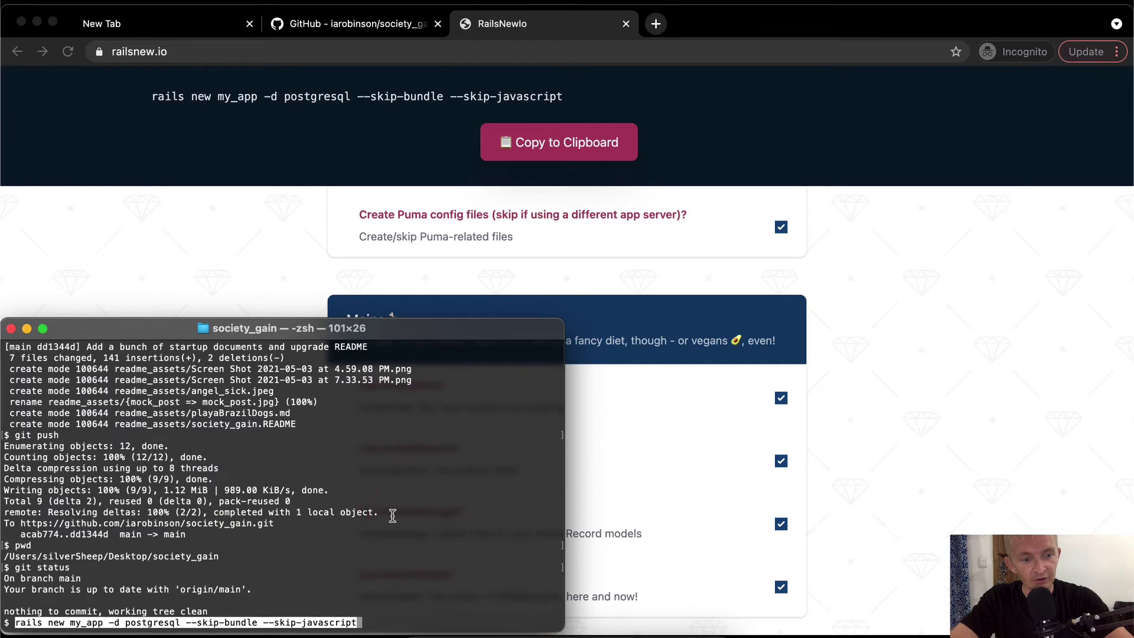
key(alt+Left)
key(alt+Left)
key(alt+Left)
key(alt+Left)
key(alt+Left)
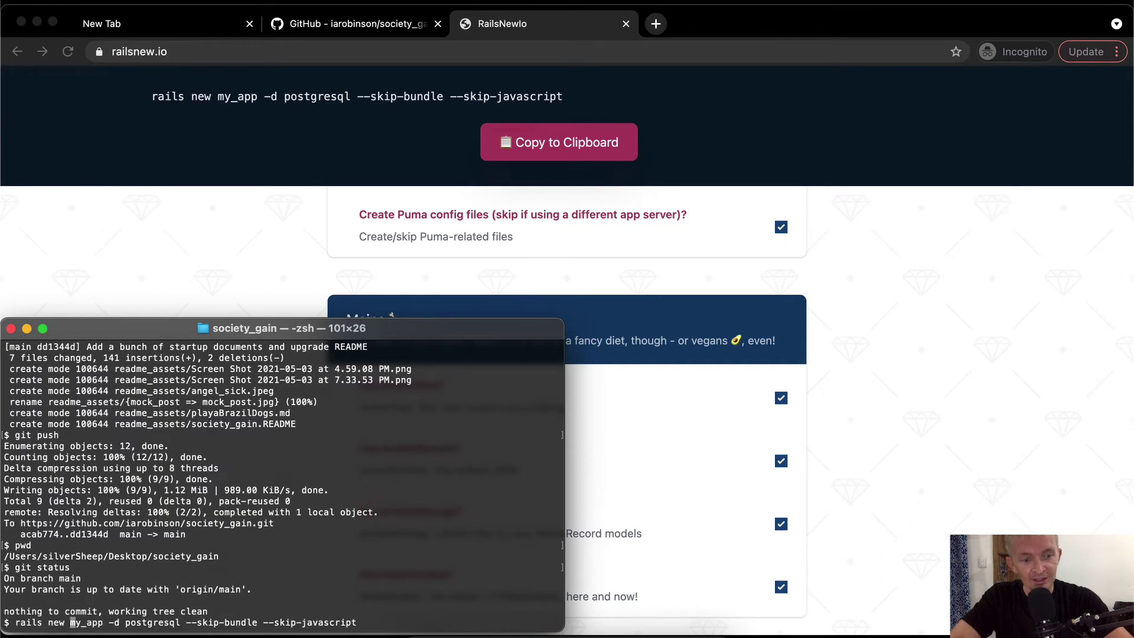
key(alt+Right)
key(alt+Right)
key(Return)
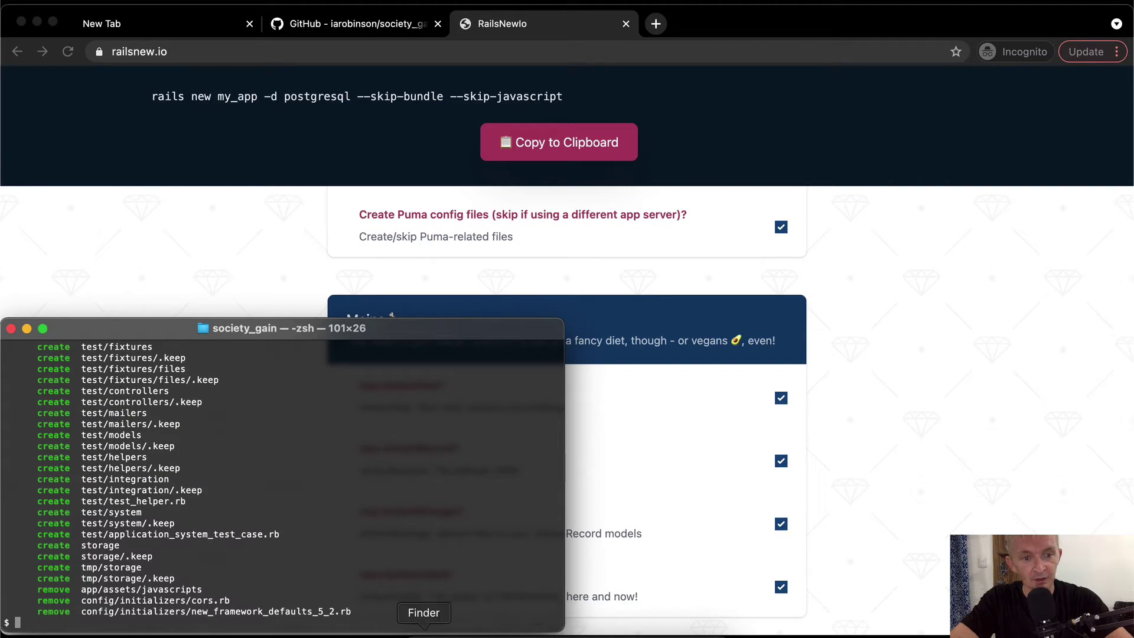
Browse in Finder to Desktop > society_gain > my_app.
click(424, 630)
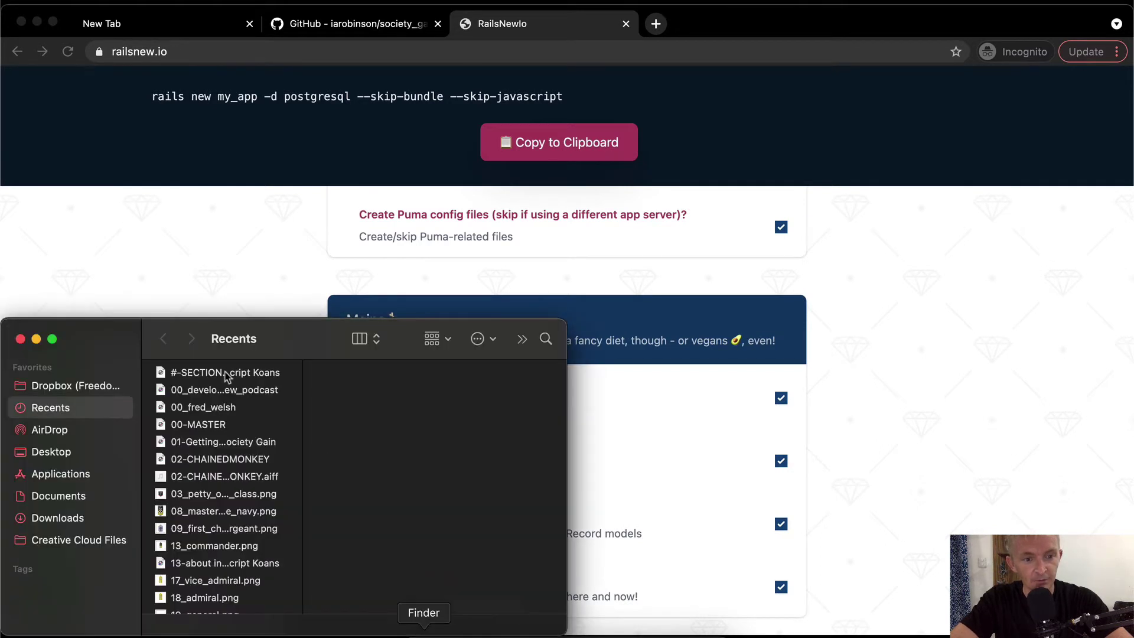
click(66, 453)
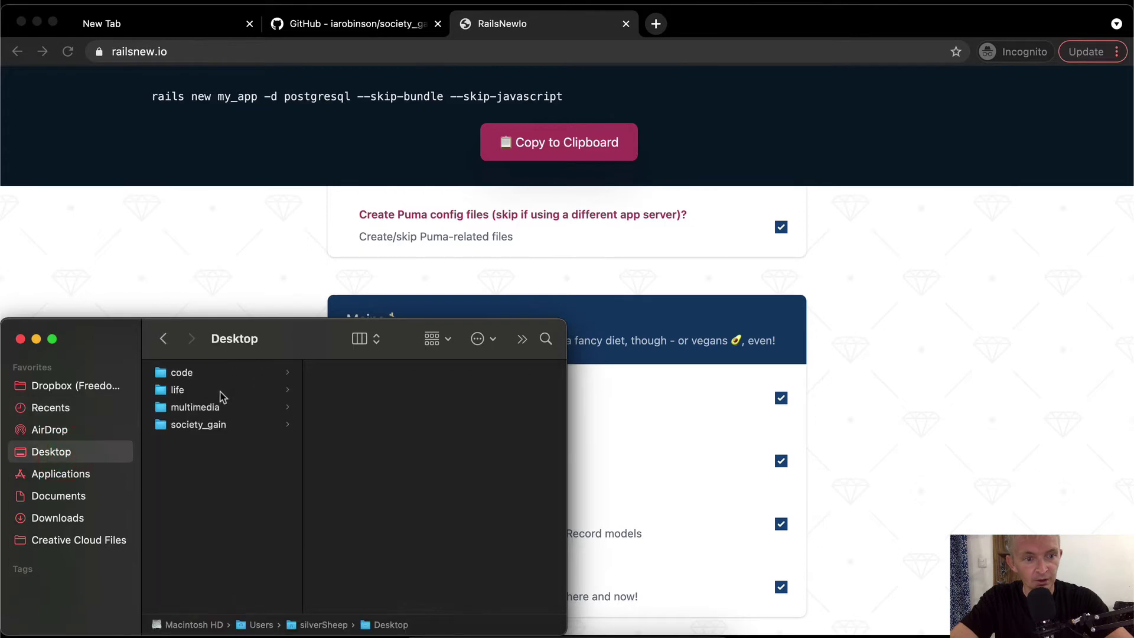
click(239, 423)
drag(111, 342, 1, 28)
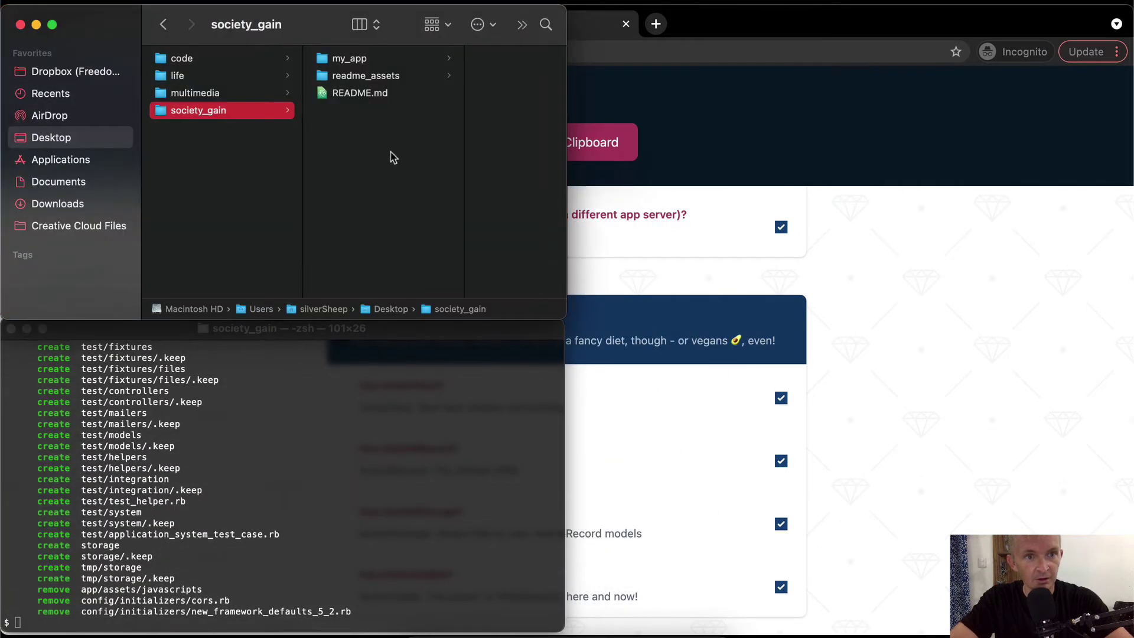
key(Right)
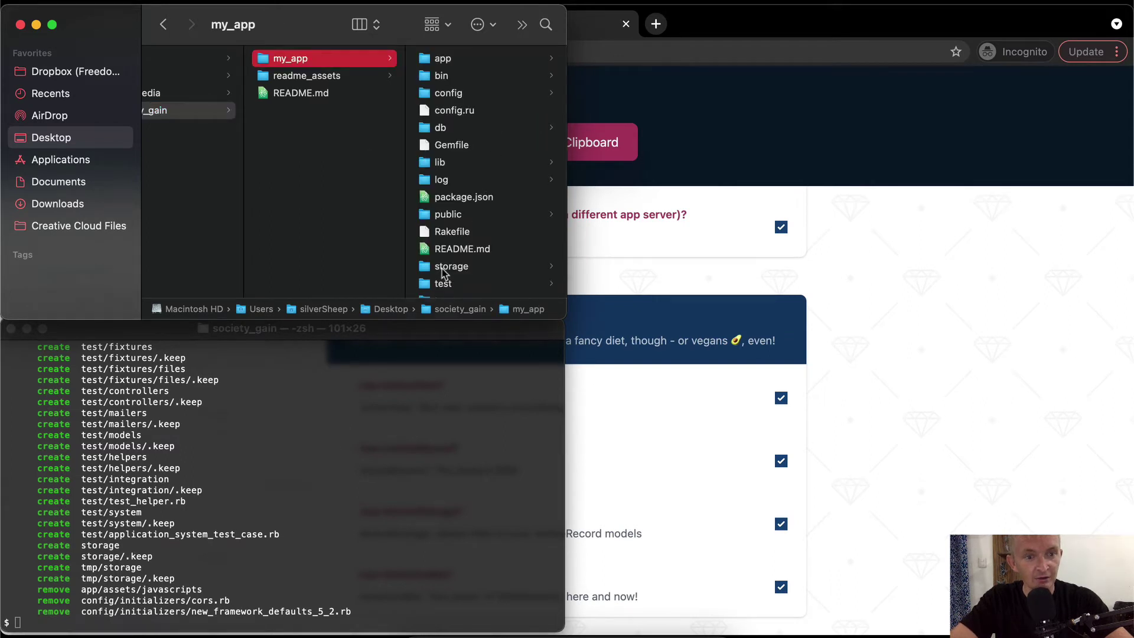
Move all my_app items into society_gain, keeping both clashing README files.
click(483, 145)
key(super+a)
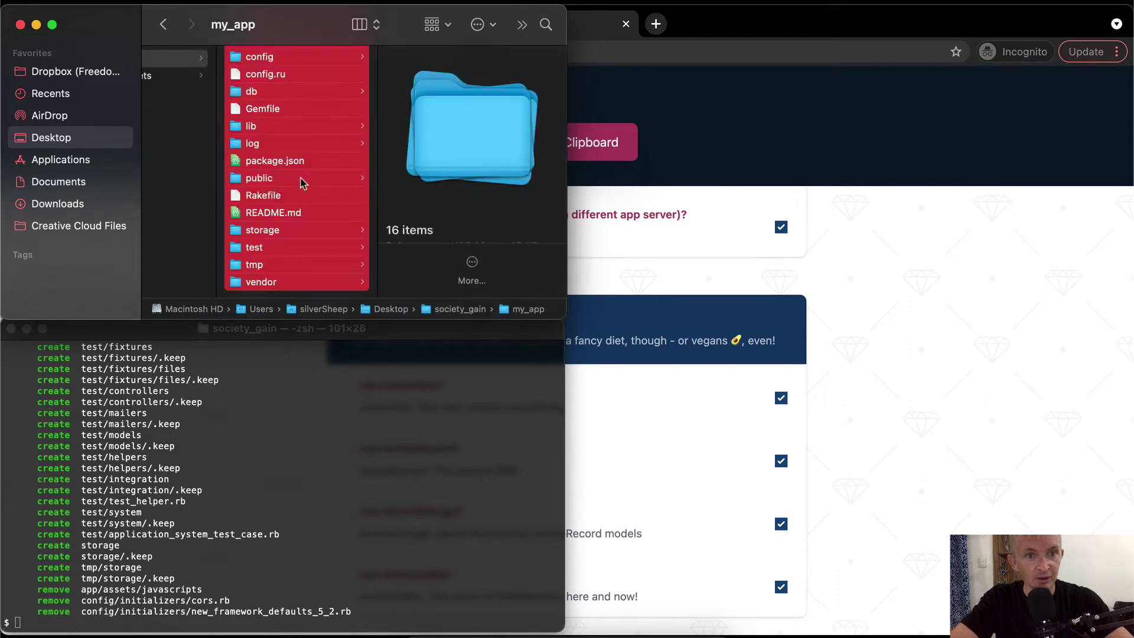
scroll(261, 181, left, 2)
drag(456, 56, 334, 177)
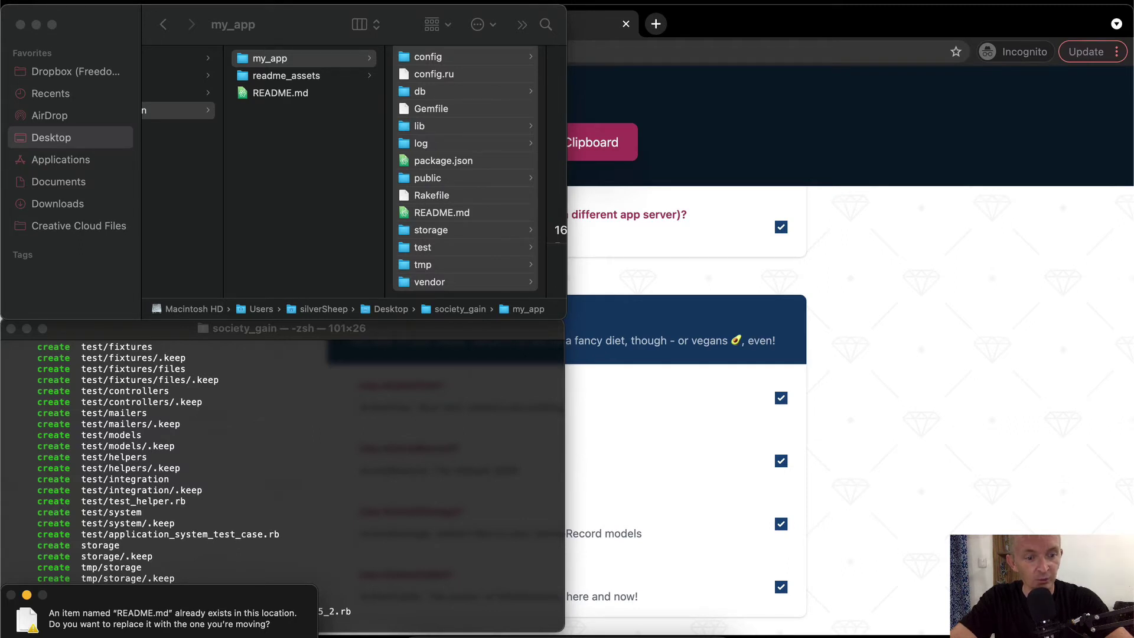
click(81, 634)
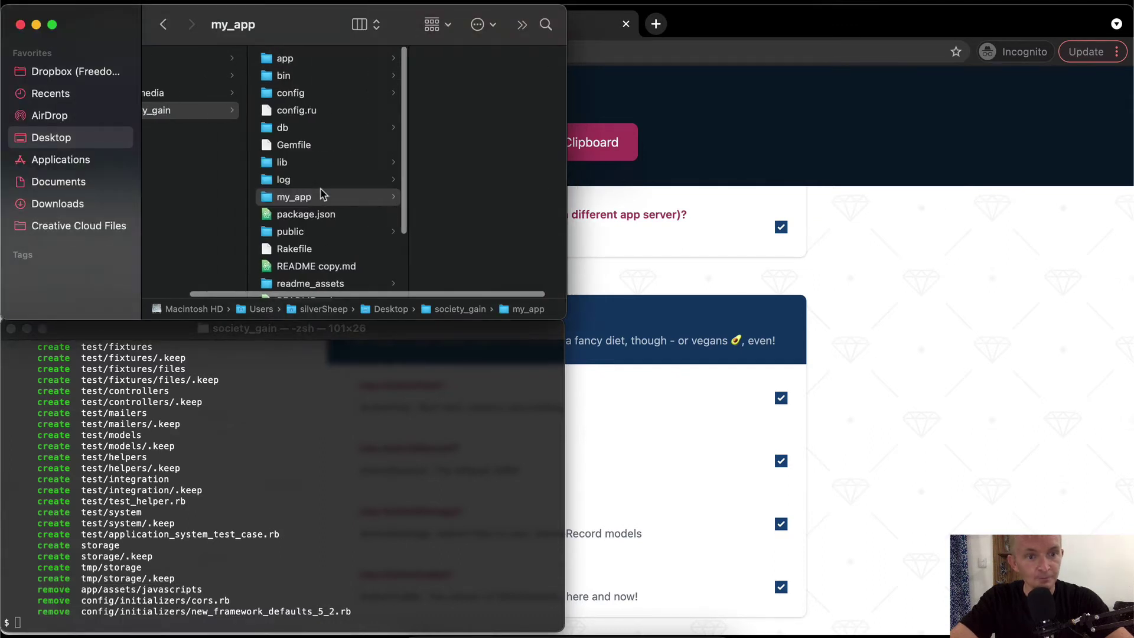
Run git status in Terminal to list the moved Rails files.
click(385, 493)
text(git status)
key(Return)
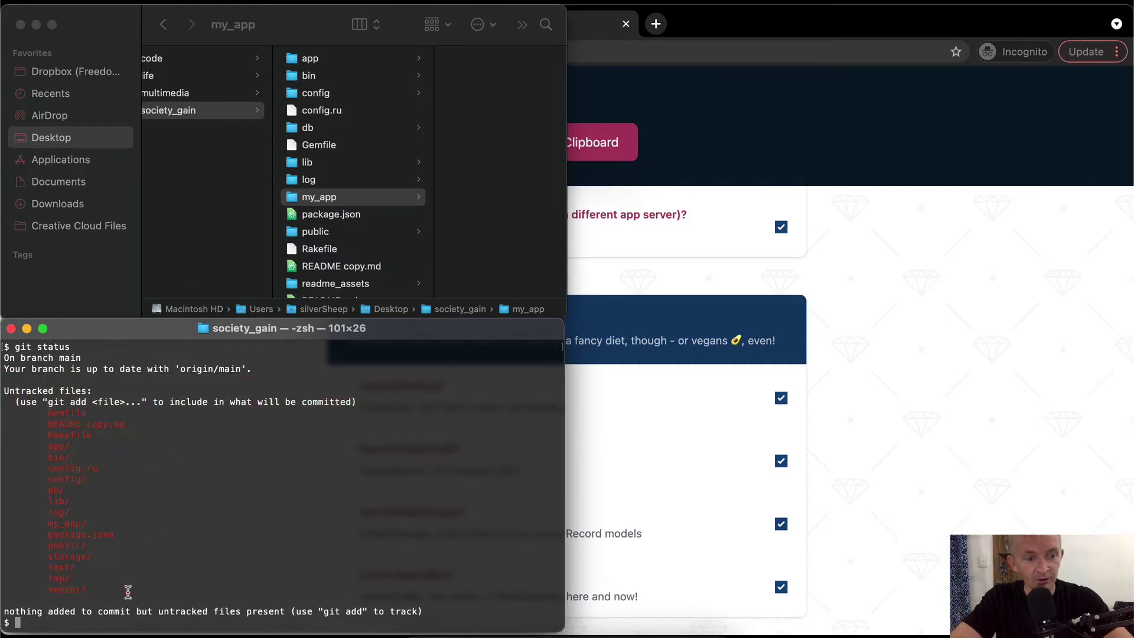
Preview README copy.md, then open it and README.md in Atom.
click(387, 259)
shift+click(364, 196)
key(space)
key(space)
click(341, 193)
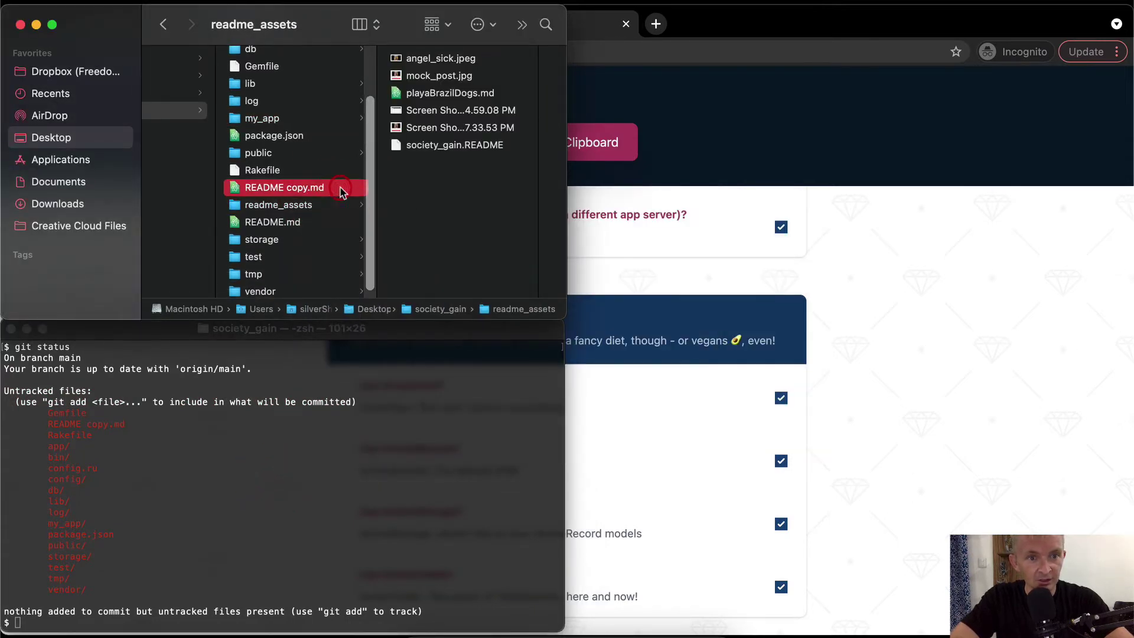
key(space)
key(space)
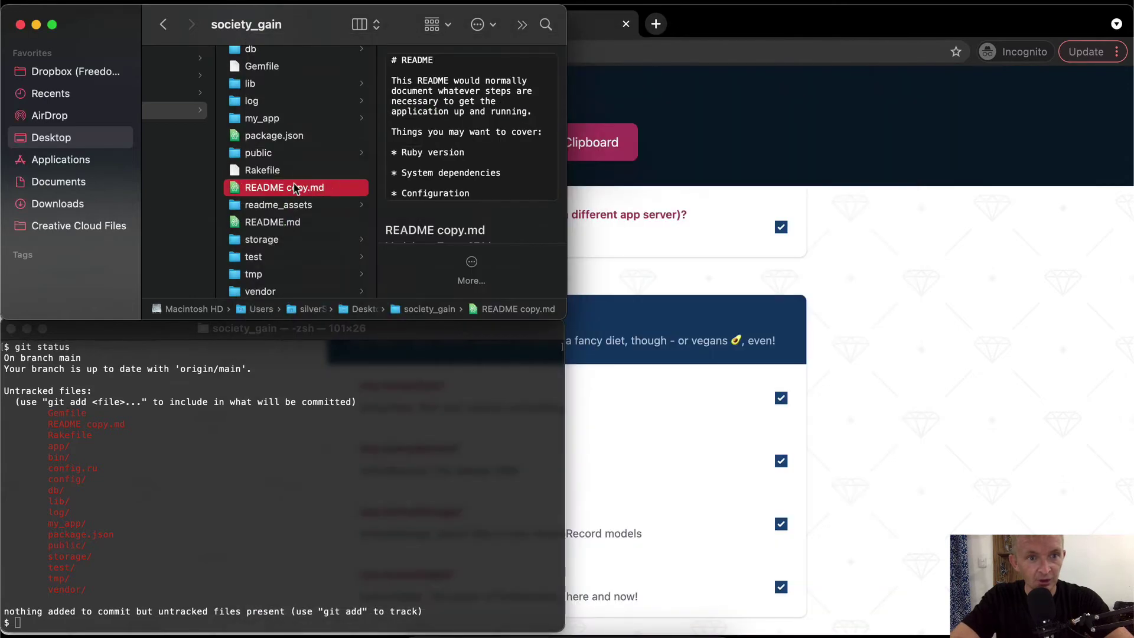
double_click(295, 189)
double_click(273, 222)
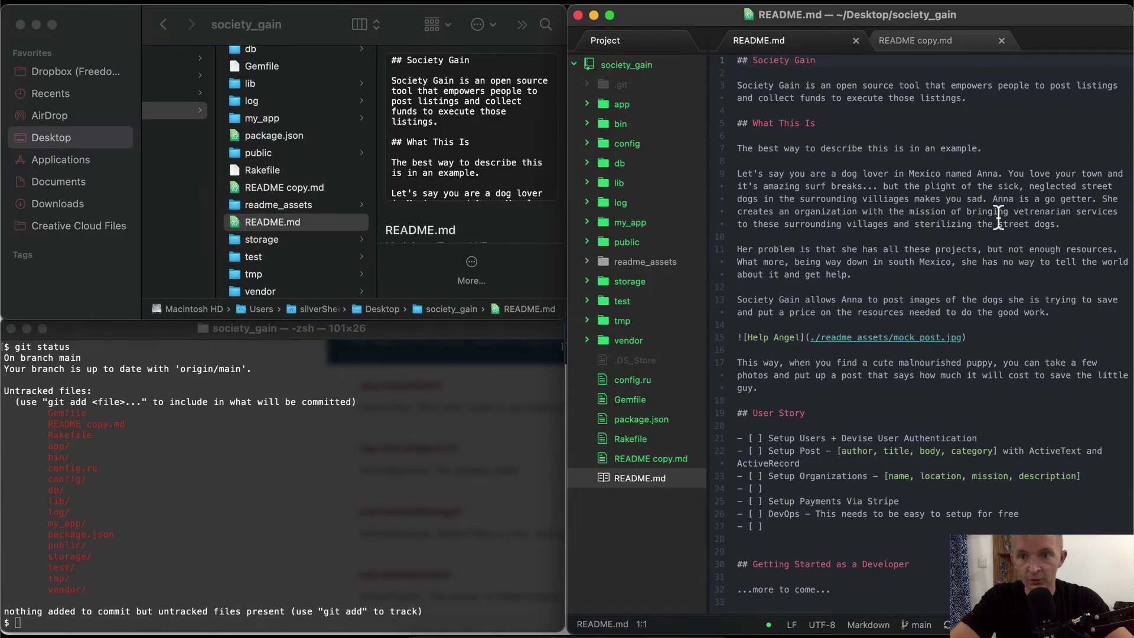
Move the template text from README copy.md to README.md's end, titled DEFAULT RUBY README.
click(915, 40)
mouse_move(932, 380)
mouse_down()
mouse_move(628, 85)
mouse_move(614, 47)
mouse_up()
key(super+c)
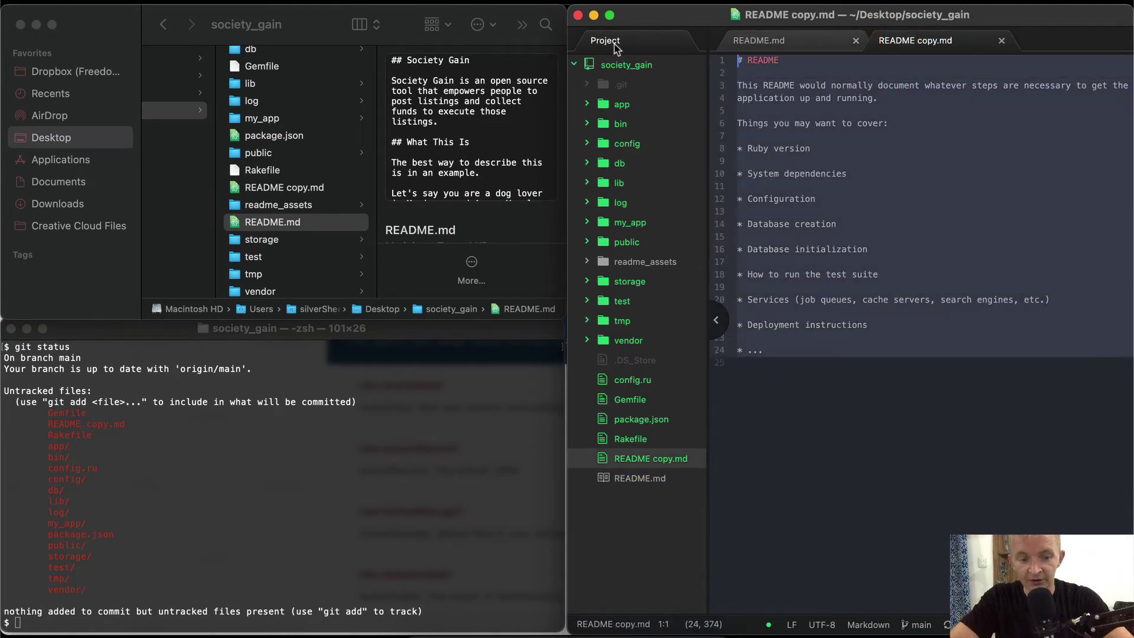
key(BackSpace)
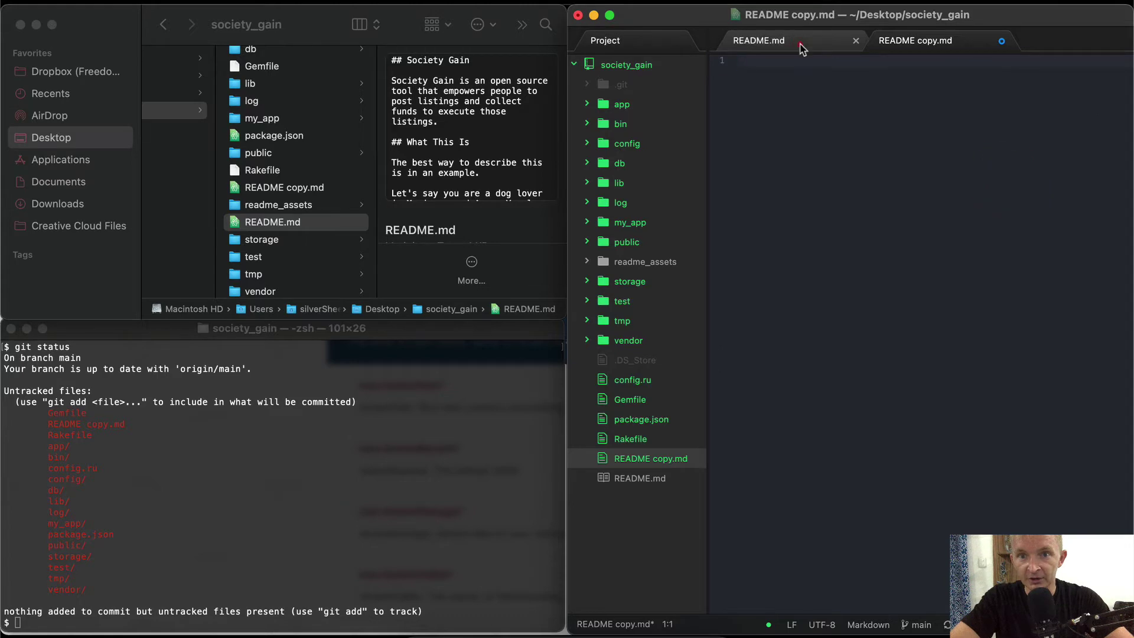
click(794, 40)
click(877, 596)
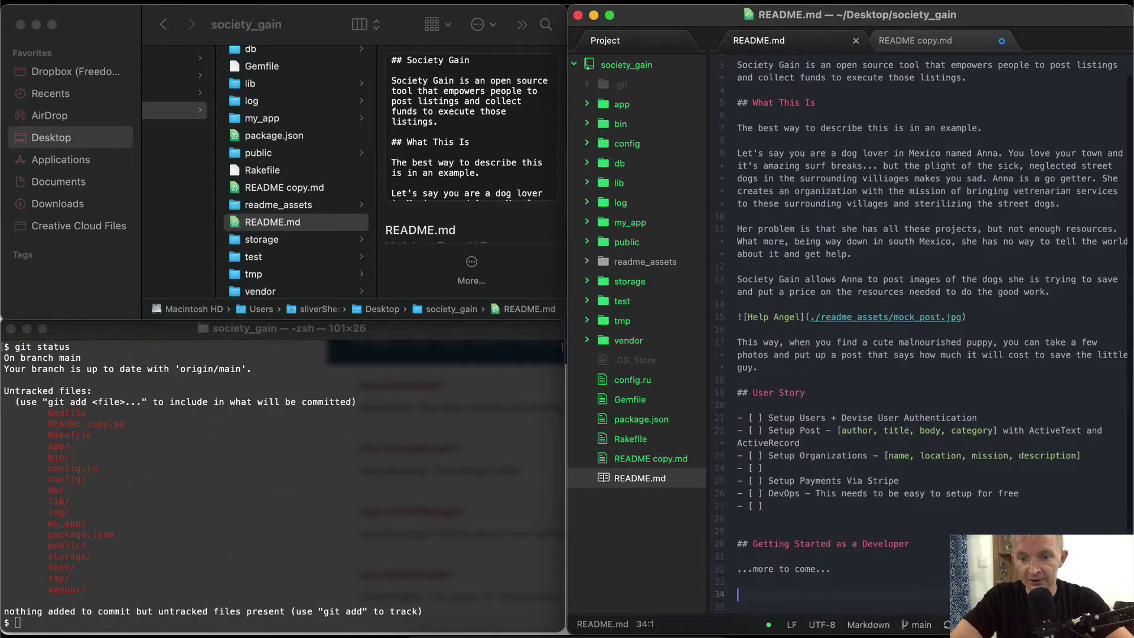
key(super+v)
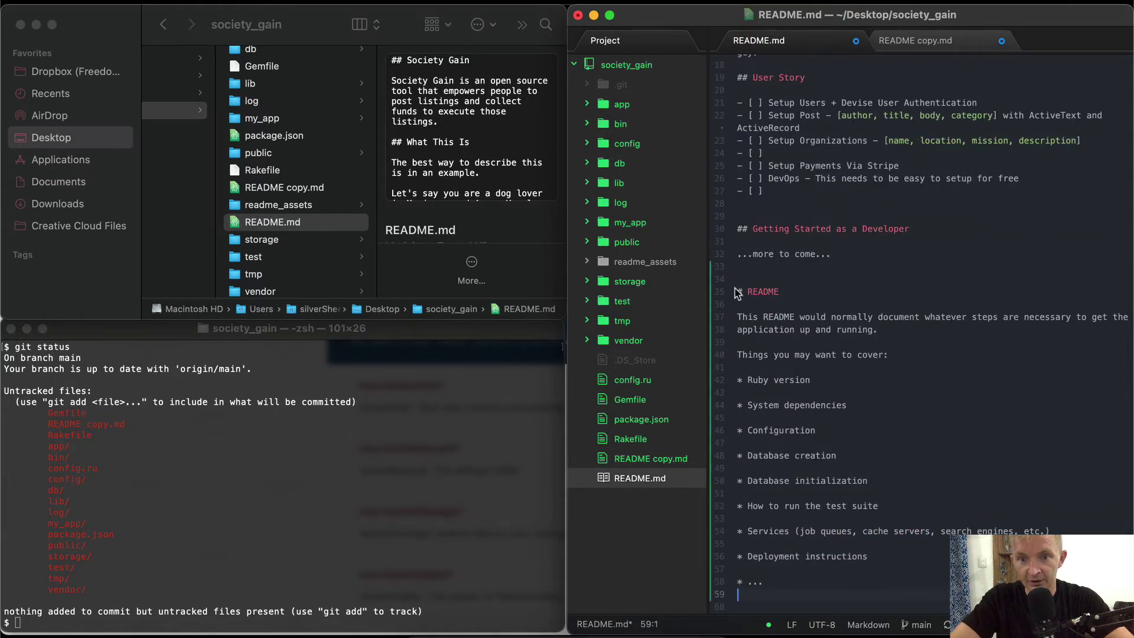
click(749, 292)
text(FAULT RUBY R)
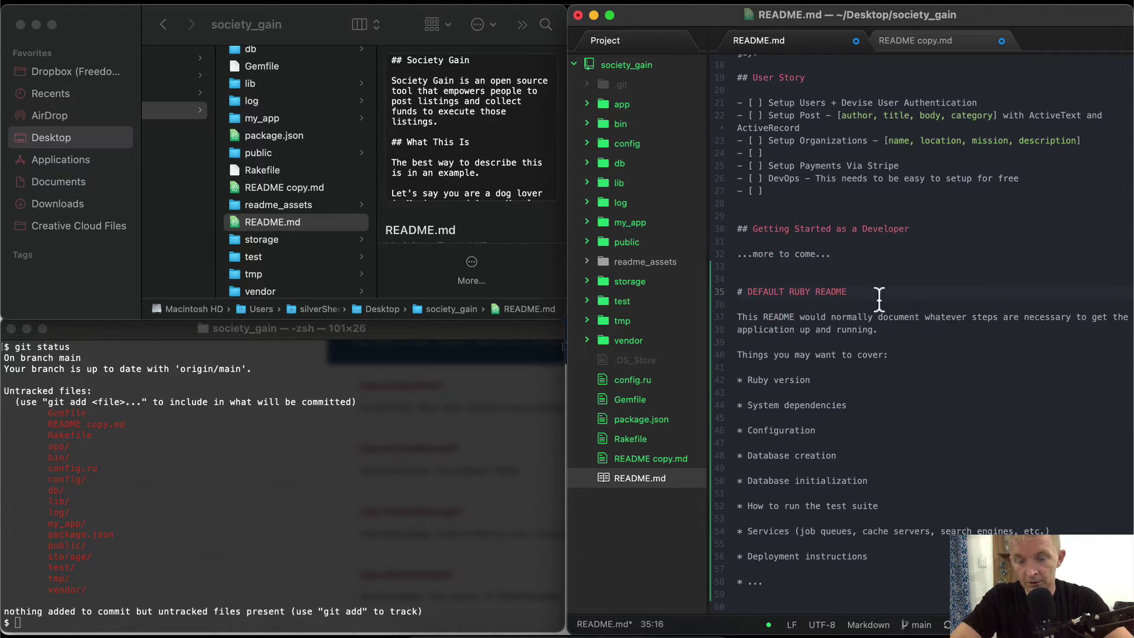
click(942, 307)
scroll(956, 178, up, 1)
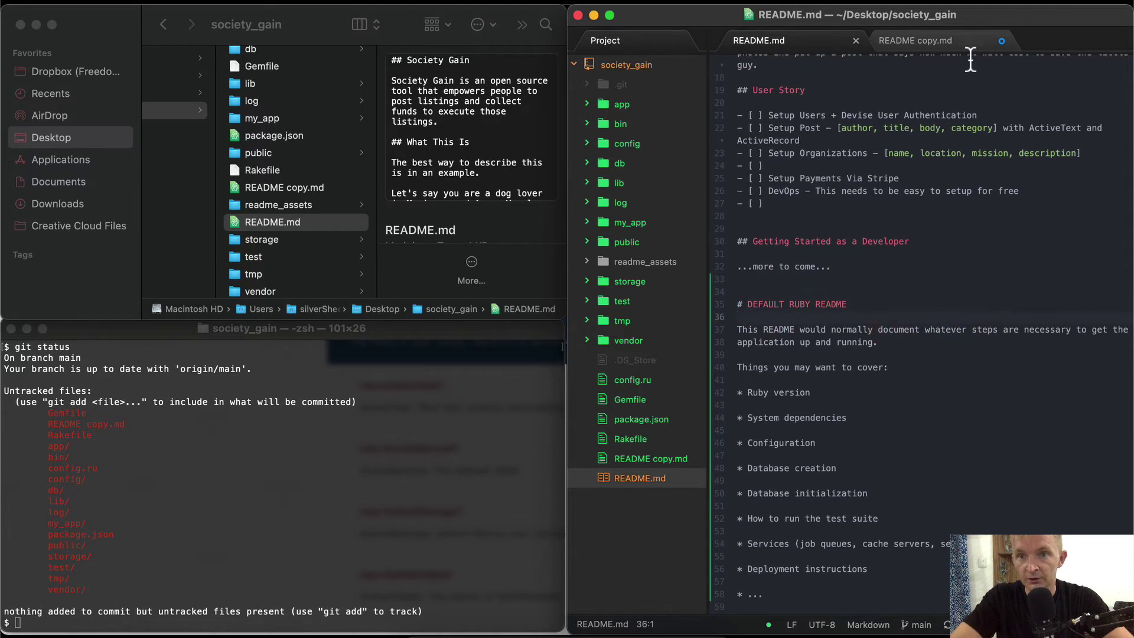
Delete the emptied README copy.md from the society_gain folder in Finder.
click(999, 44)
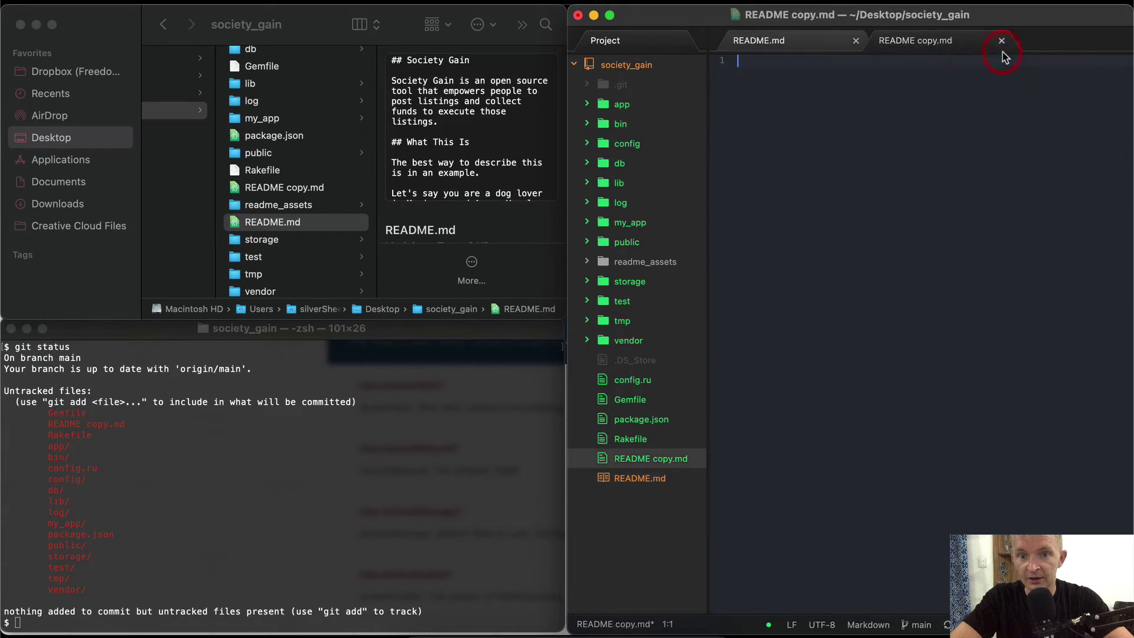
click(665, 464)
click(249, 547)
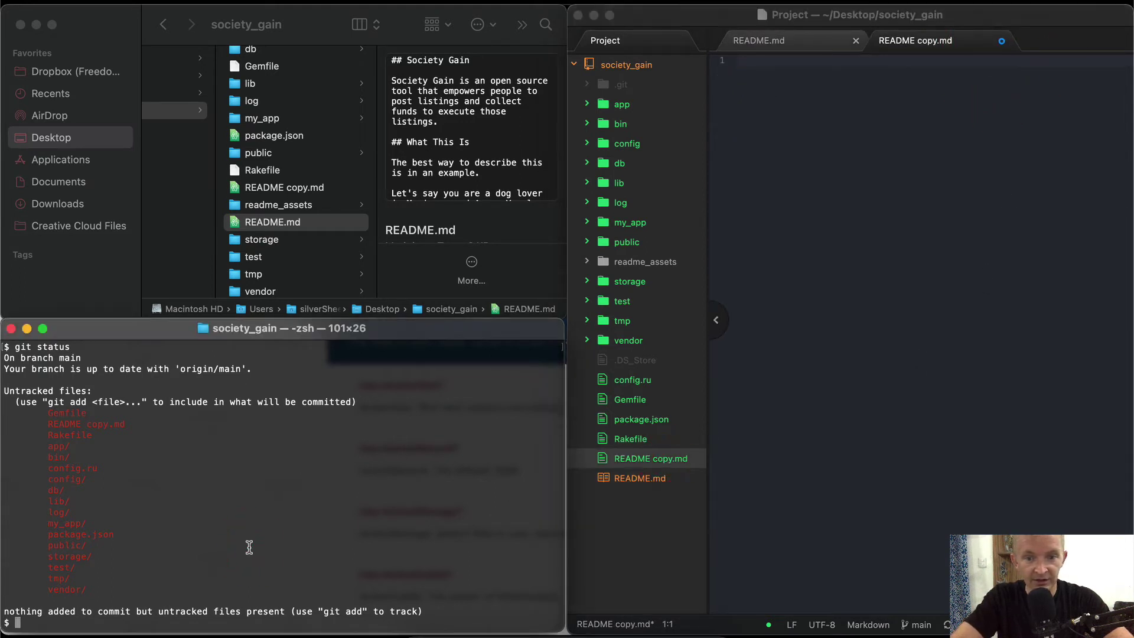
click(297, 265)
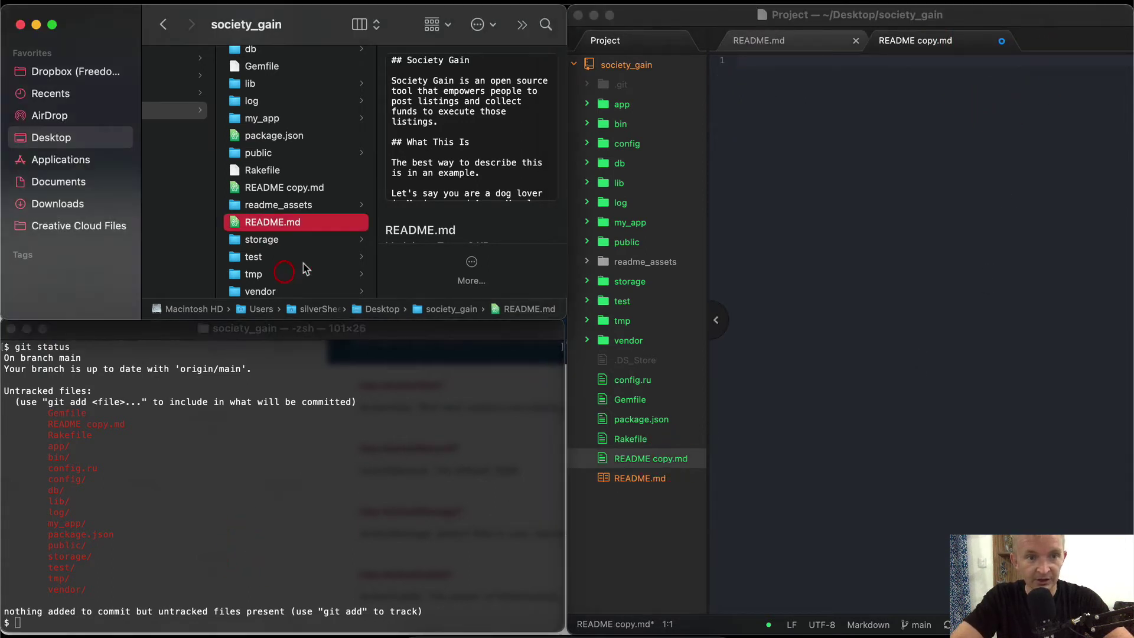
click(319, 189)
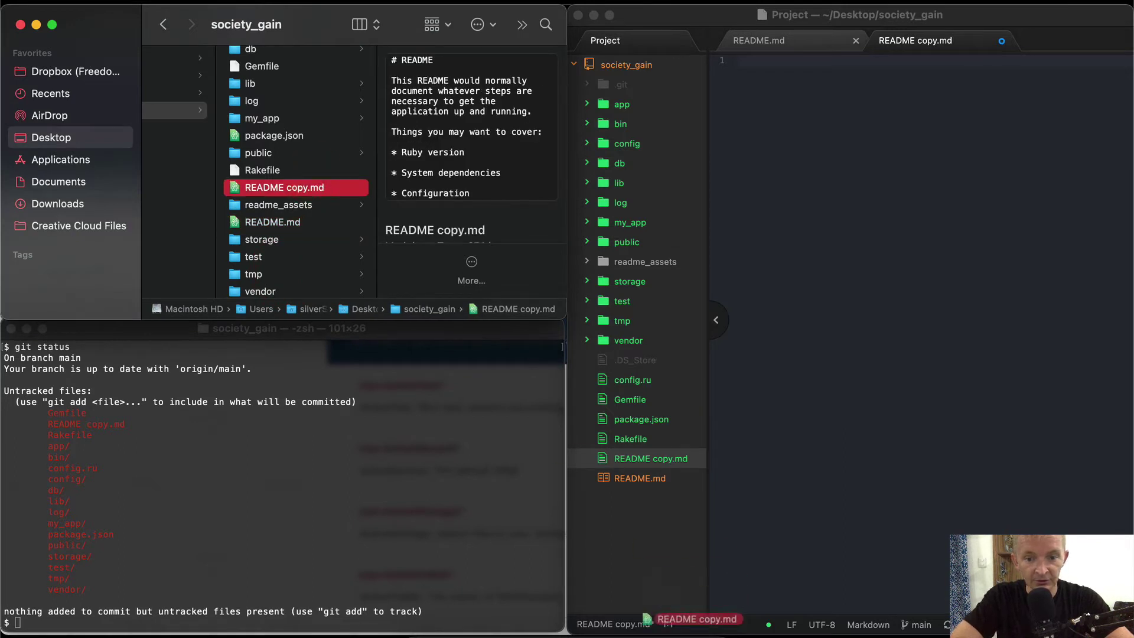
key(super+BackSpace)
Rerun git status, then start rails server in a new Terminal tab.
click(368, 603)
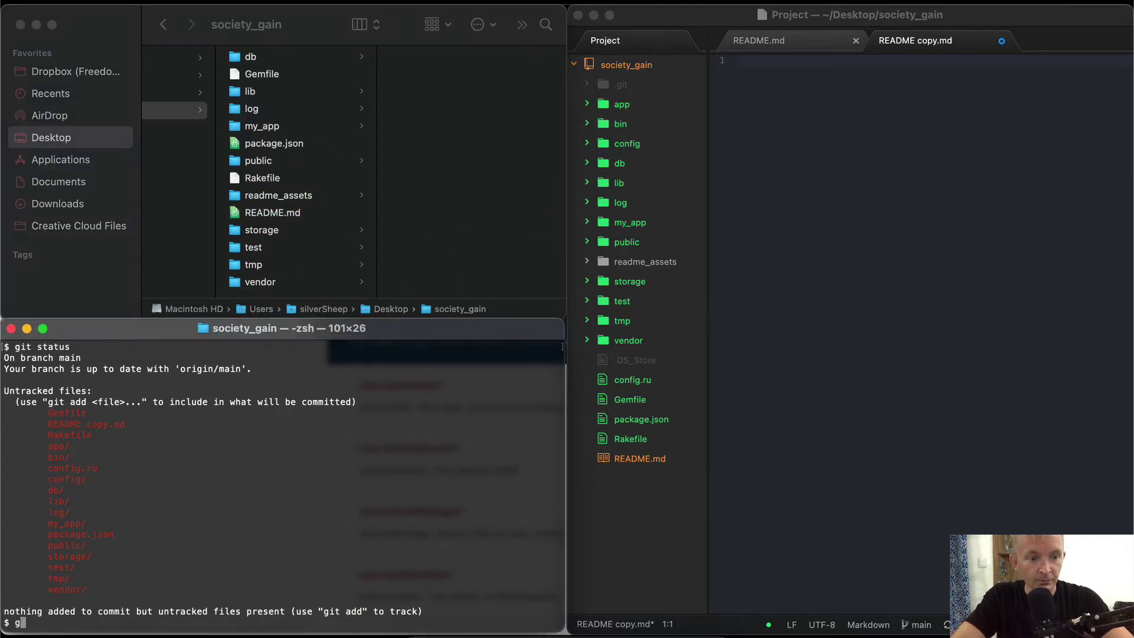
text(git status)
key(Return)
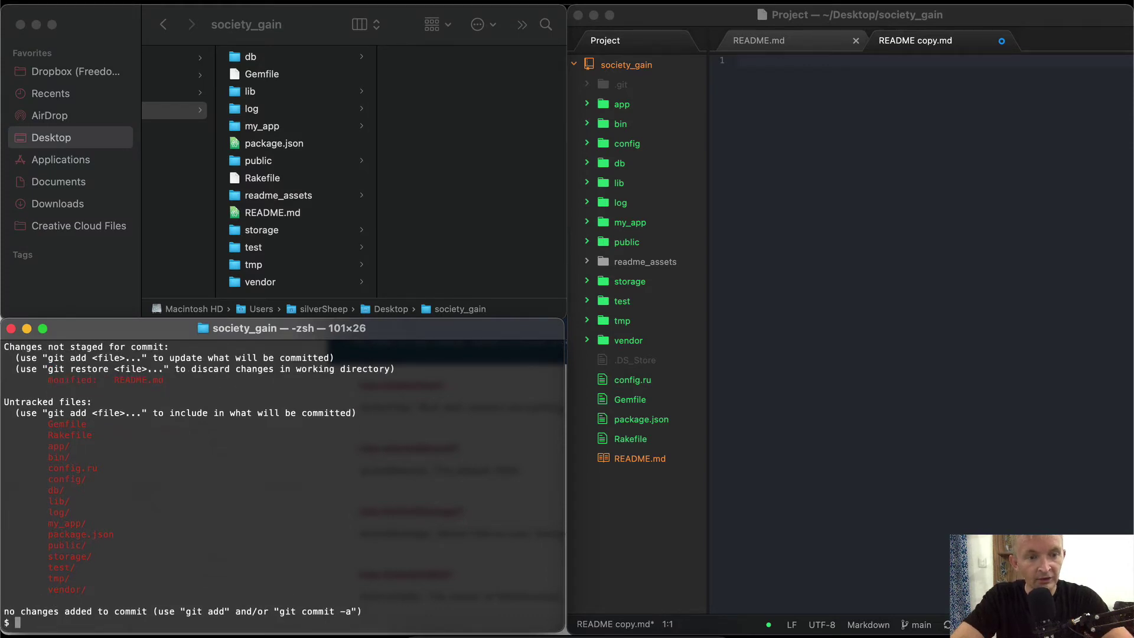
key(super+t)
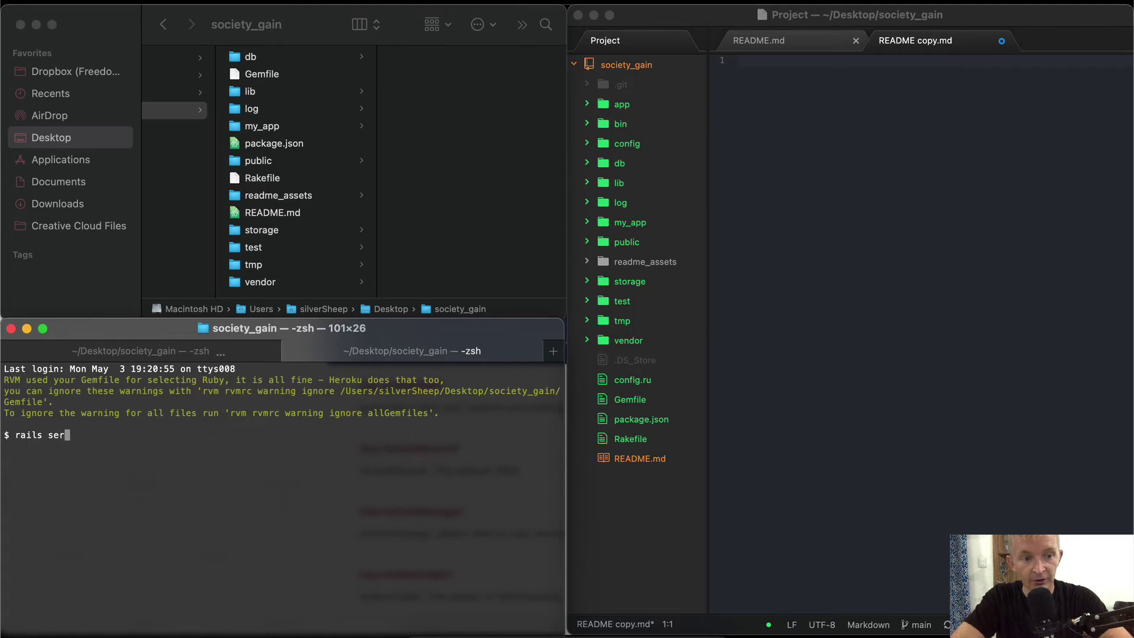
key(Return)
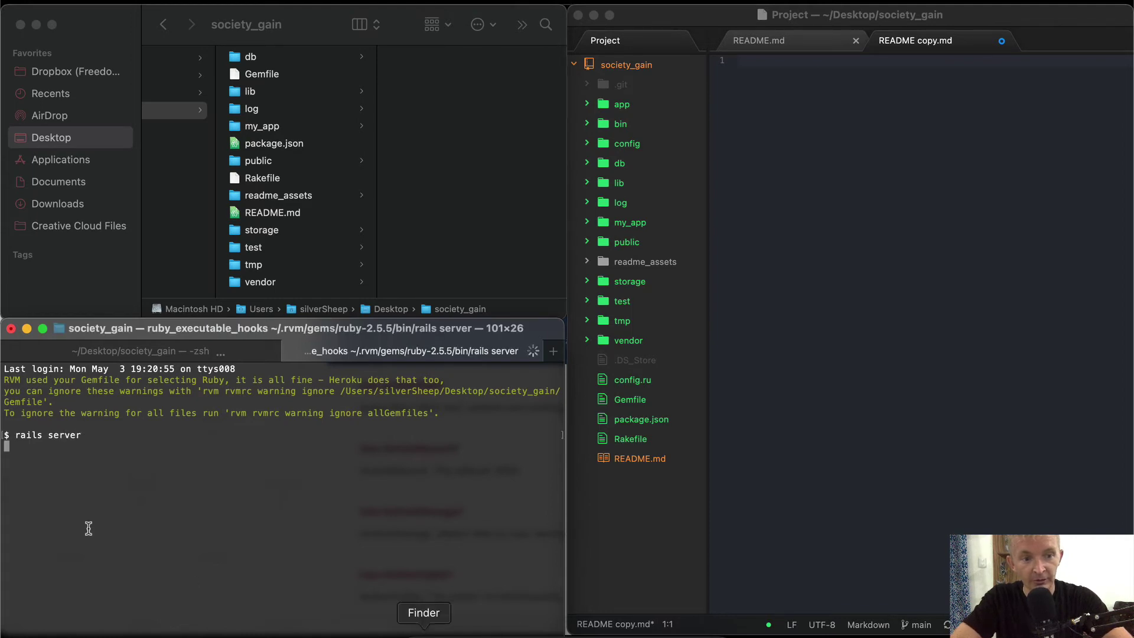
click(468, 630)
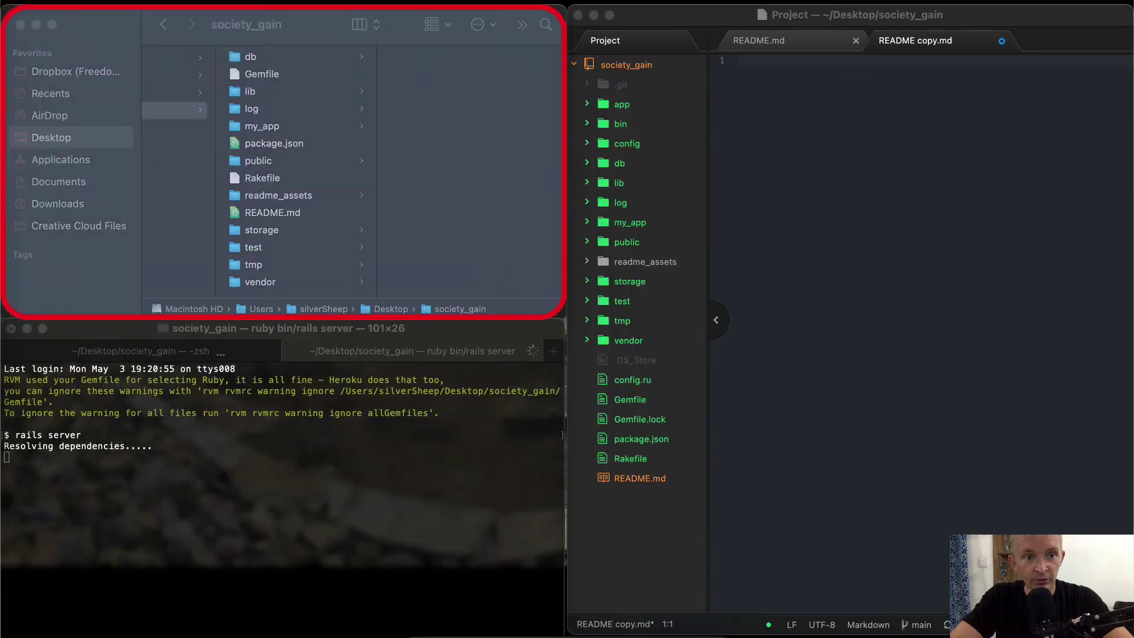
Load localhost:3000 in a new private Chrome tab and reload it.
drag(780, 25, 1, 2)
click(488, 24)
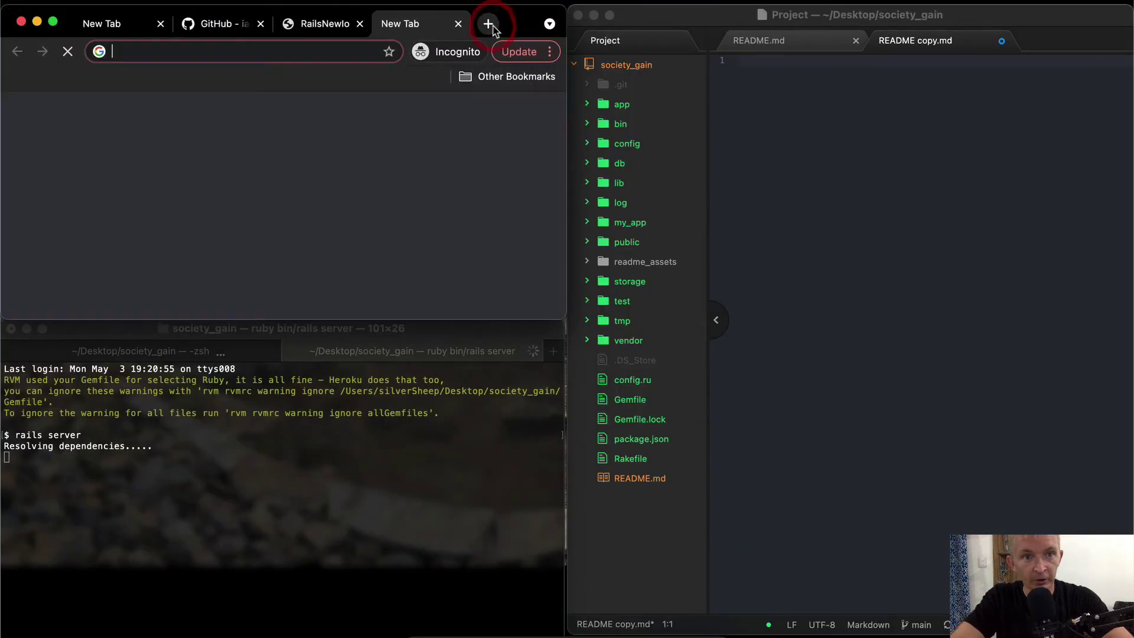
text(loc)
key(Right)
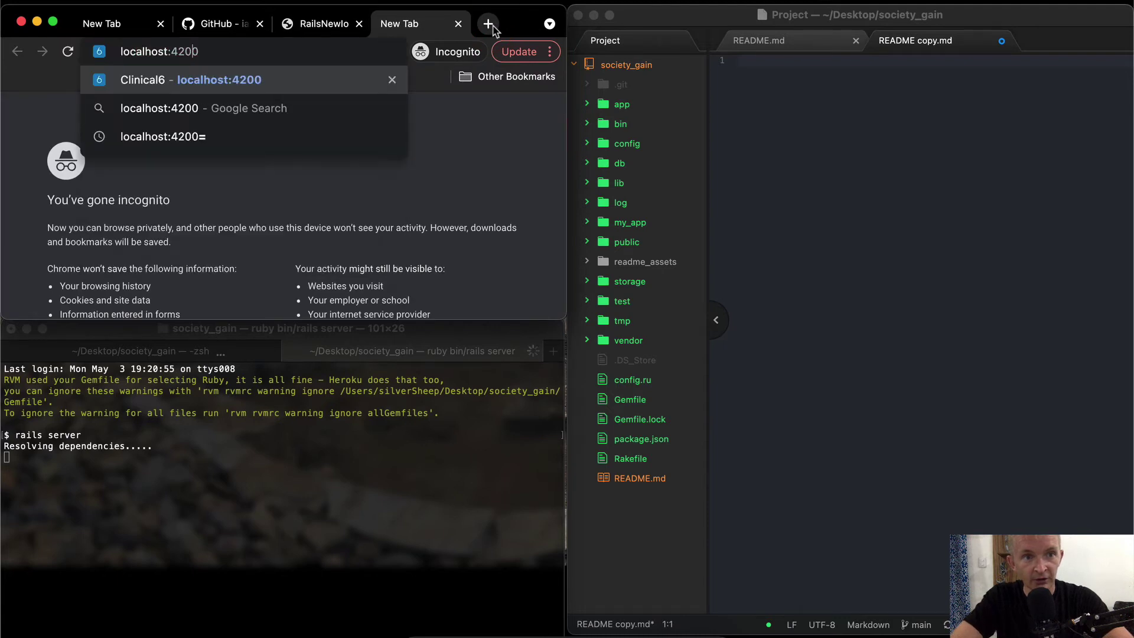
key(BackSpace)
key(BackSpace)
key(BackSpace)
text(3000)
key(Escape)
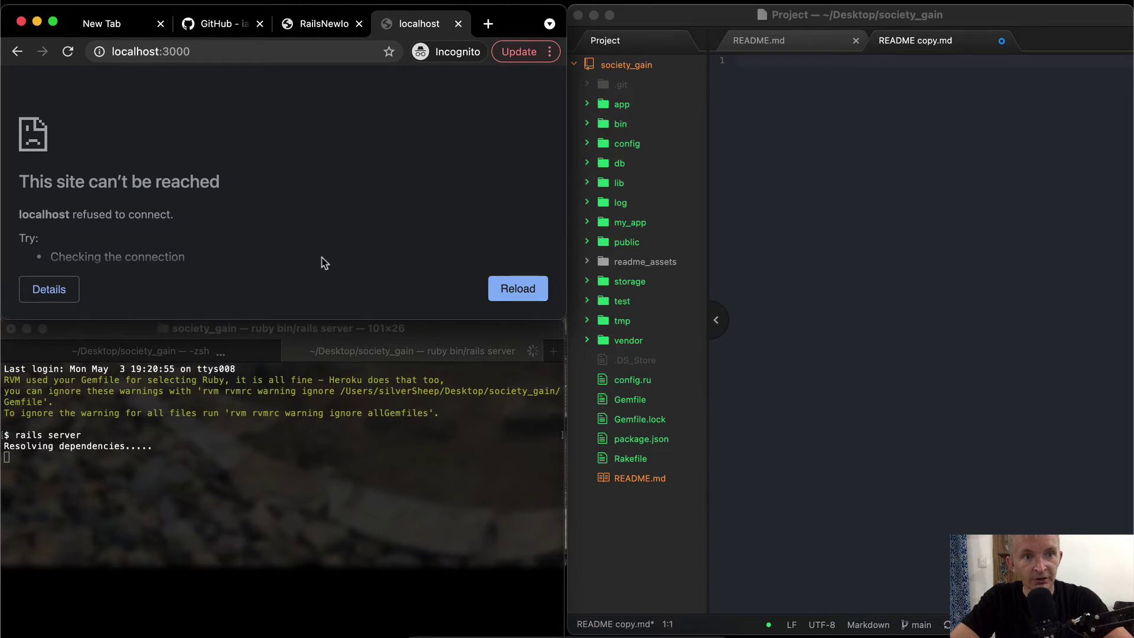
click(262, 463)
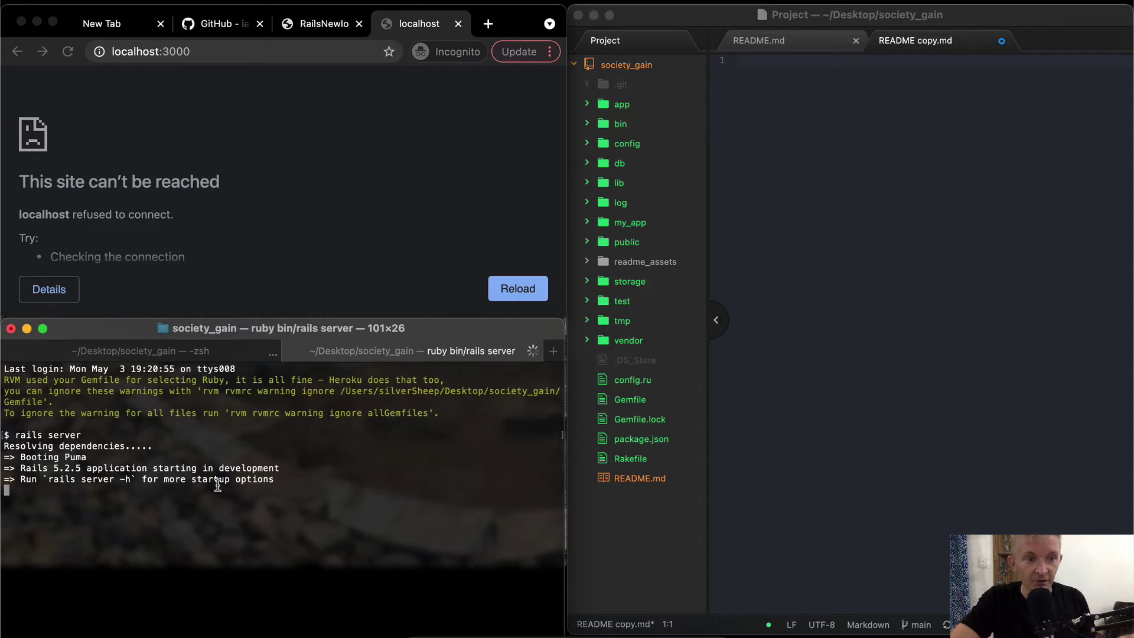
click(403, 226)
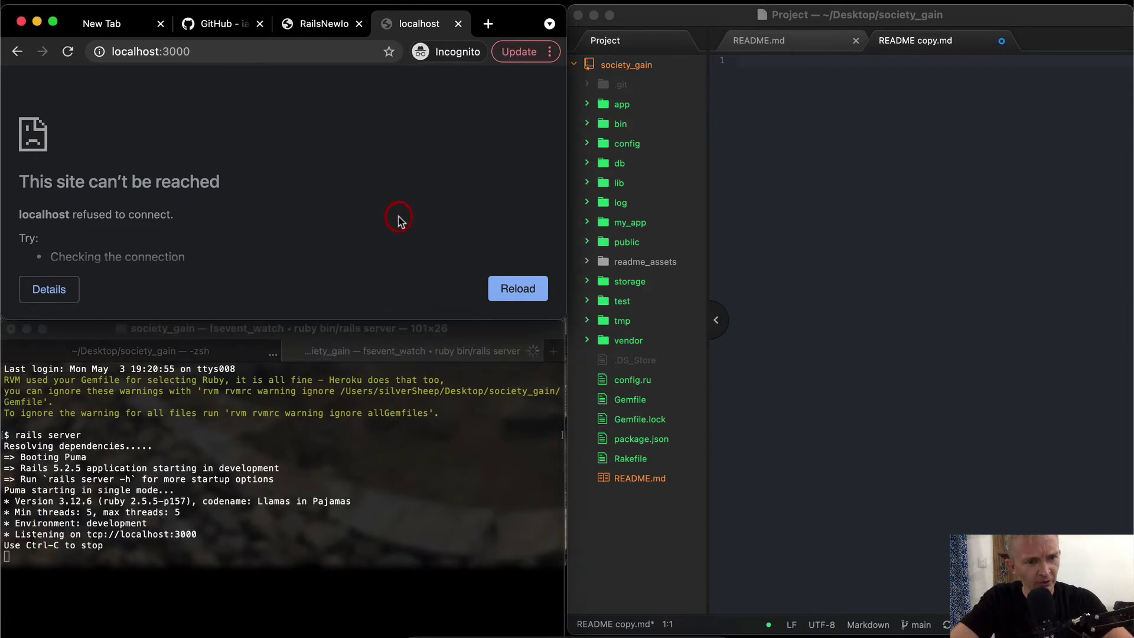
key(super+r)
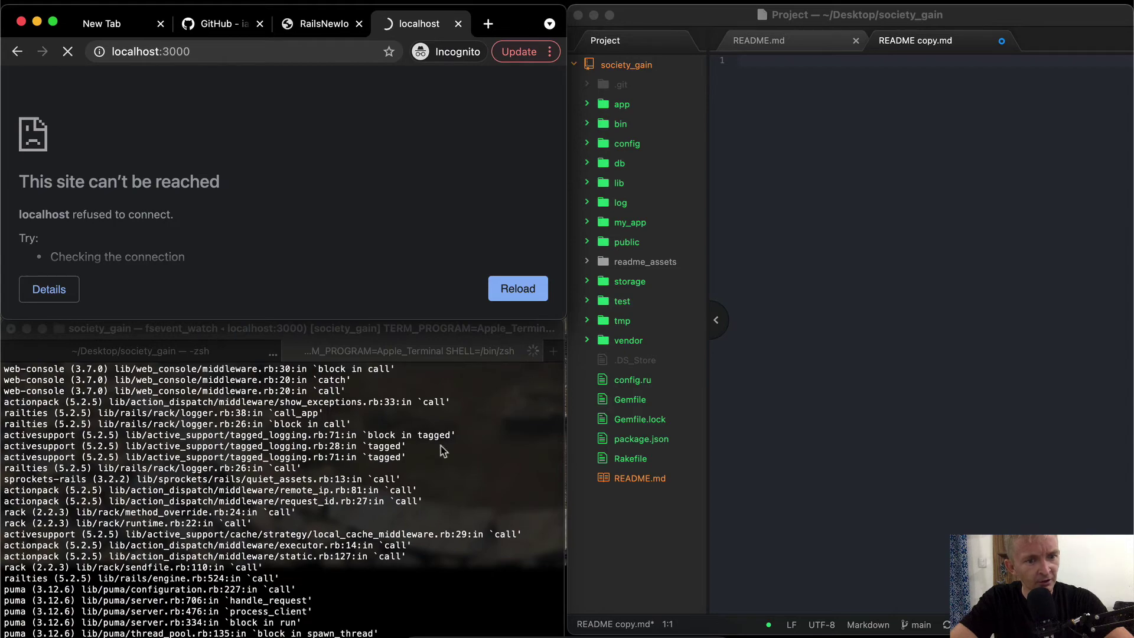
scroll(403, 501, up, 15)
scroll(372, 500, up, 3)
scroll(336, 498, down, 3)
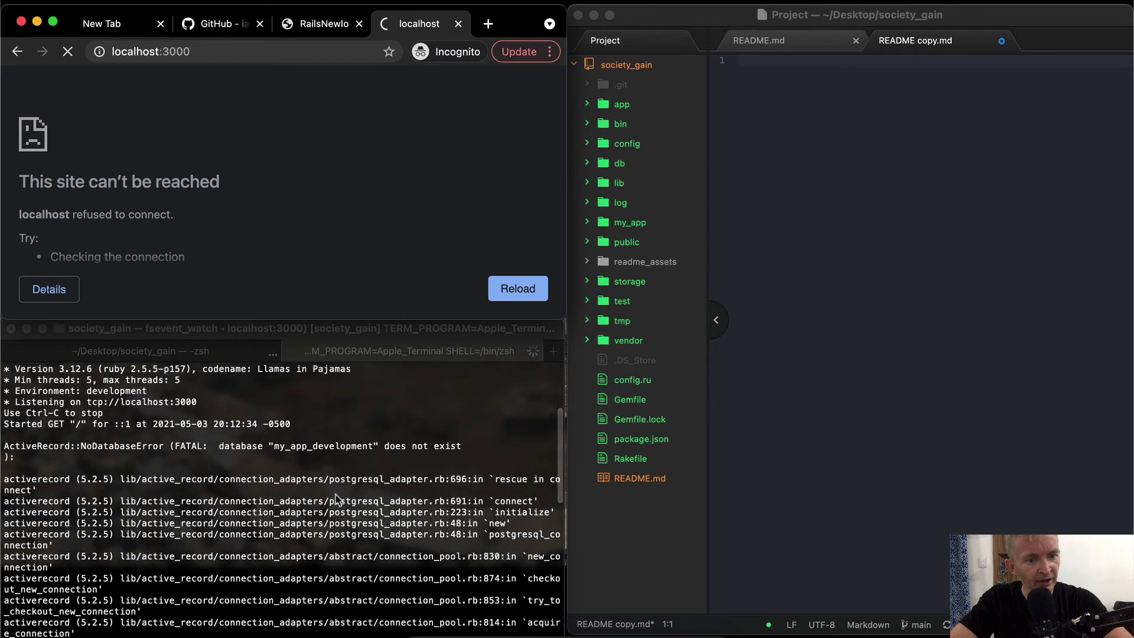
scroll(336, 499, down, 10)
scroll(337, 499, up, 5)
scroll(337, 499, up, 5)
scroll(338, 499, up, 3)
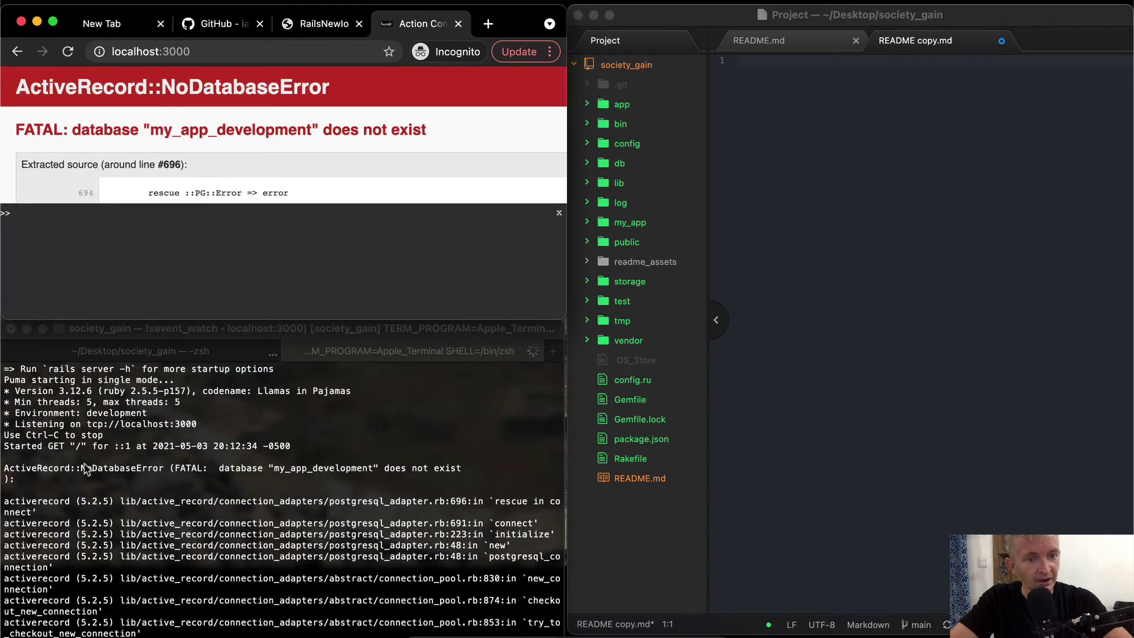
Select the missing database name my_app_development in the server log.
click(86, 470)
drag(6, 468, 374, 467)
double_click(337, 468)
key(super+c)
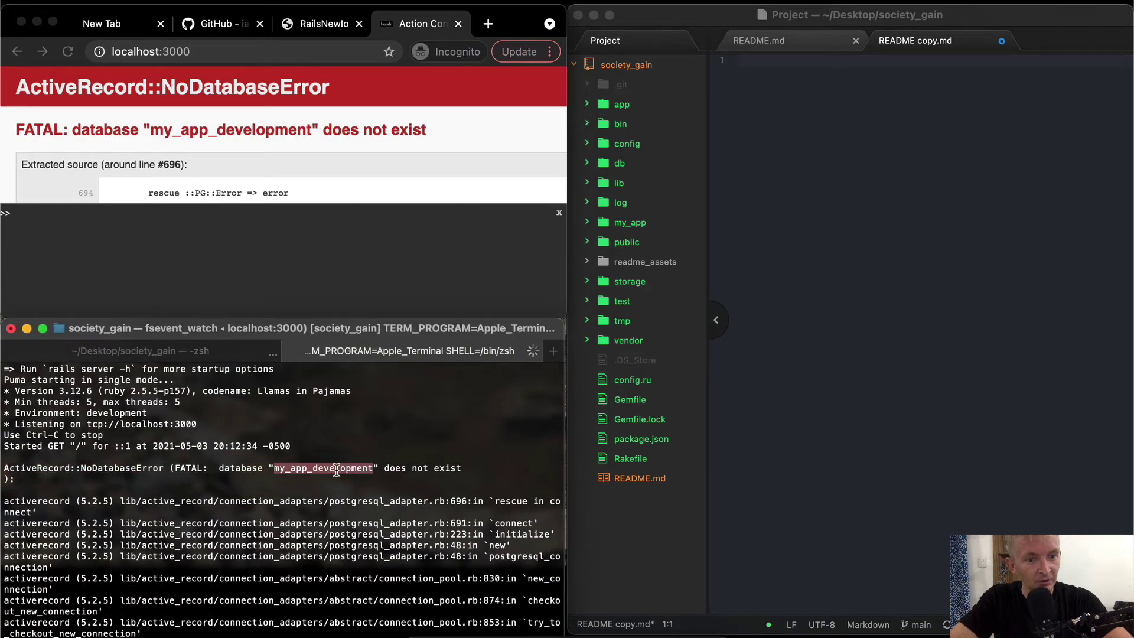
click(893, 362)
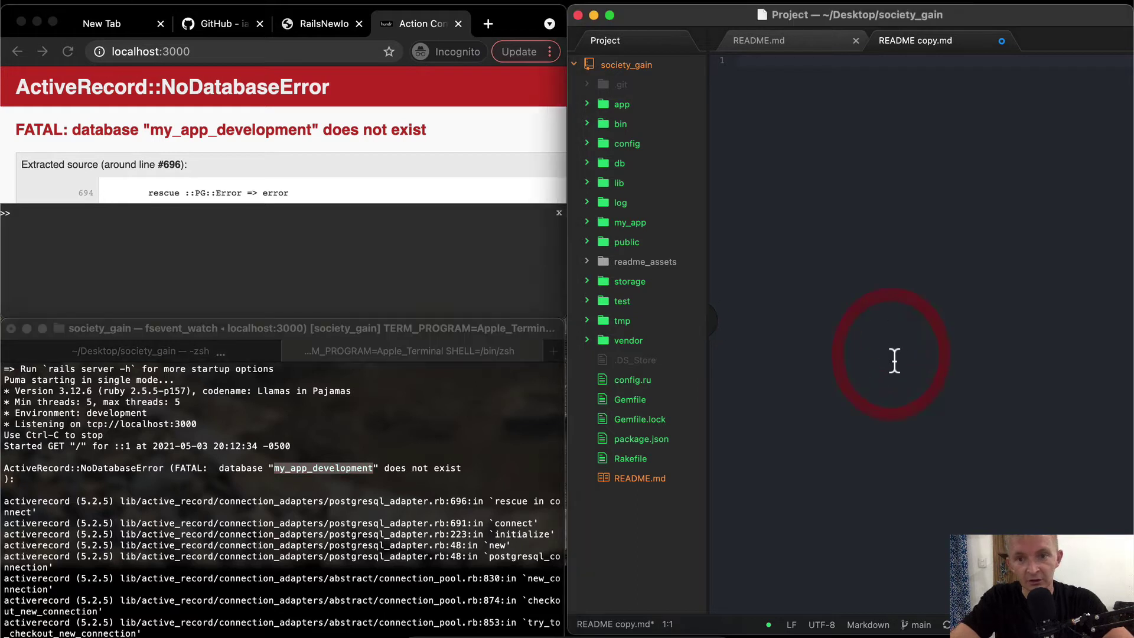
Search the project for my_app_development and open its match in database.yml.
key(super+shift+f)
key(super+v)
key(Return)
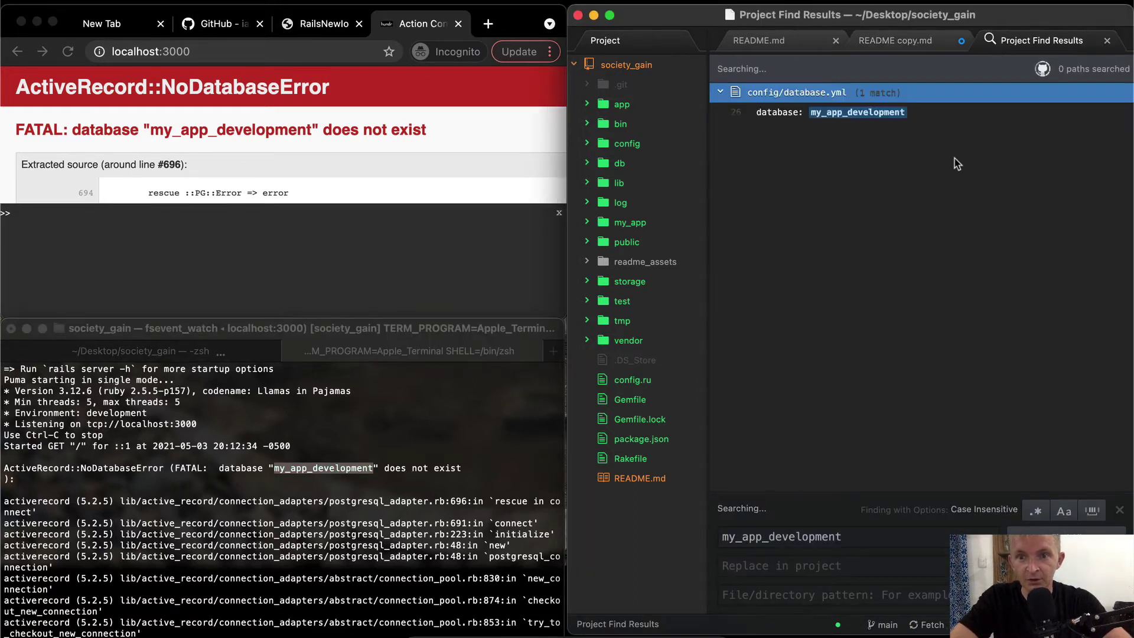
click(827, 148)
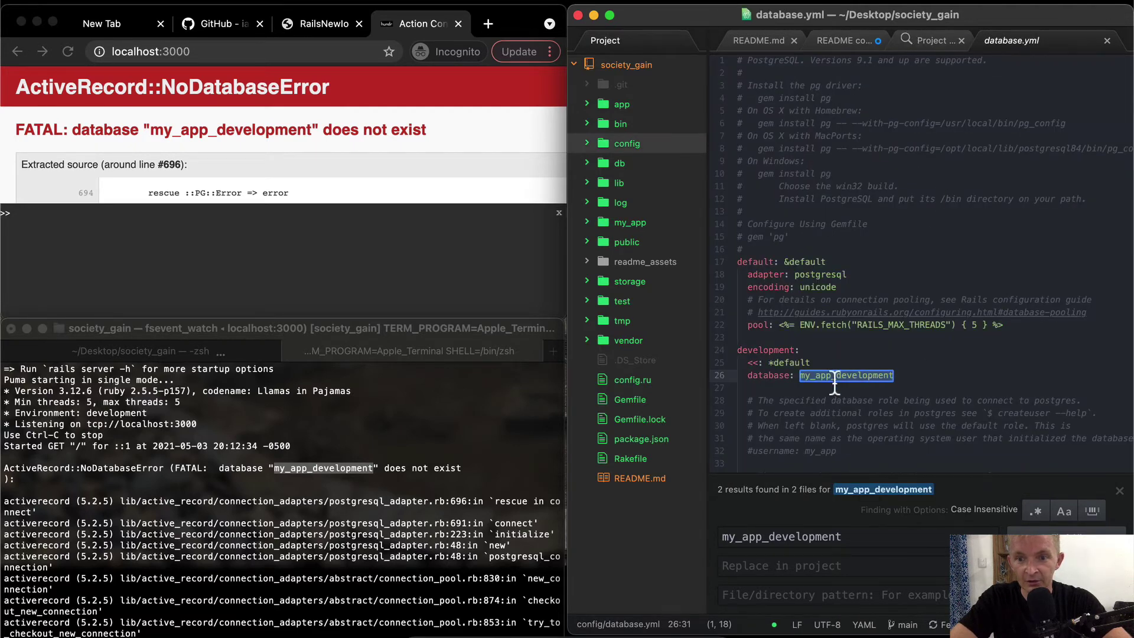
Replace every my_app in the project with society_gain.
click(766, 542)
text(my_app)
key(Return)
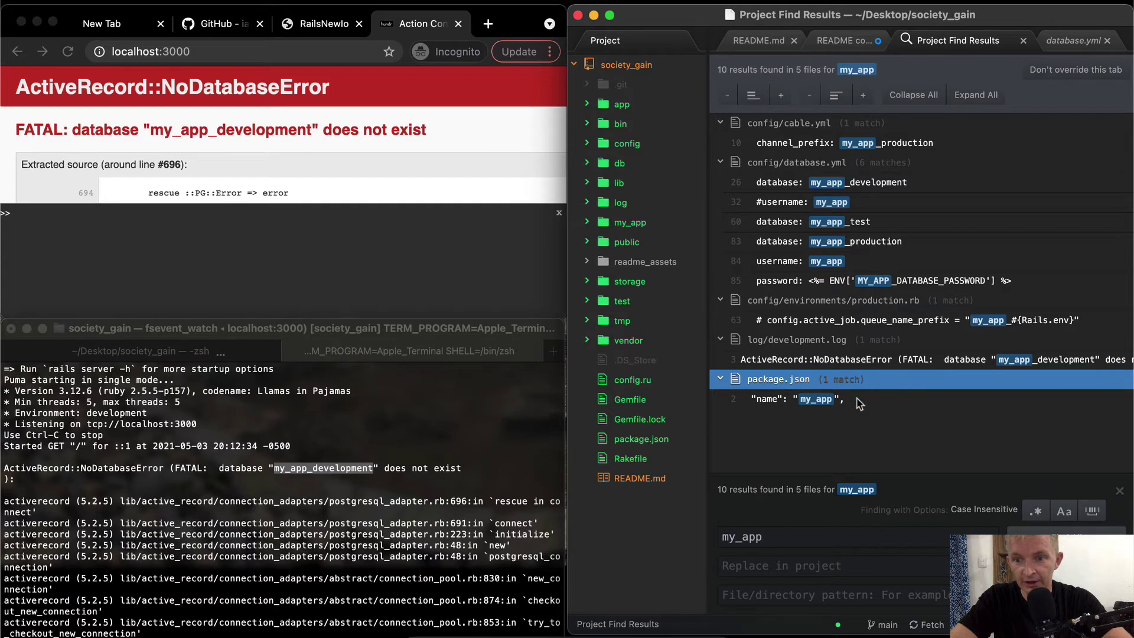
click(863, 565)
text(society_gain)
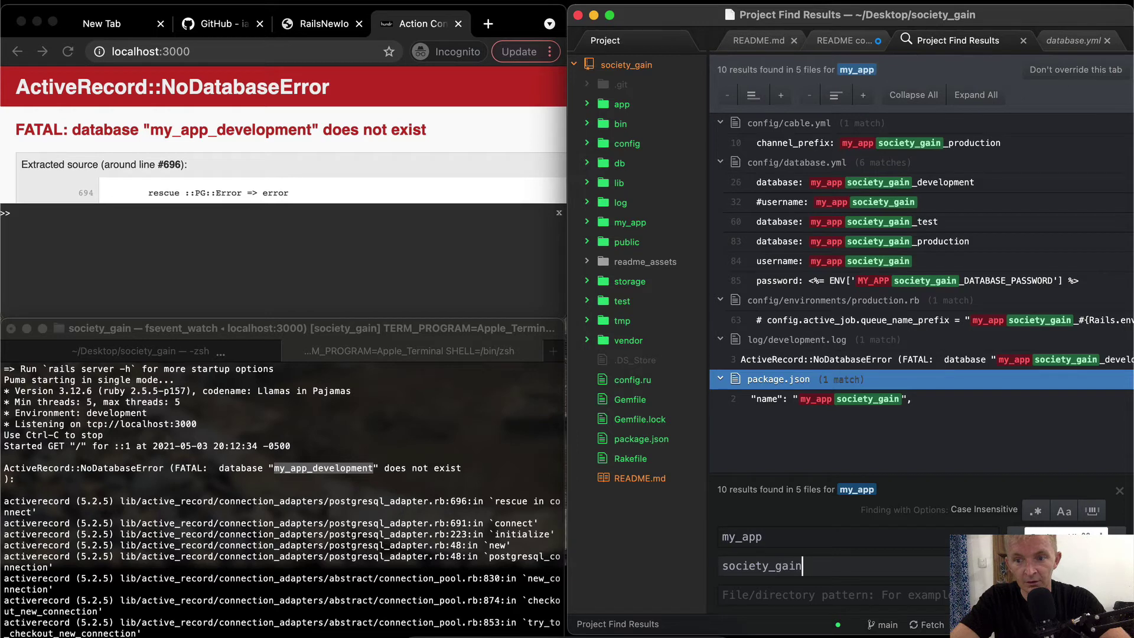
click(1091, 599)
click(893, 391)
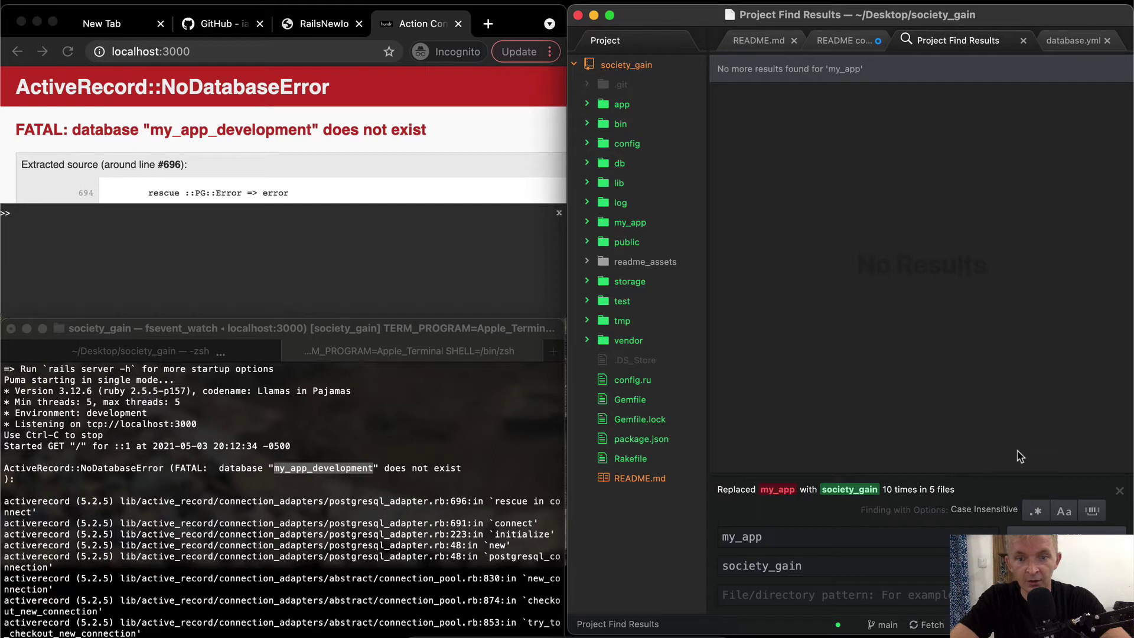
Close the Project Find Results tab and return to Atom.
click(1023, 41)
click(226, 153)
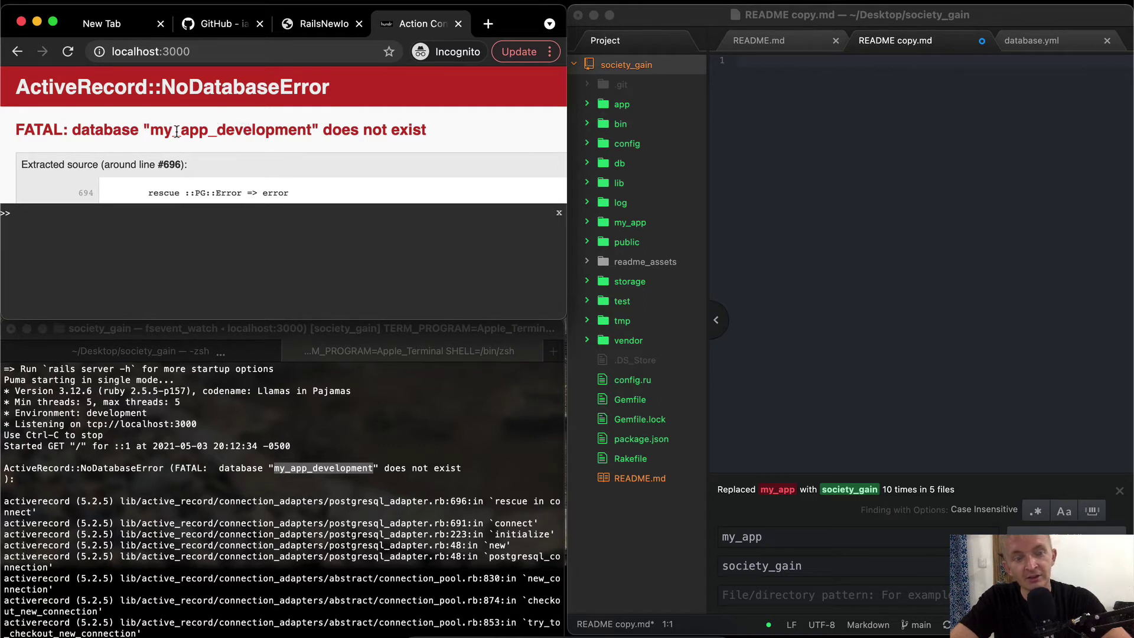
click(915, 278)
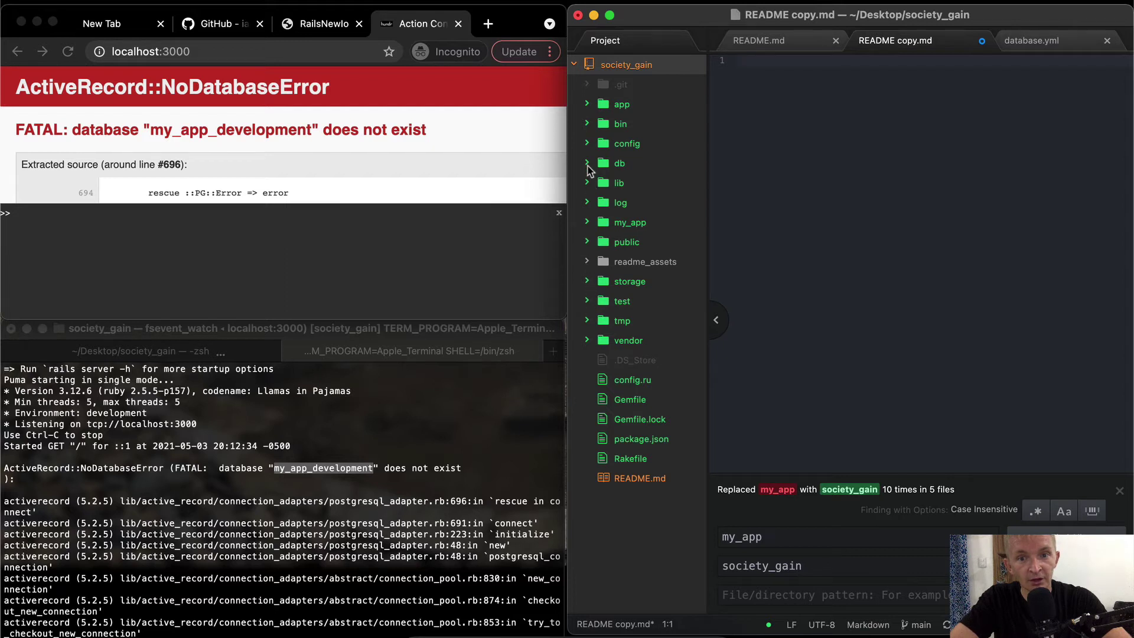
Browse the lib folder, then expand bin and open the setup script.
click(586, 186)
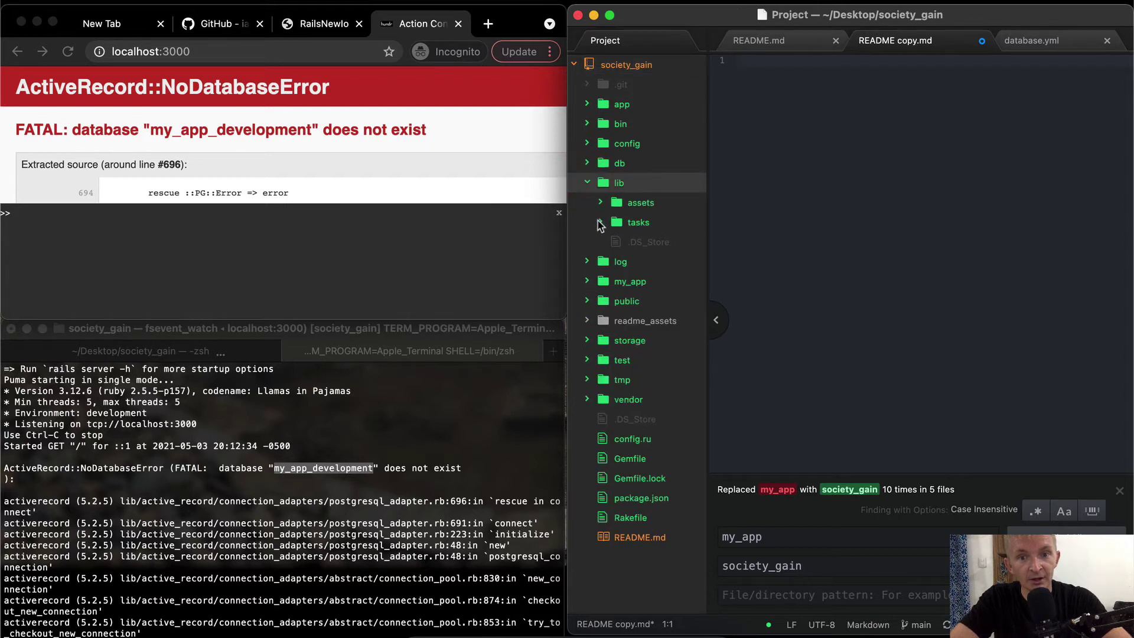
click(602, 222)
click(601, 203)
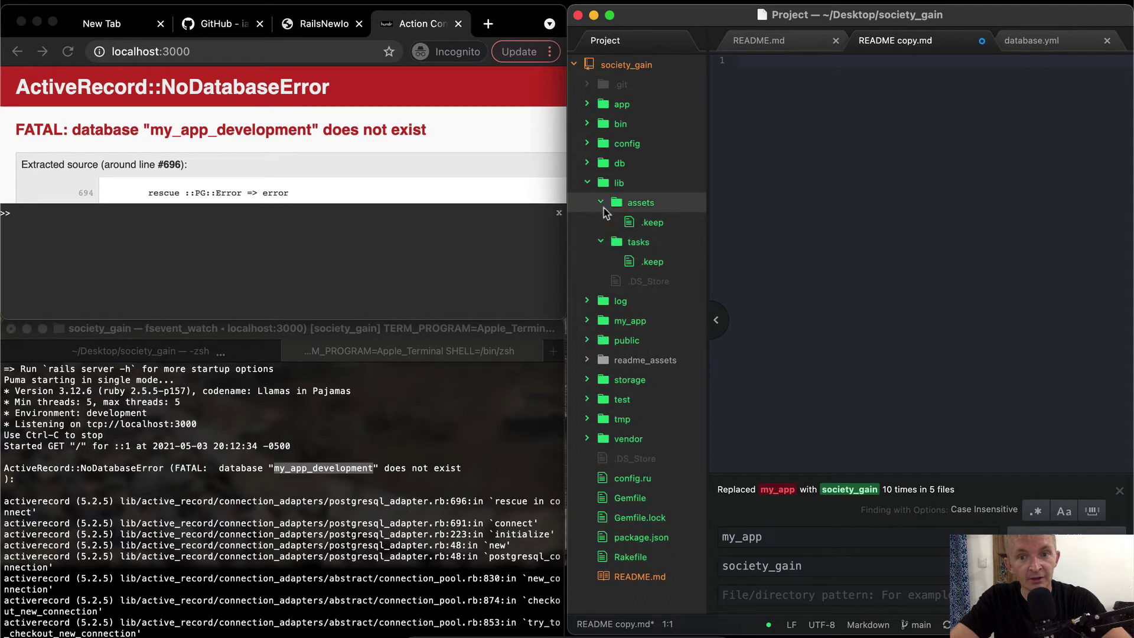
click(600, 203)
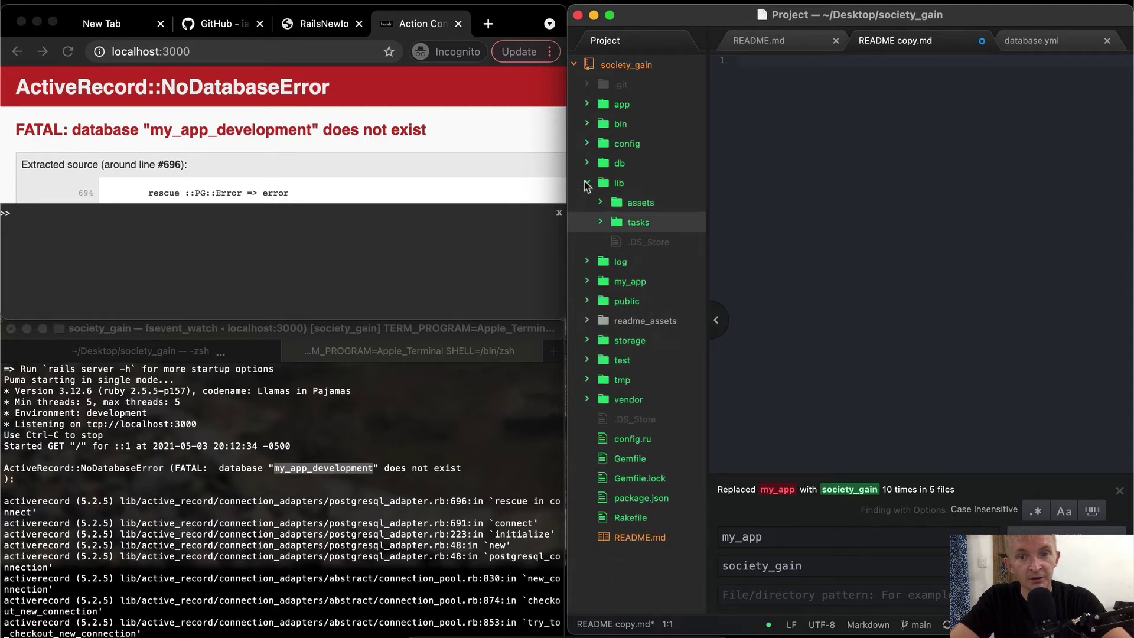
click(588, 182)
click(588, 124)
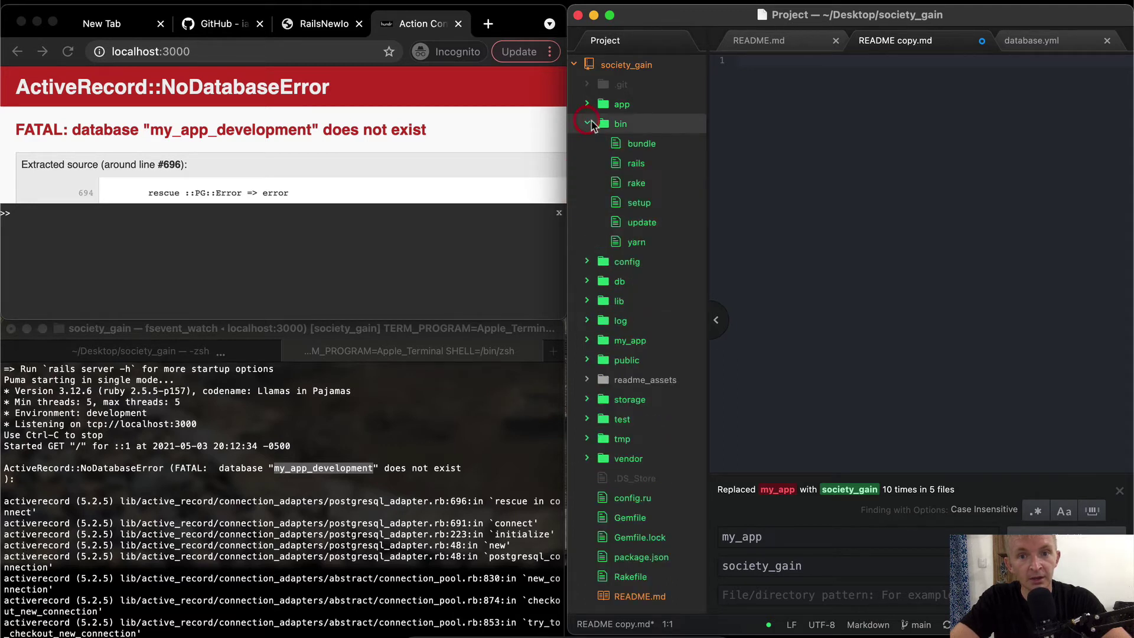
click(657, 204)
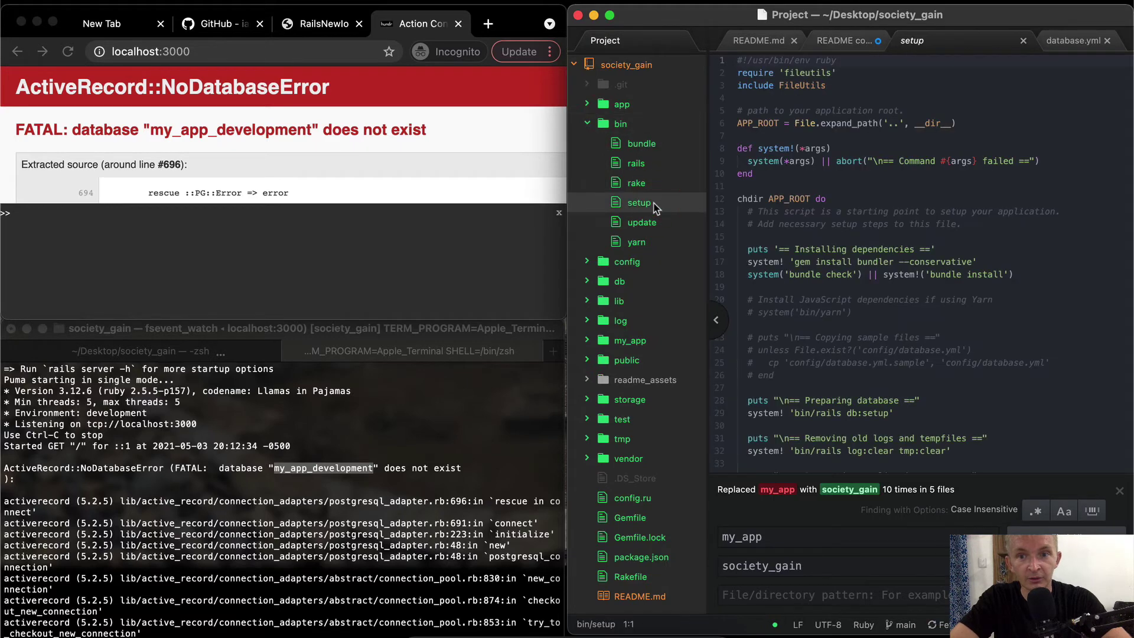
scroll(833, 226, down, 2)
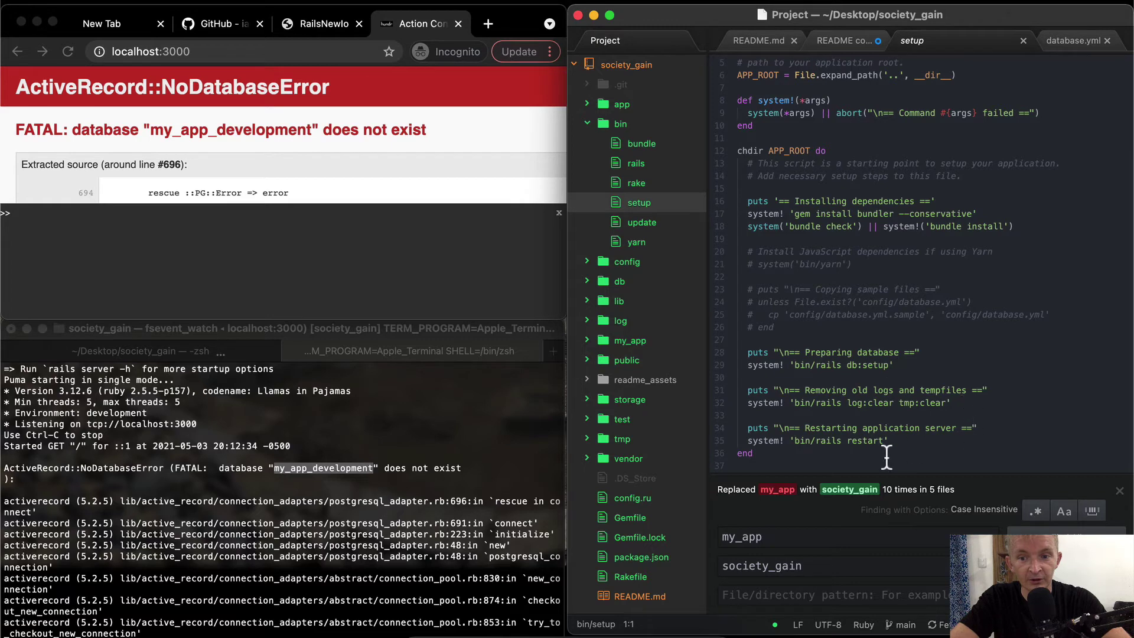
Run bin/setup in the Terminal shell tab.
click(381, 474)
key(ctrl+Tab)
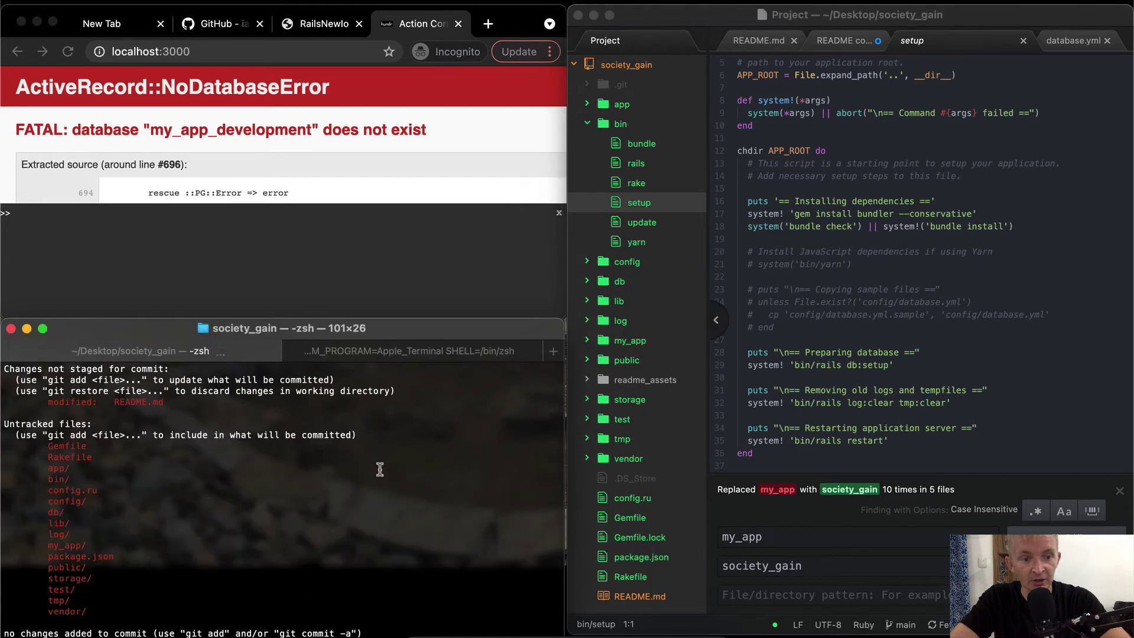
key(ctrl+Tab)
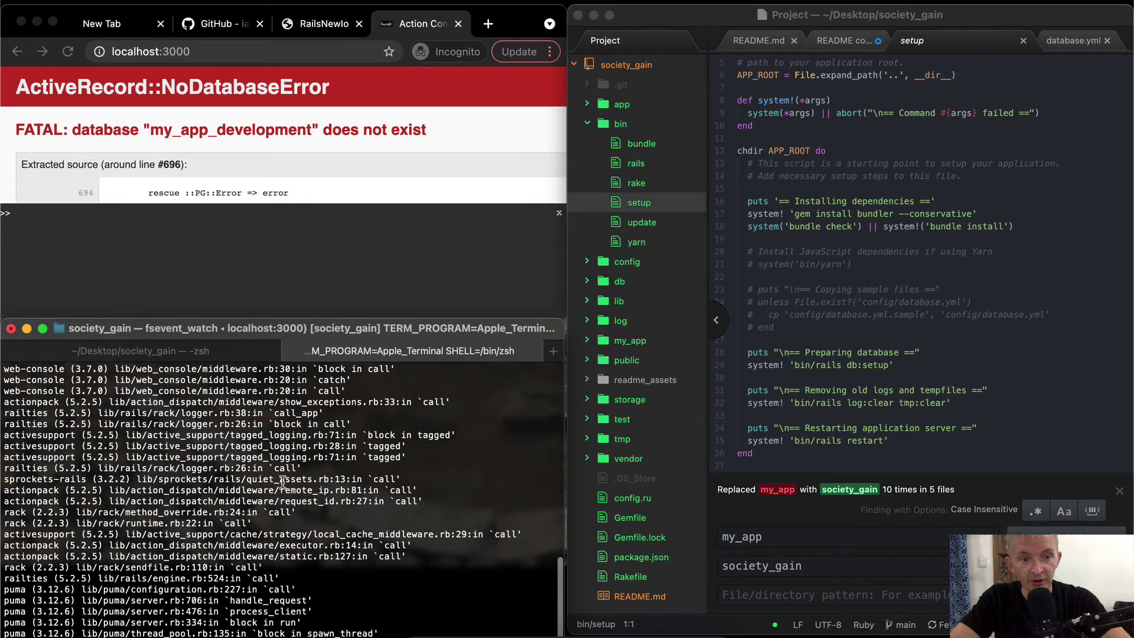
key(ctrl+Tab)
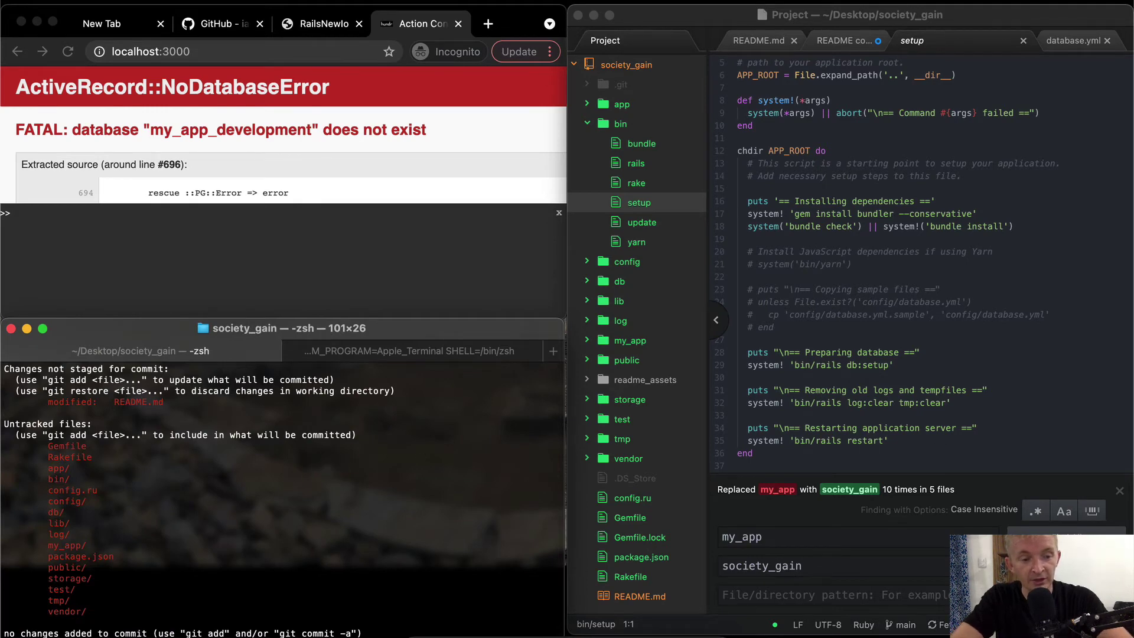
text(bin/setup)
key(Return)
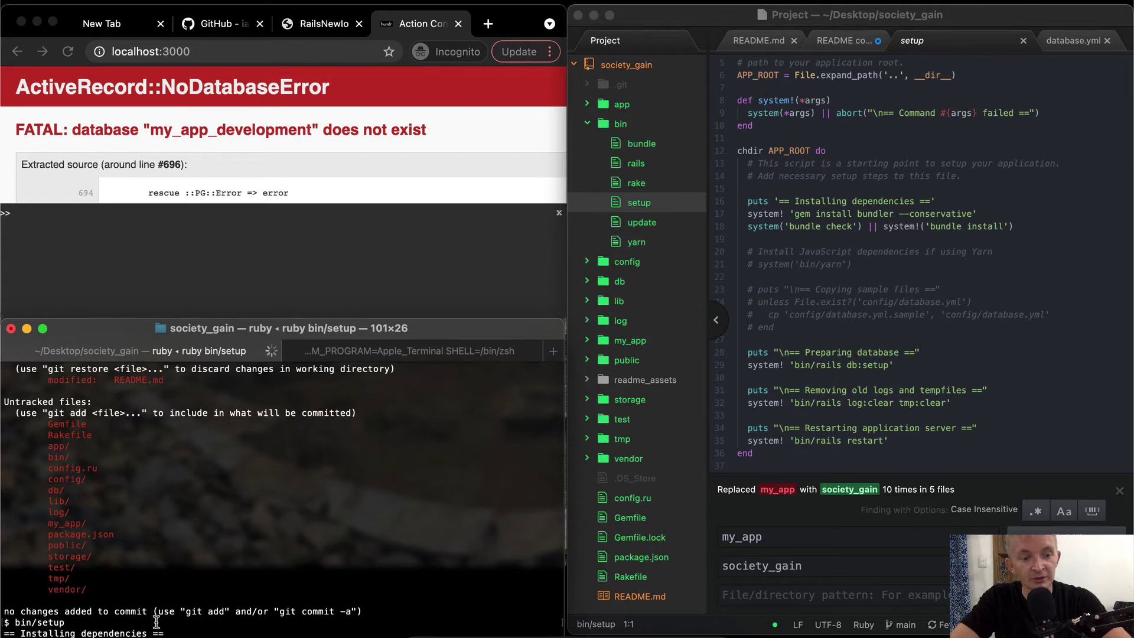
Compare the bin/setup output with the setup script in Atom.
click(957, 304)
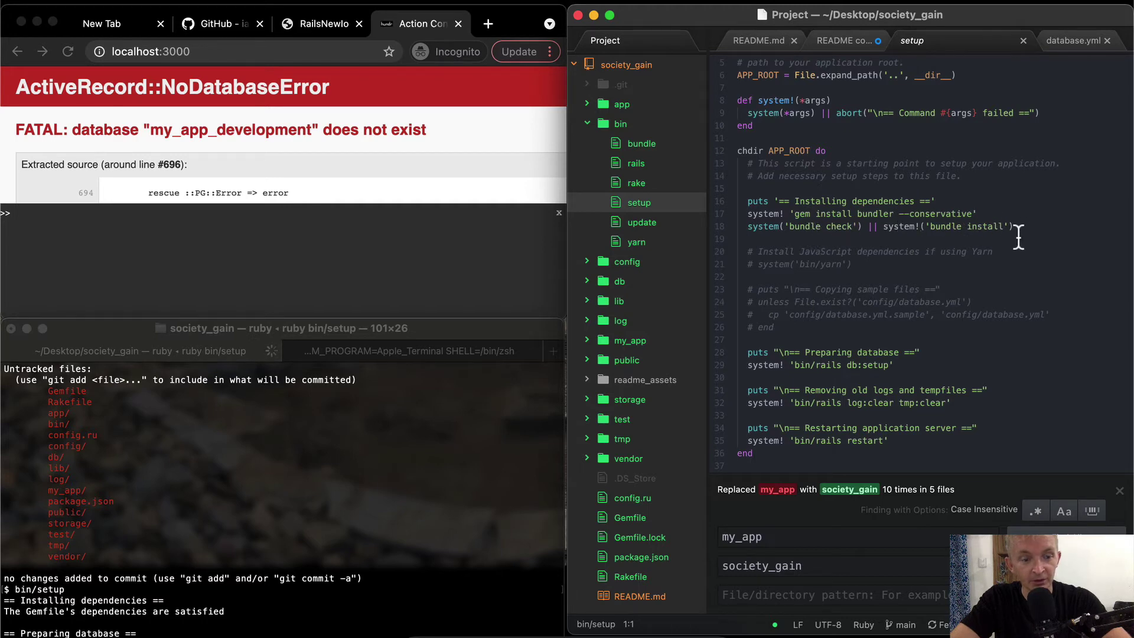
click(263, 602)
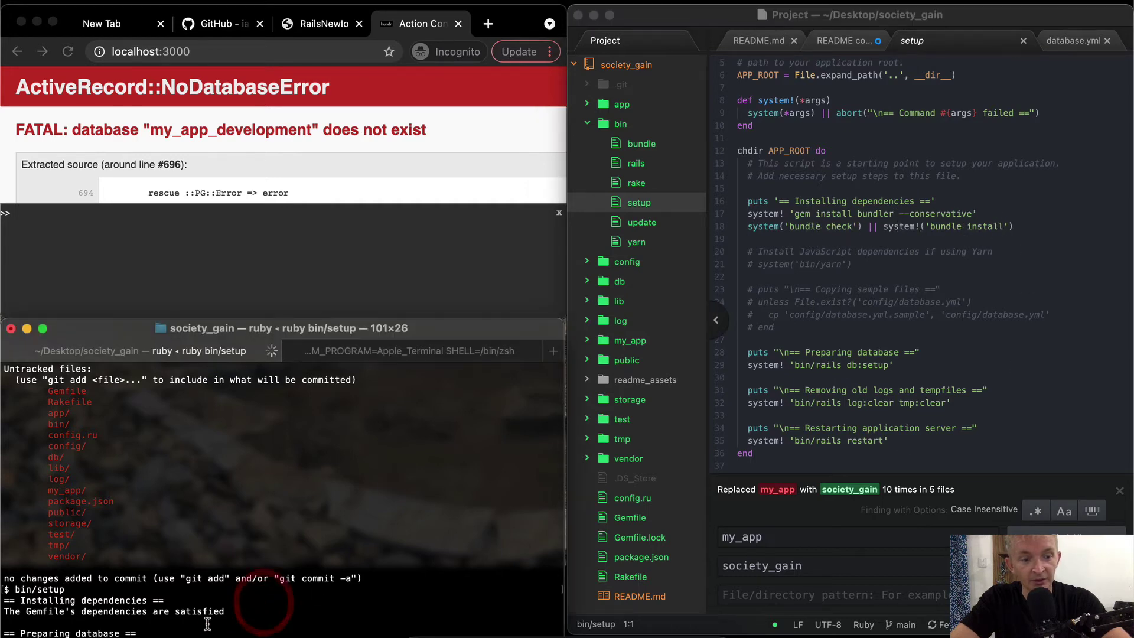
click(790, 442)
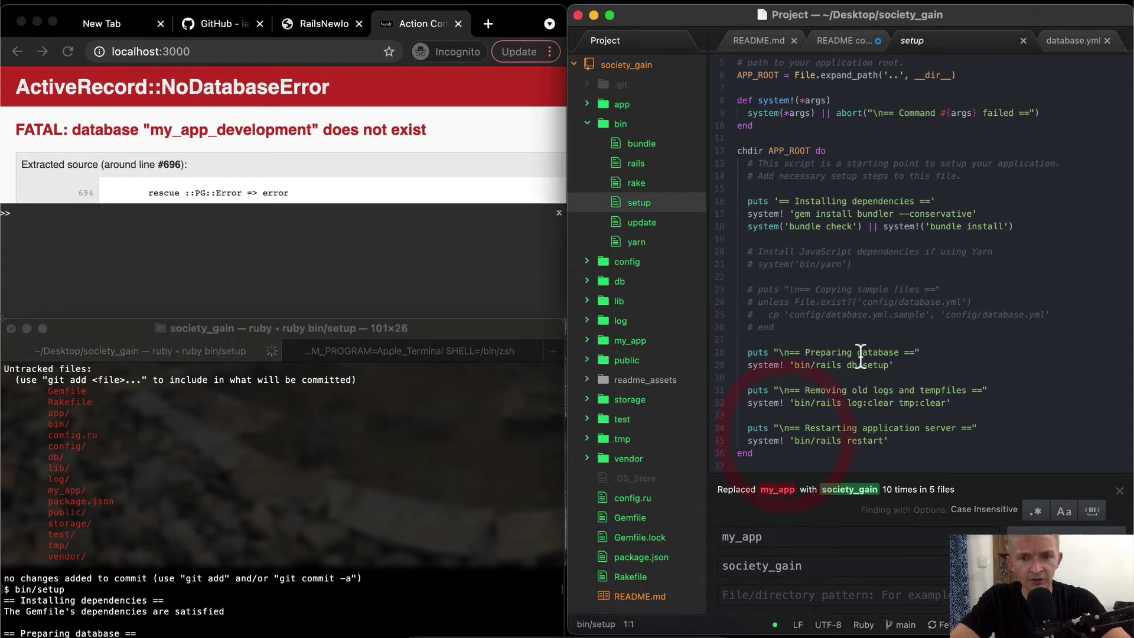
click(805, 328)
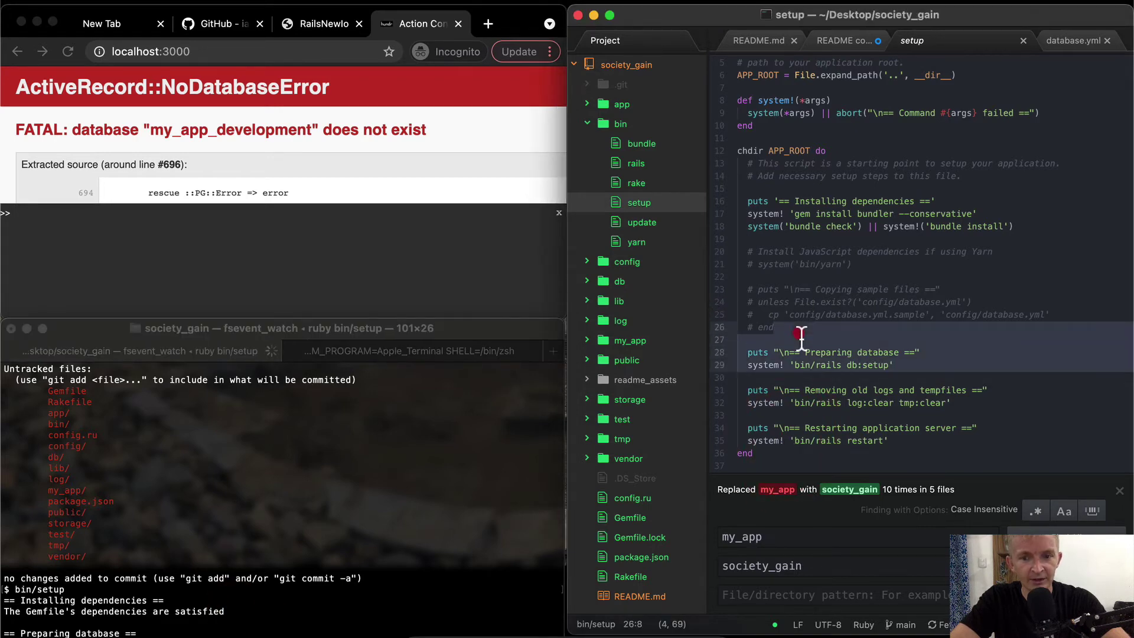
click(280, 497)
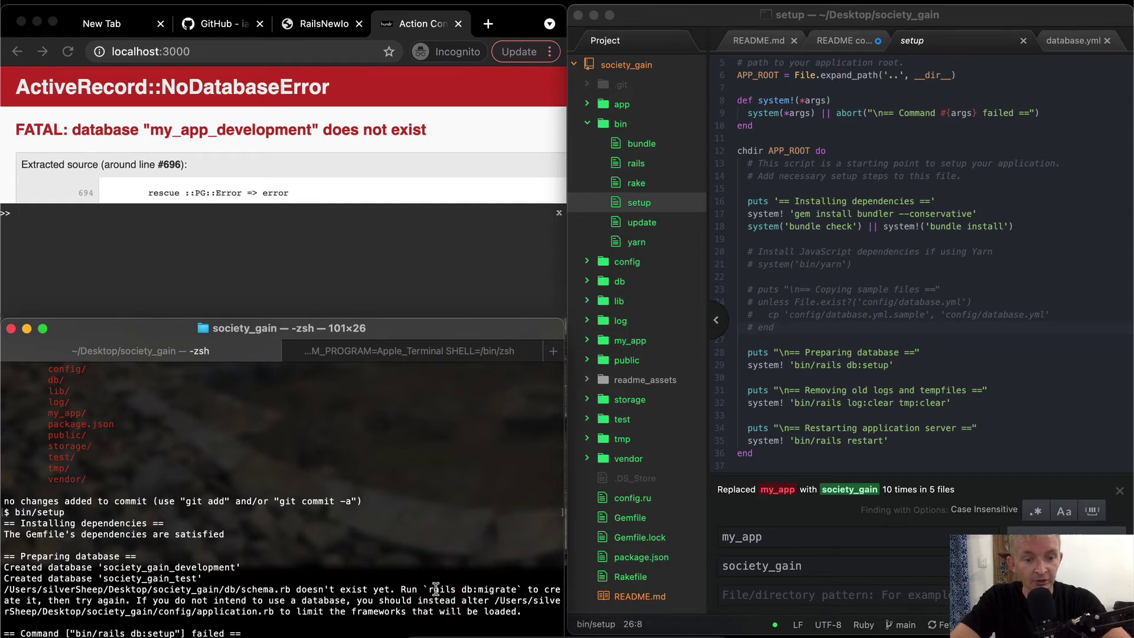
drag(372, 327, 372, 309)
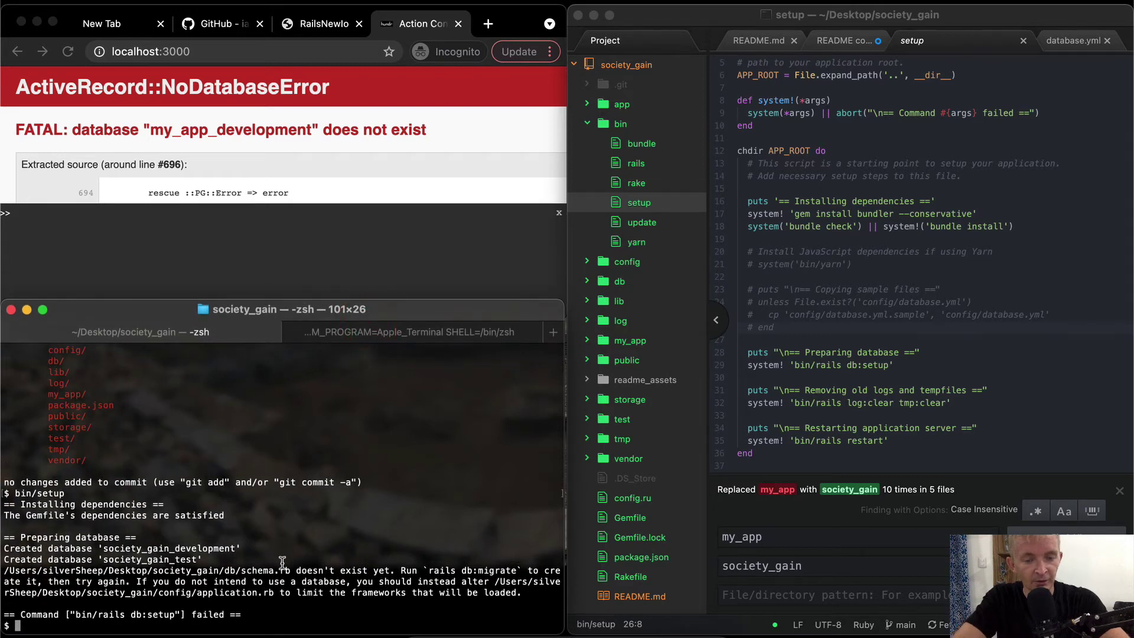
text(rails db:migrate)
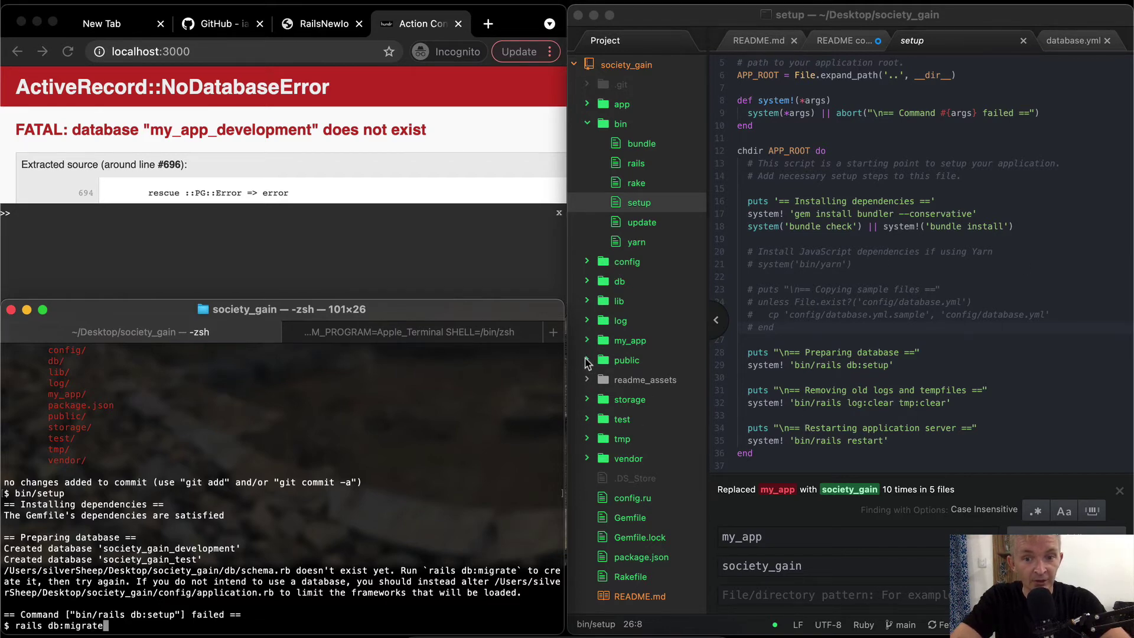
Check the db folder, then run rails db:migrate.
click(587, 282)
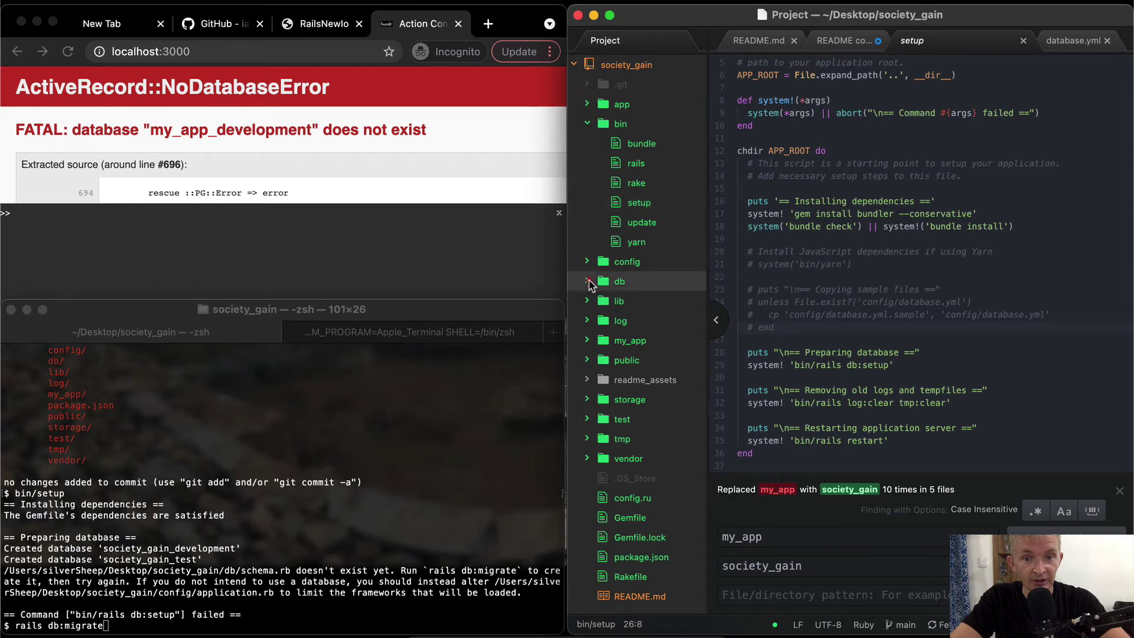
click(332, 491)
key(Return)
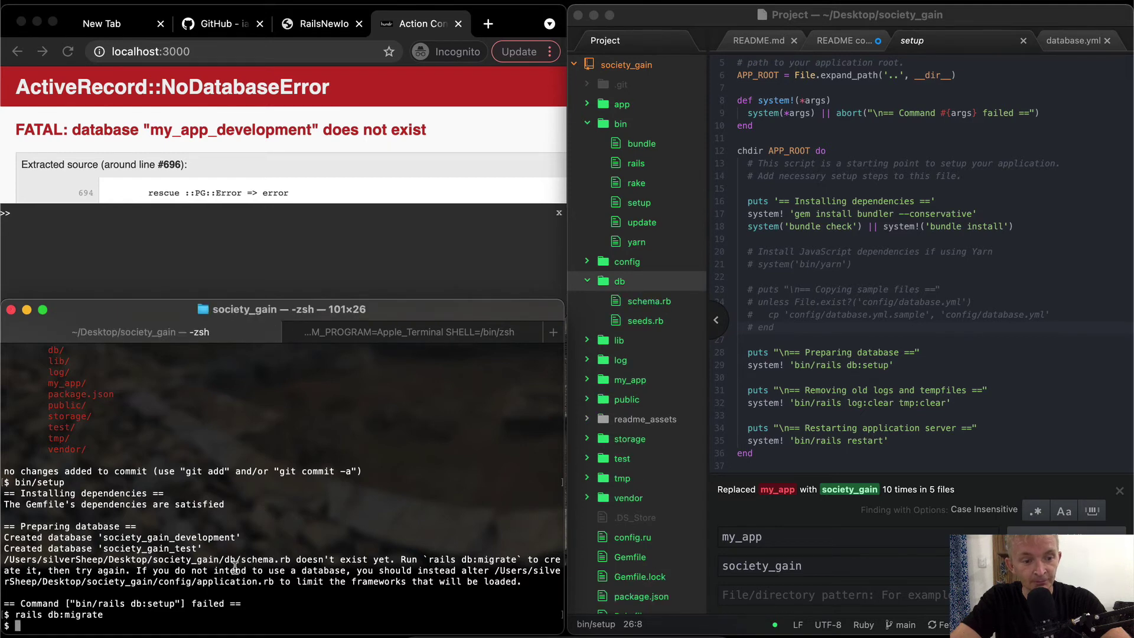
Rerun bin/setup and watch the server tab restart Puma.
key(Up)
key(Up)
key(Return)
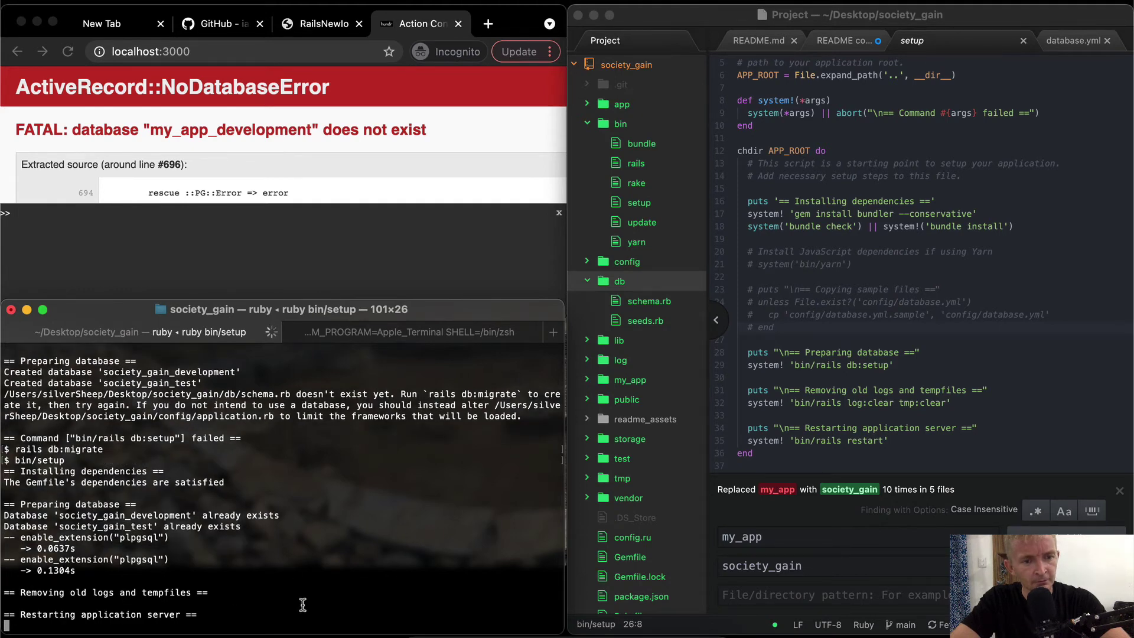
click(344, 332)
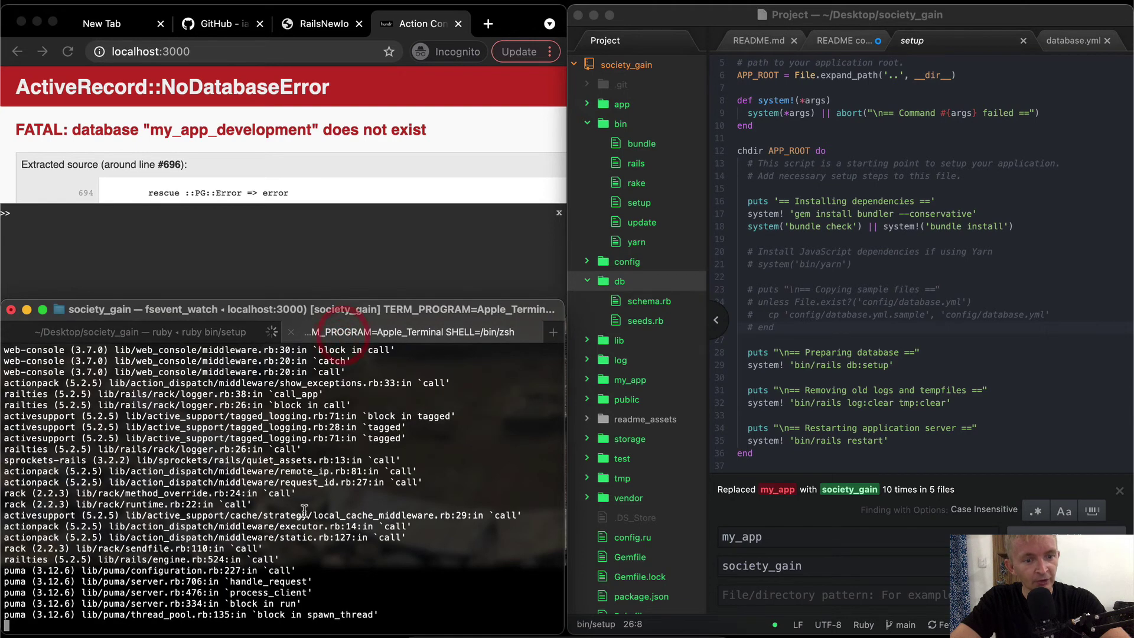
click(168, 332)
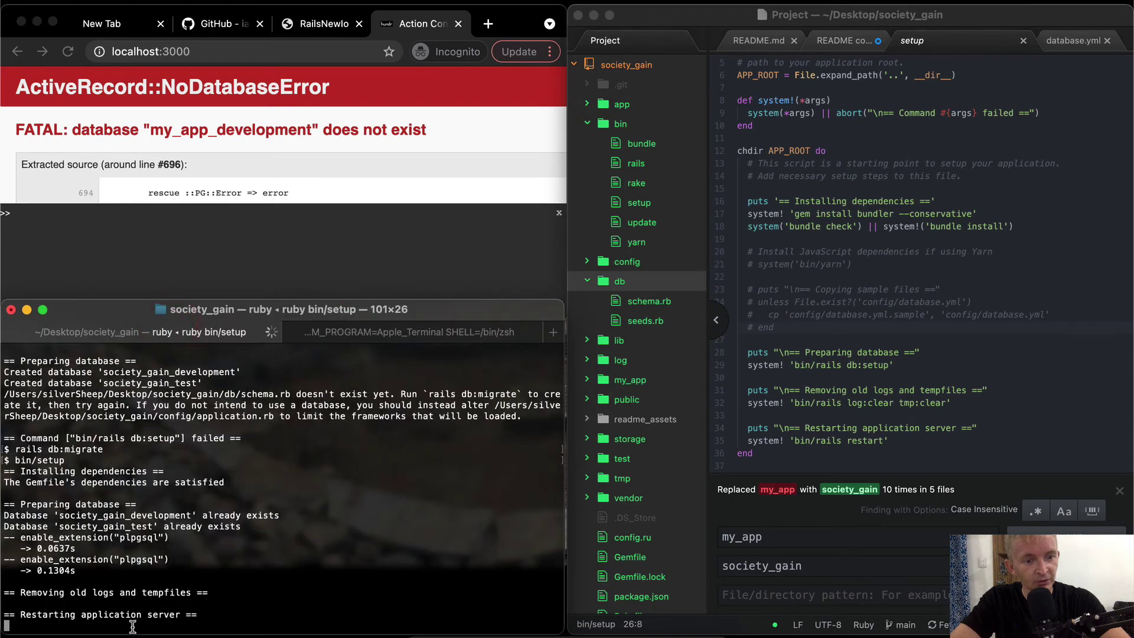
click(383, 336)
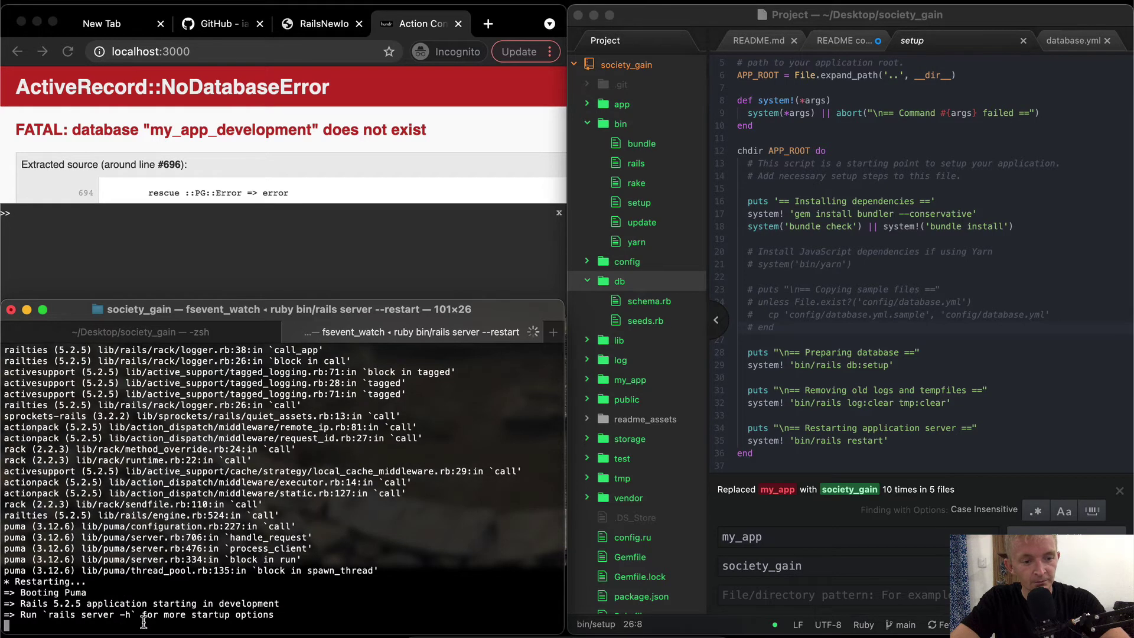
Reload localhost:3000 to show the Rails welcome page, enlarging the Chrome window.
click(312, 129)
key(super+r)
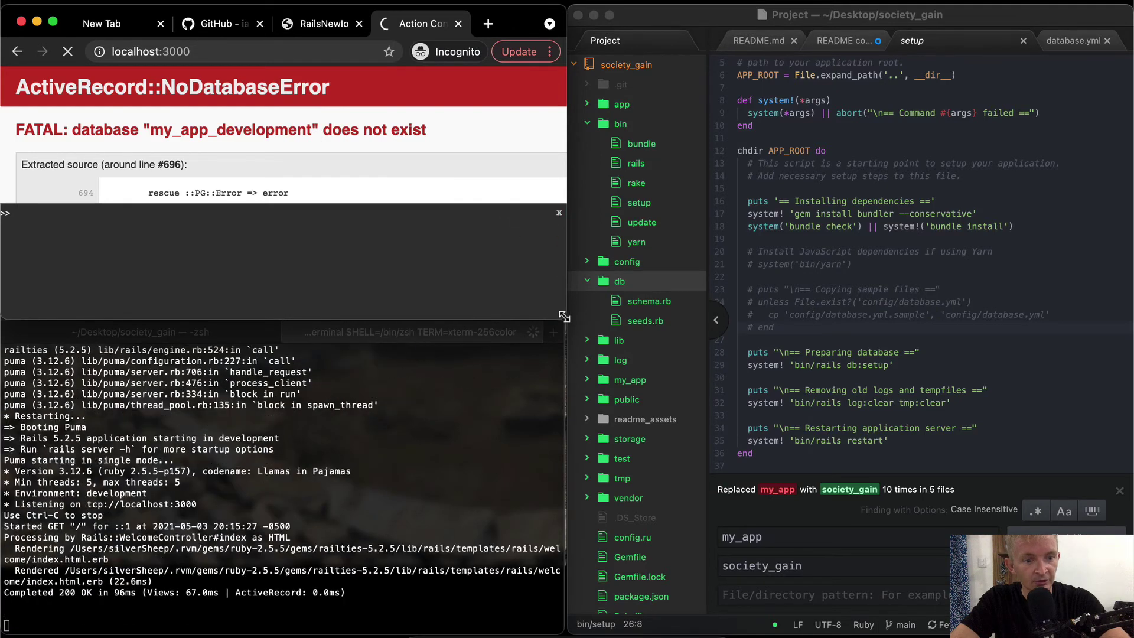
drag(560, 314, 765, 450)
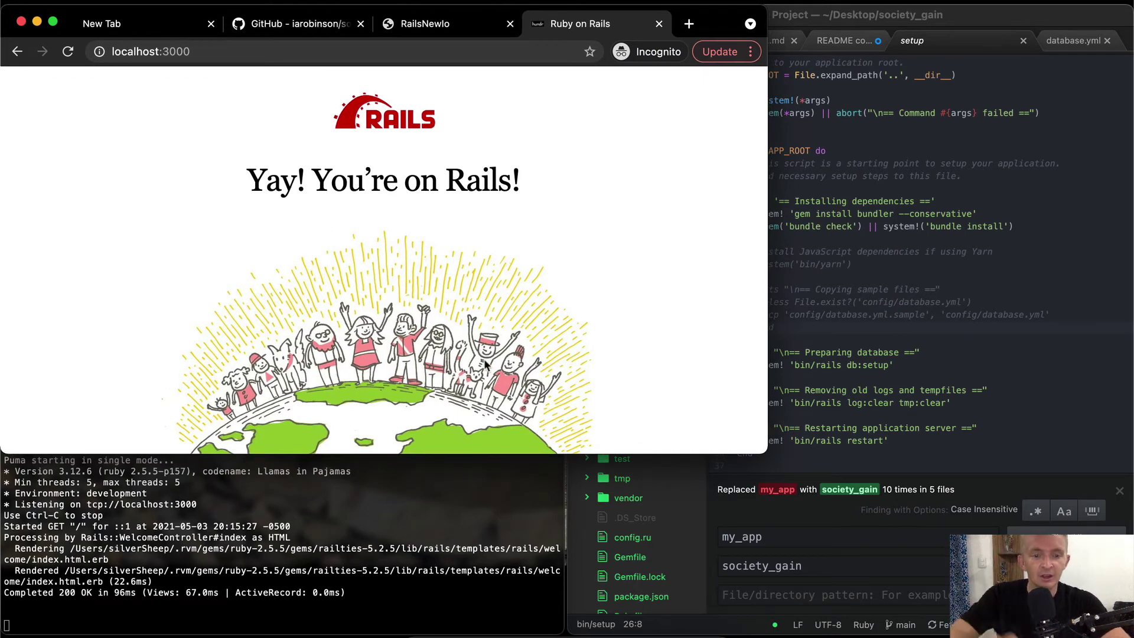
Run pwd in the shell tab to confirm society_gain, then collapse Atom's db folder.
click(497, 522)
key(super+shift+bracketleft)
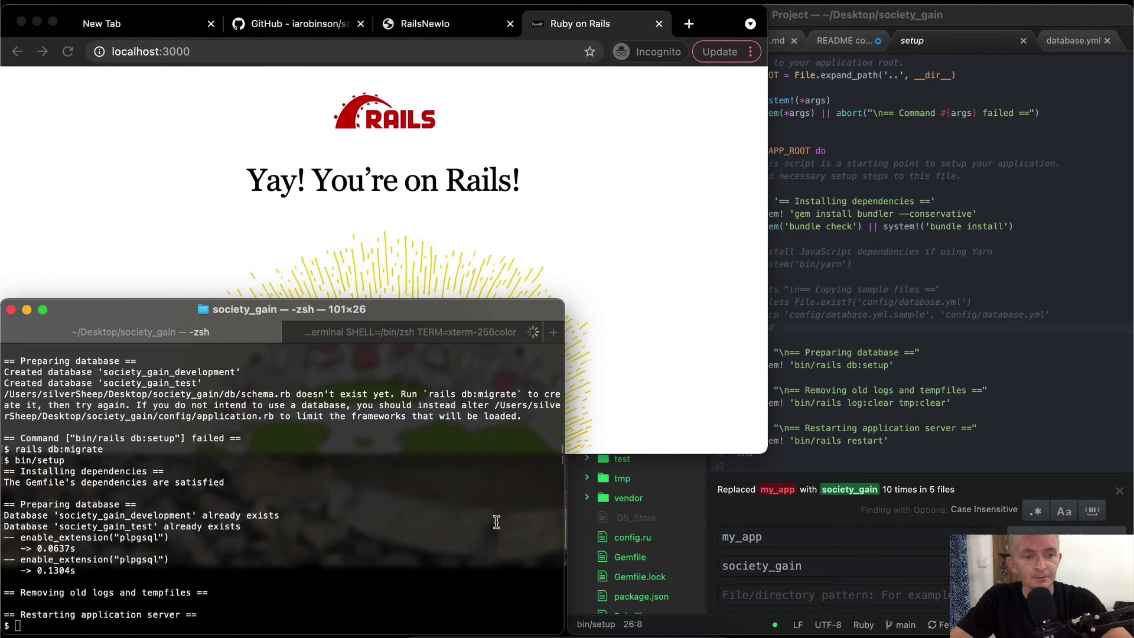
text(pwd)
key(Return)
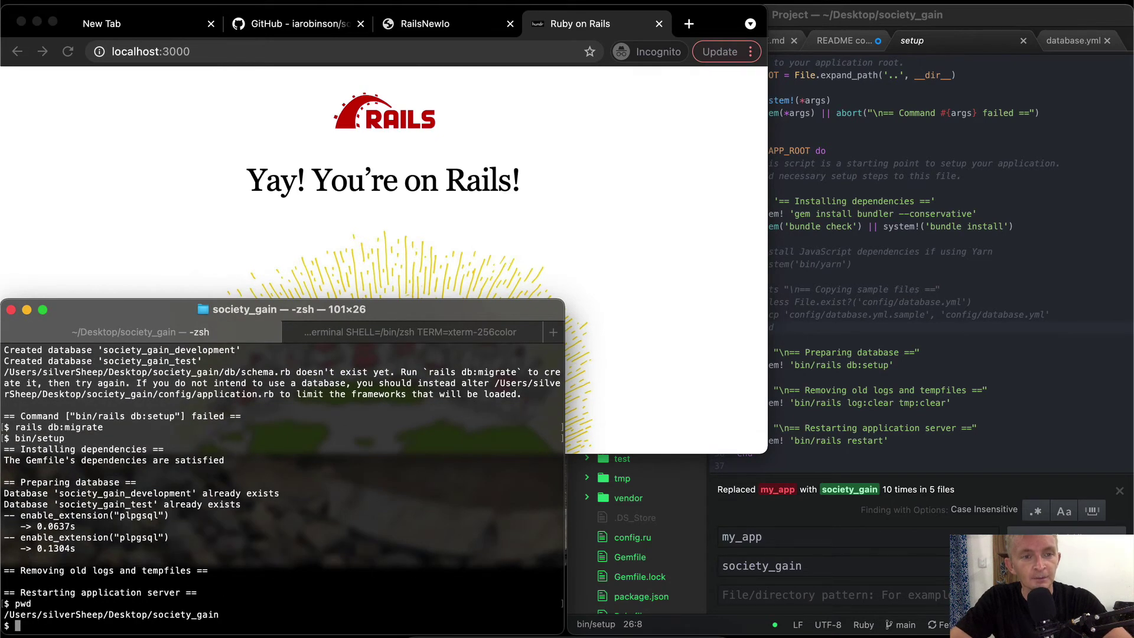
click(1089, 267)
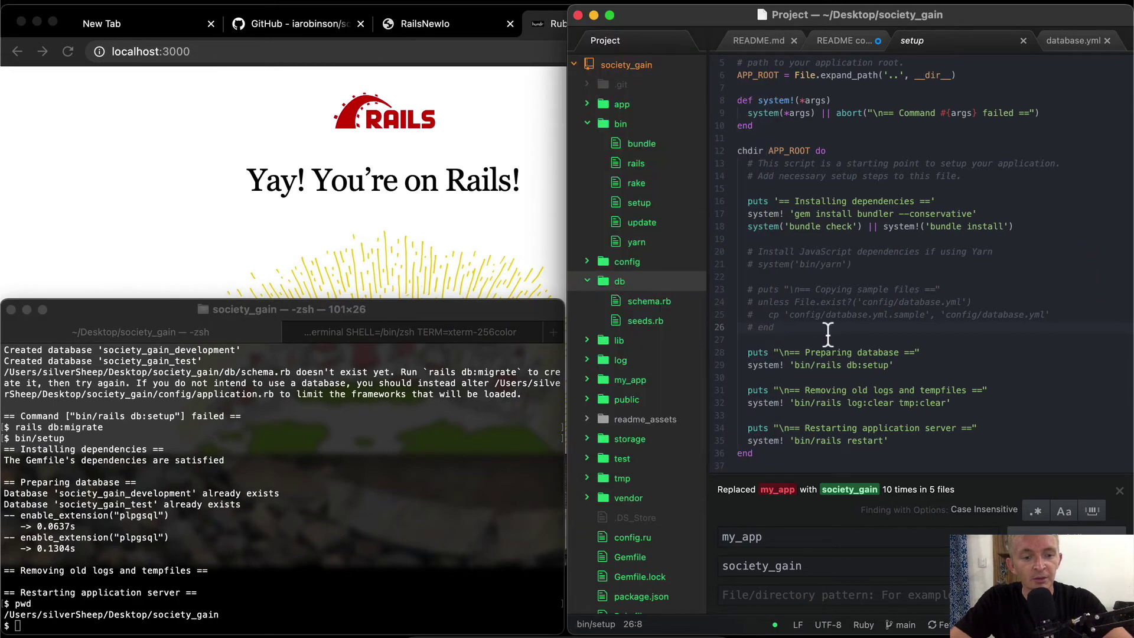
click(238, 510)
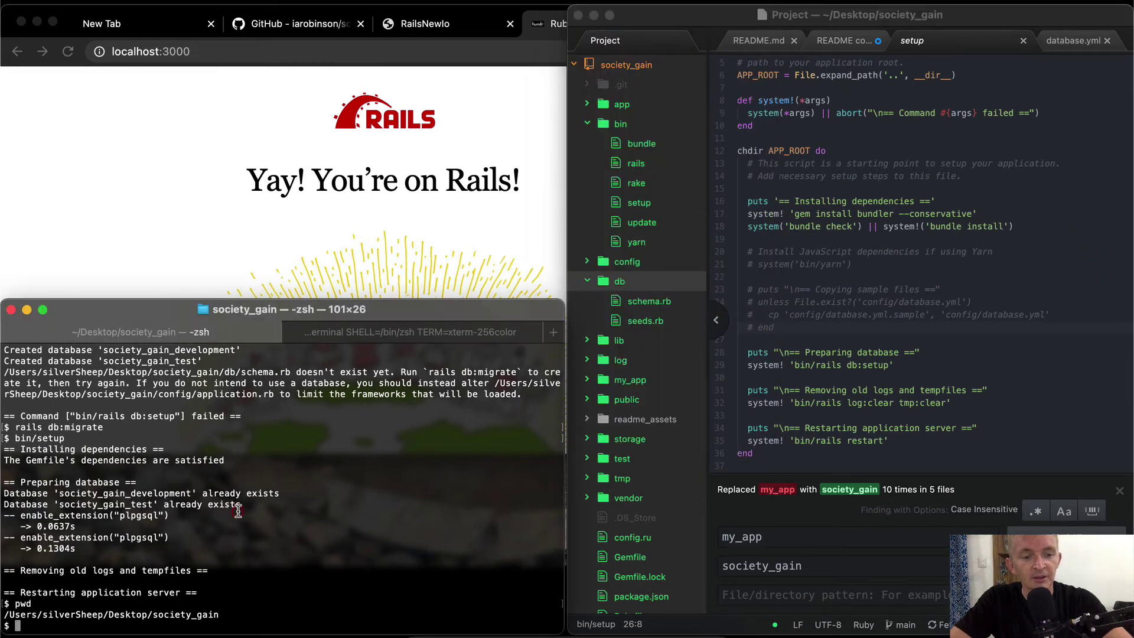
click(1054, 190)
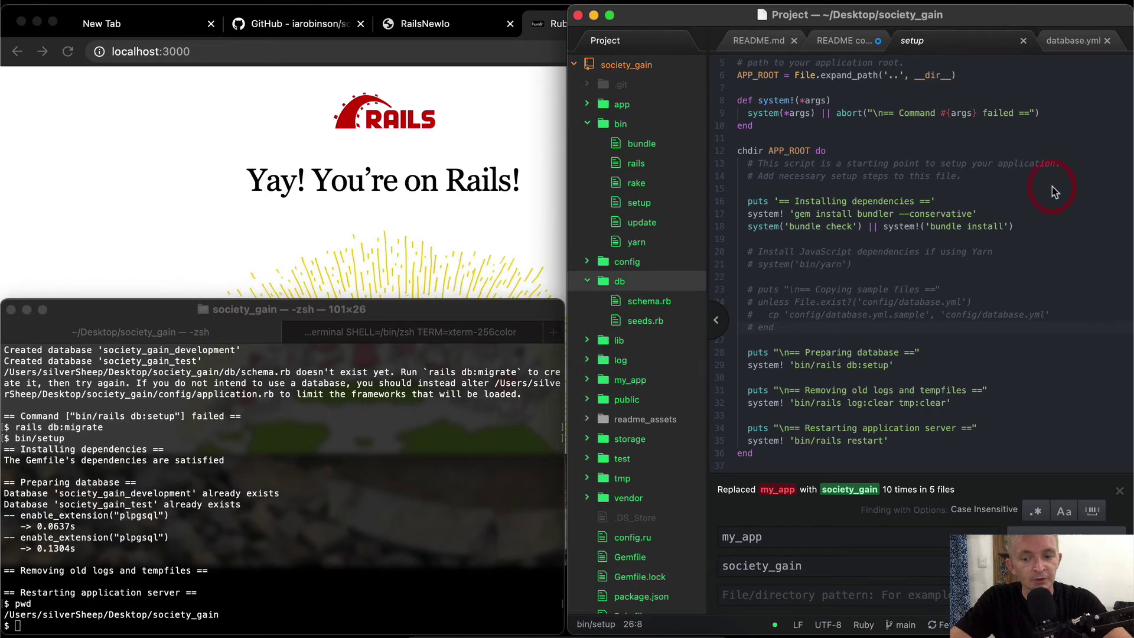
click(587, 282)
Close all open files, discarding the unsaved README copy changes.
click(594, 122)
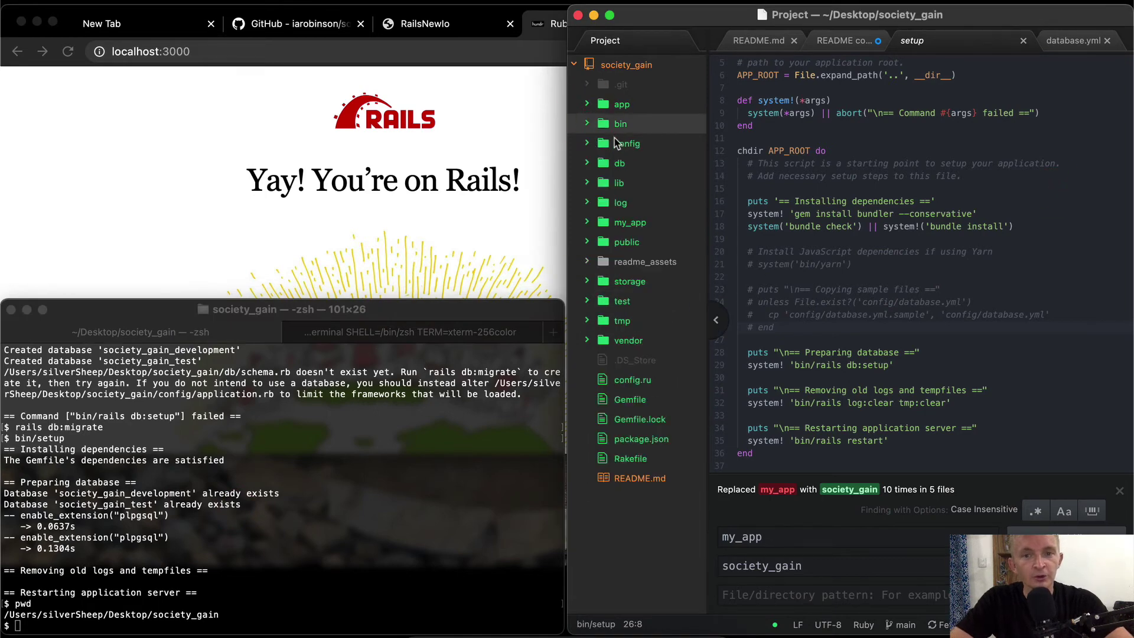
click(975, 240)
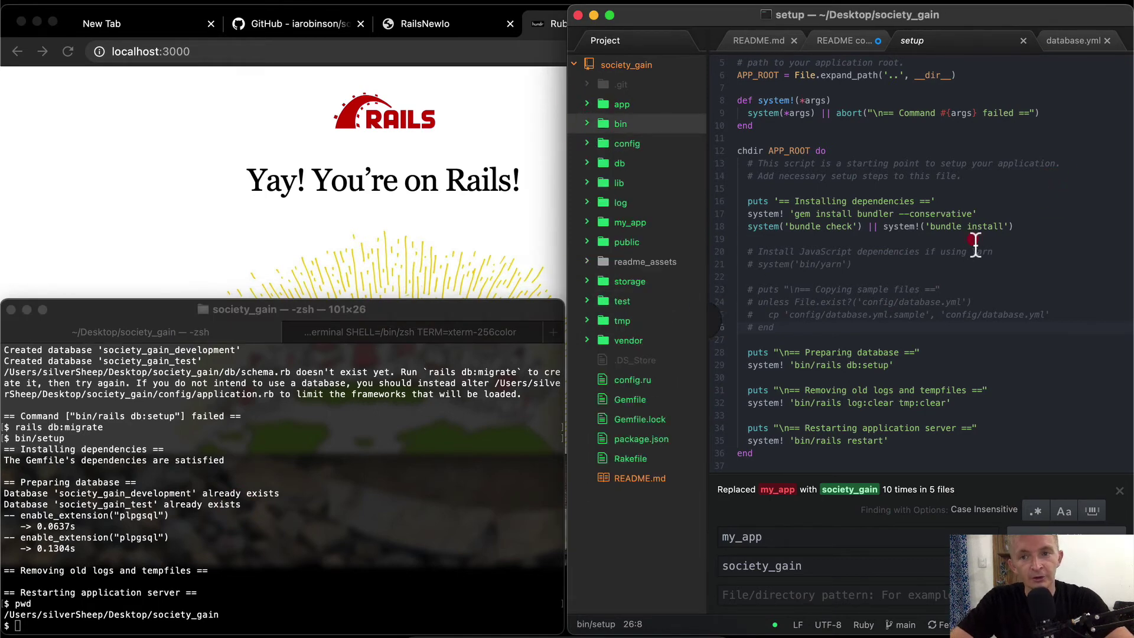
click(877, 40)
click(866, 394)
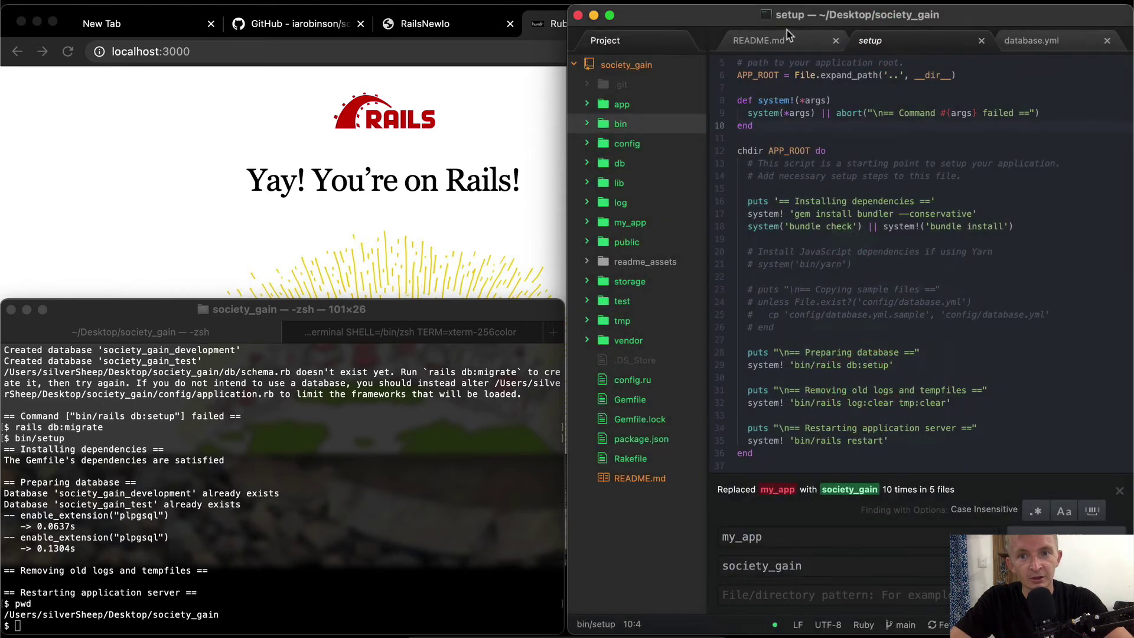
click(838, 43)
click(855, 41)
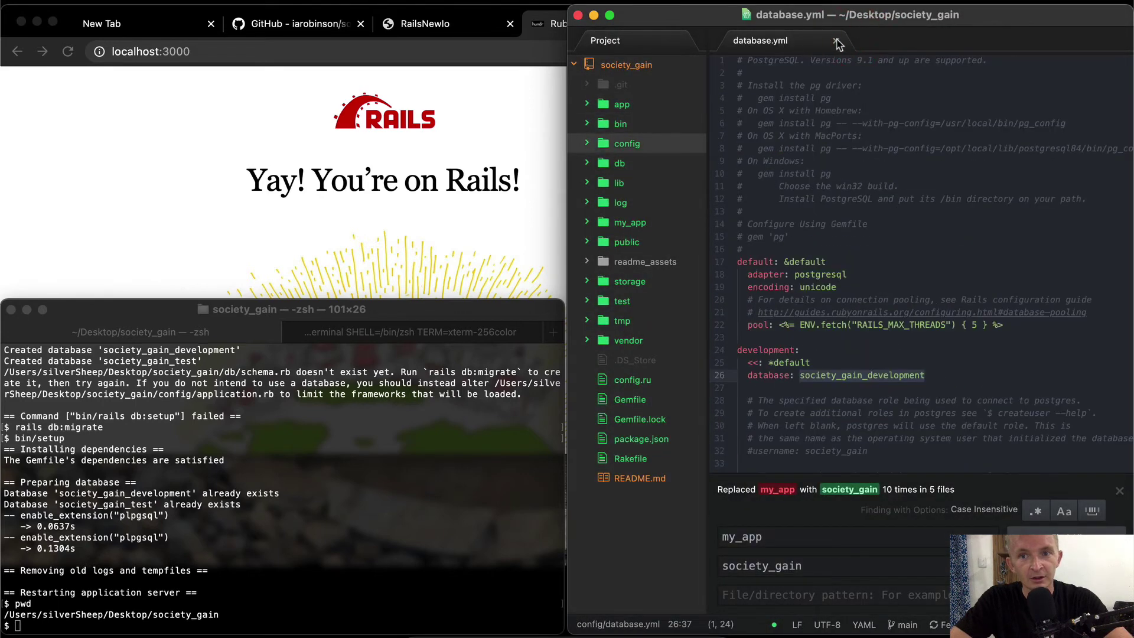
Open routes.rb and add get 'home' to: "pages#home" inside the routes block.
key(super+t)
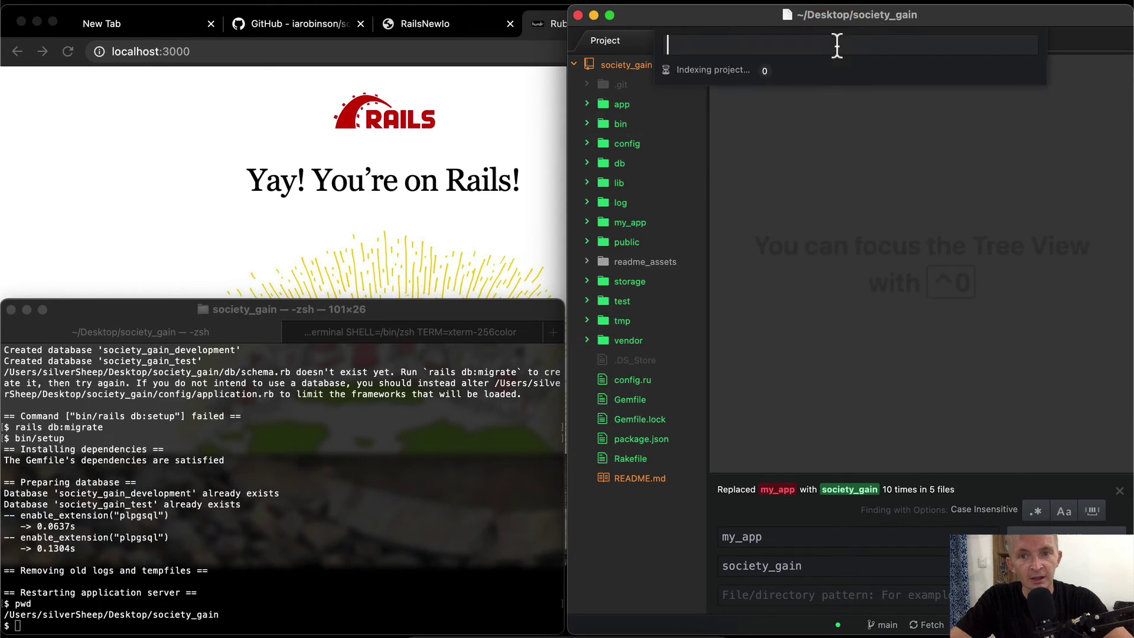
text(rout)
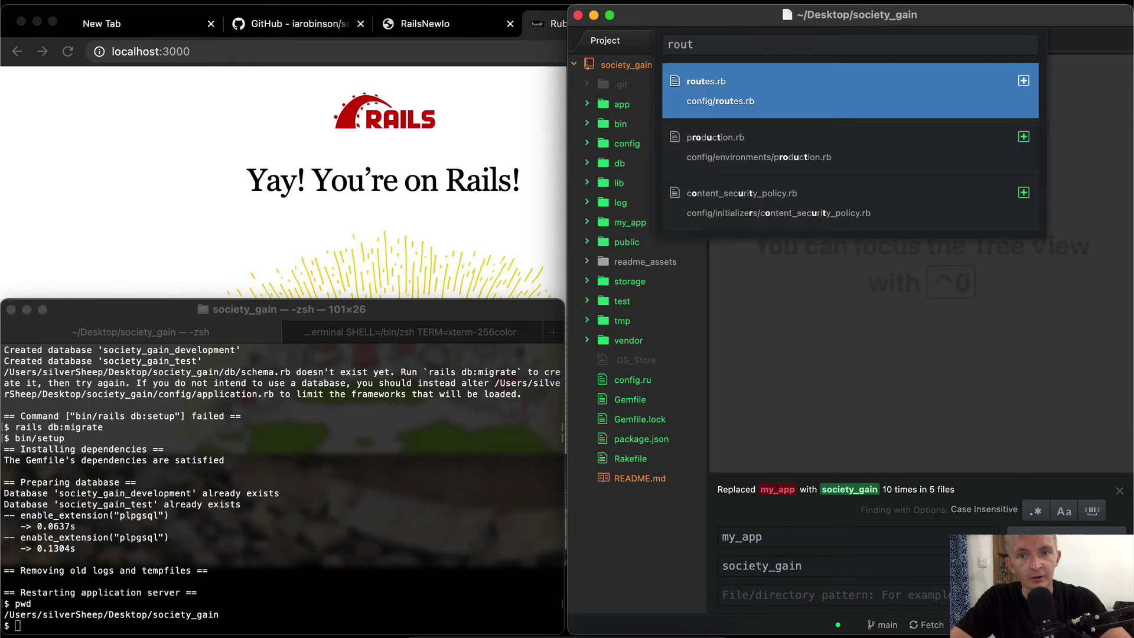
key(Return)
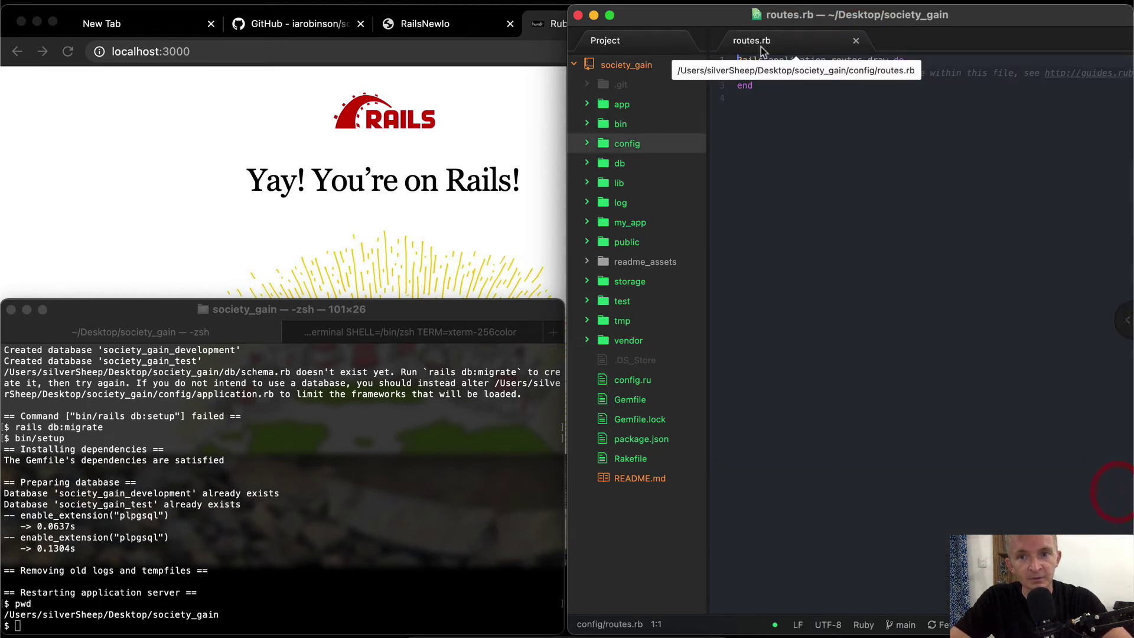
click(743, 86)
key(Return)
key(Return)
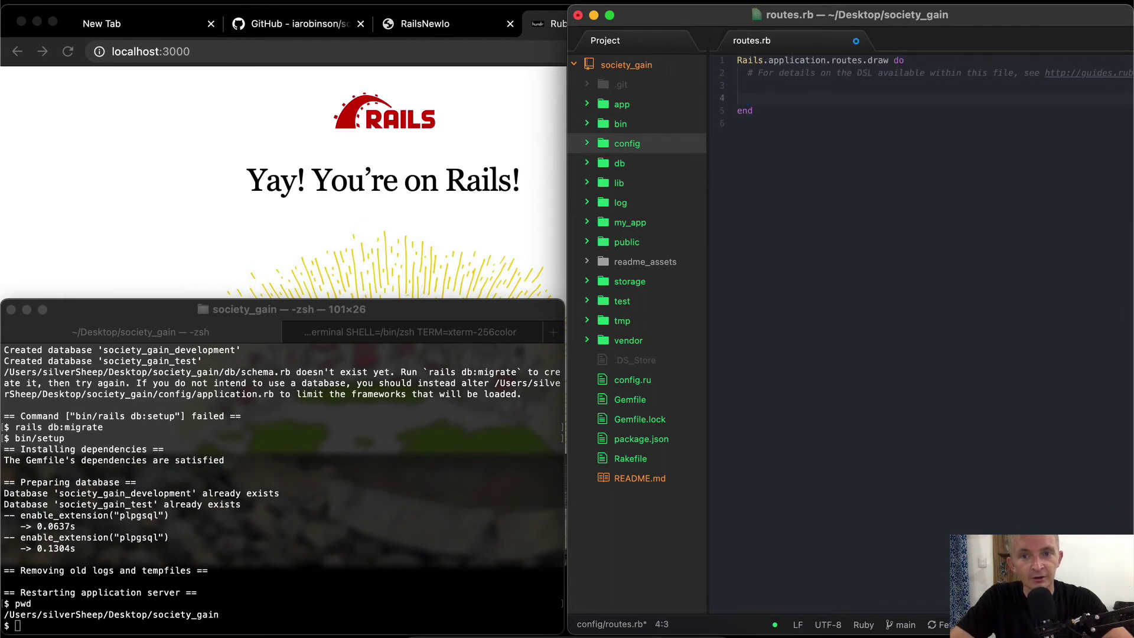
text(get ' home)
text( to: )
text(pag)
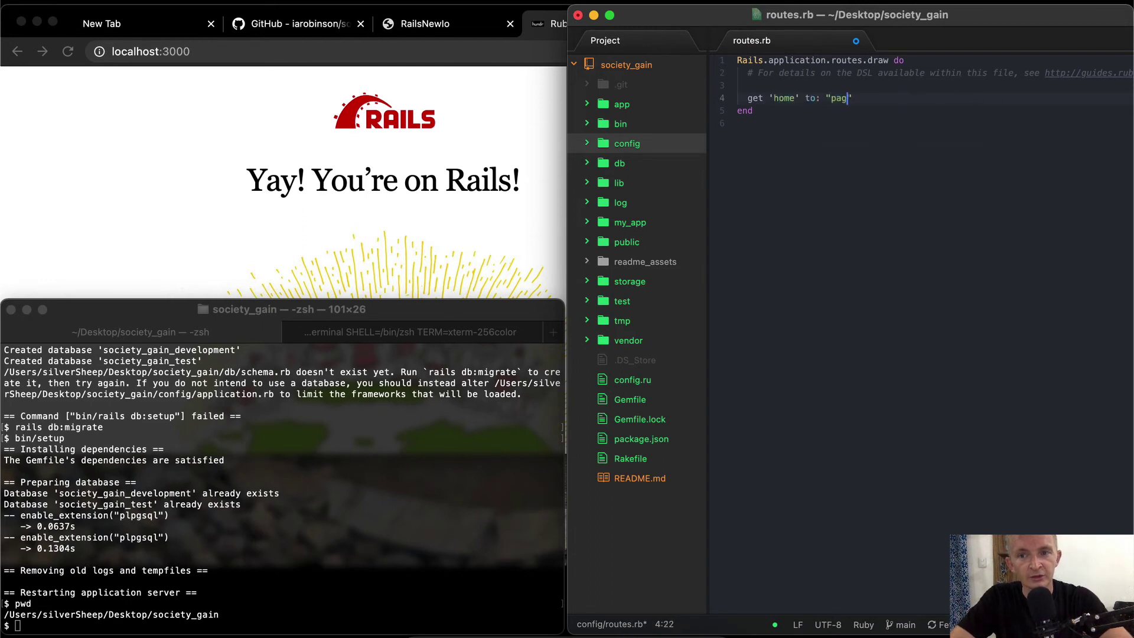
text(pges)
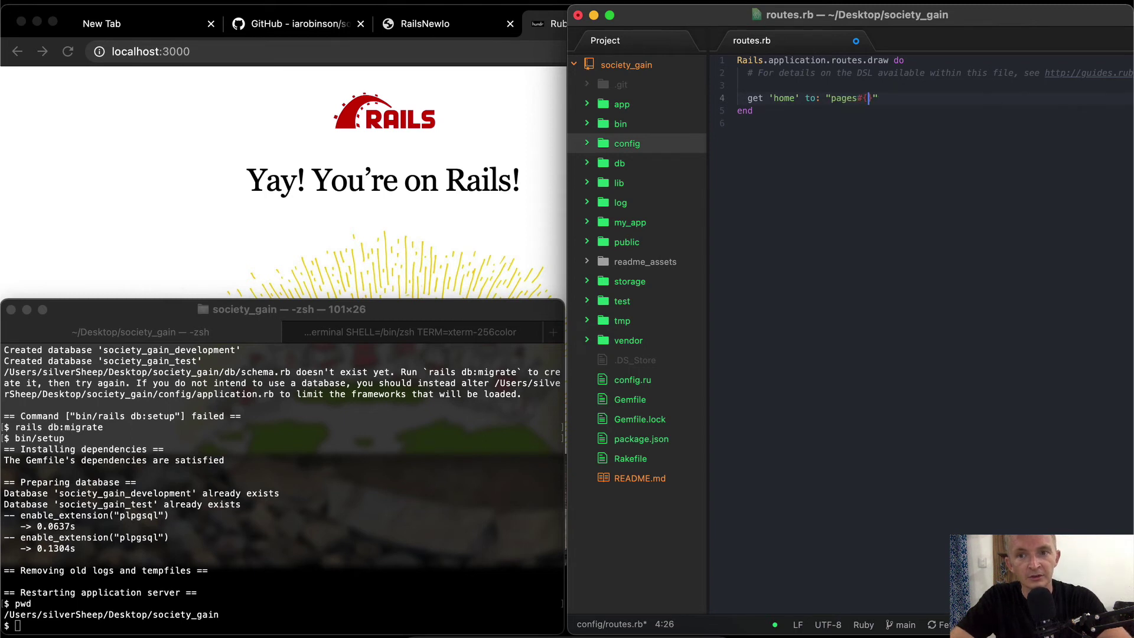
text(home)
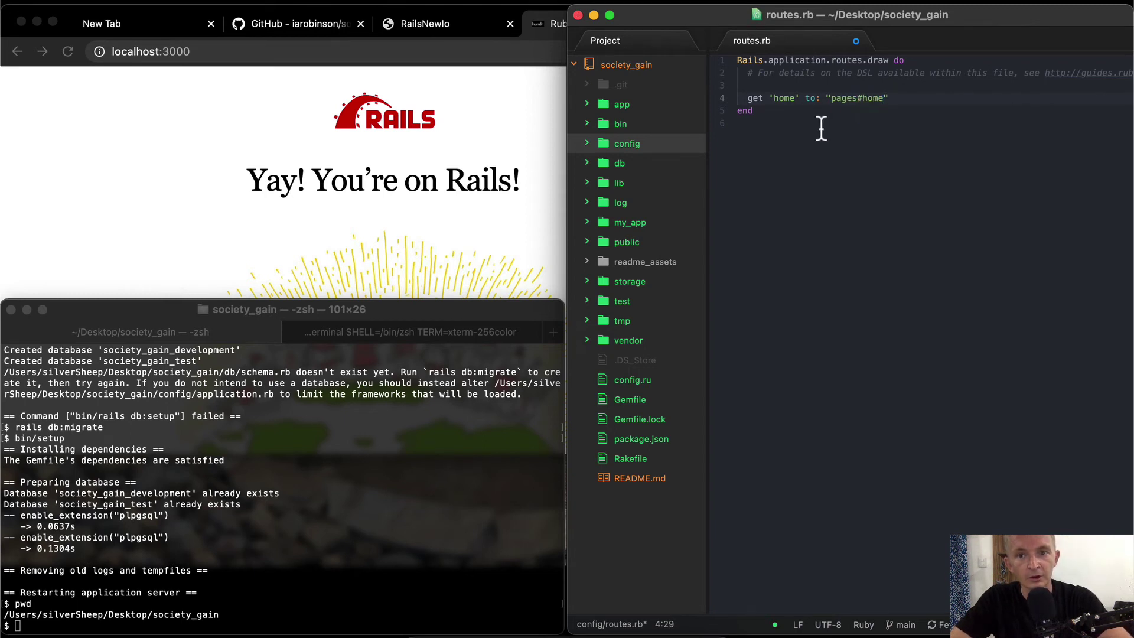
Save routes.rb and reload localhost:3000 in Chrome.
click(821, 129)
key(ctrl+s)
click(360, 175)
key(super+r)
click(956, 123)
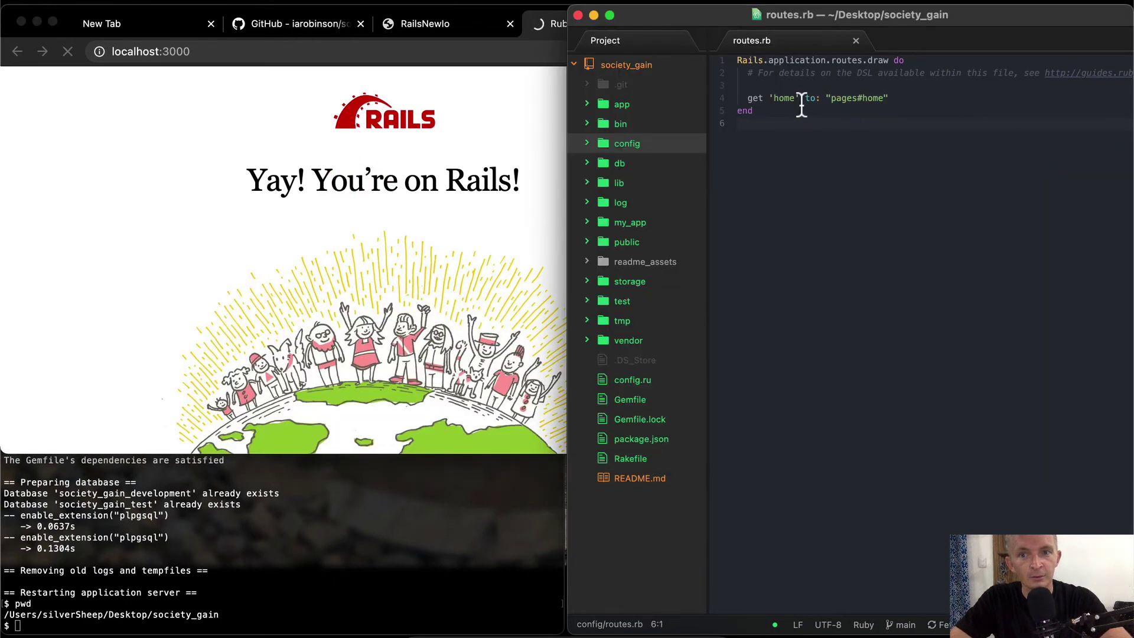
Search Google for 'rails set root route' and open the Rails Routing guide.
key(BackSpace)
key(BackSpace)
key(BackSpace)
click(421, 130)
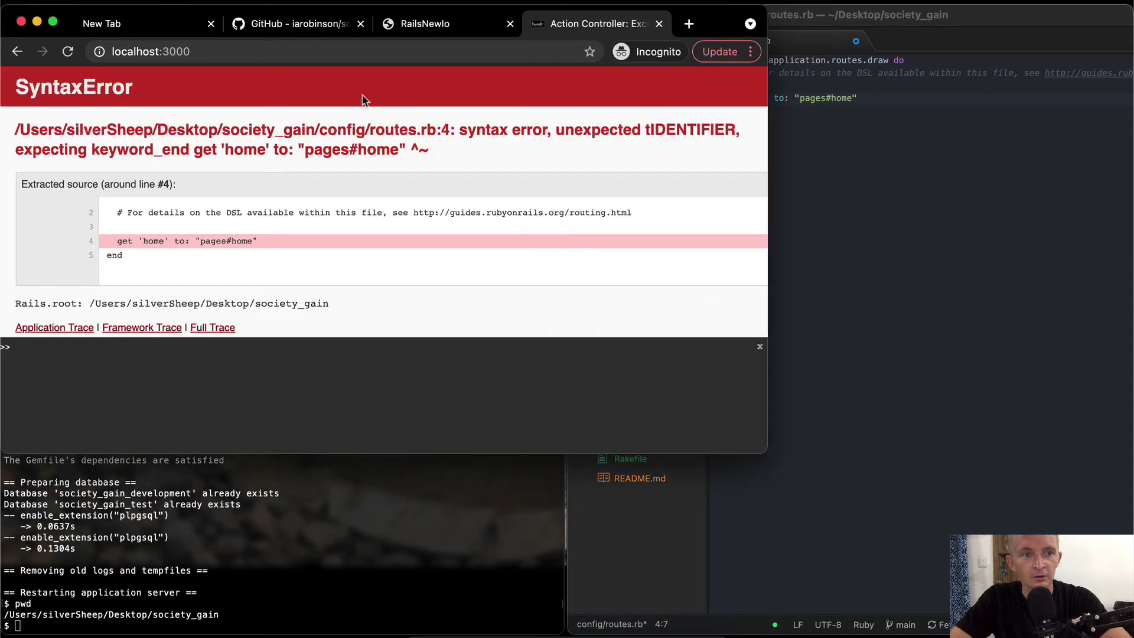
click(689, 23)
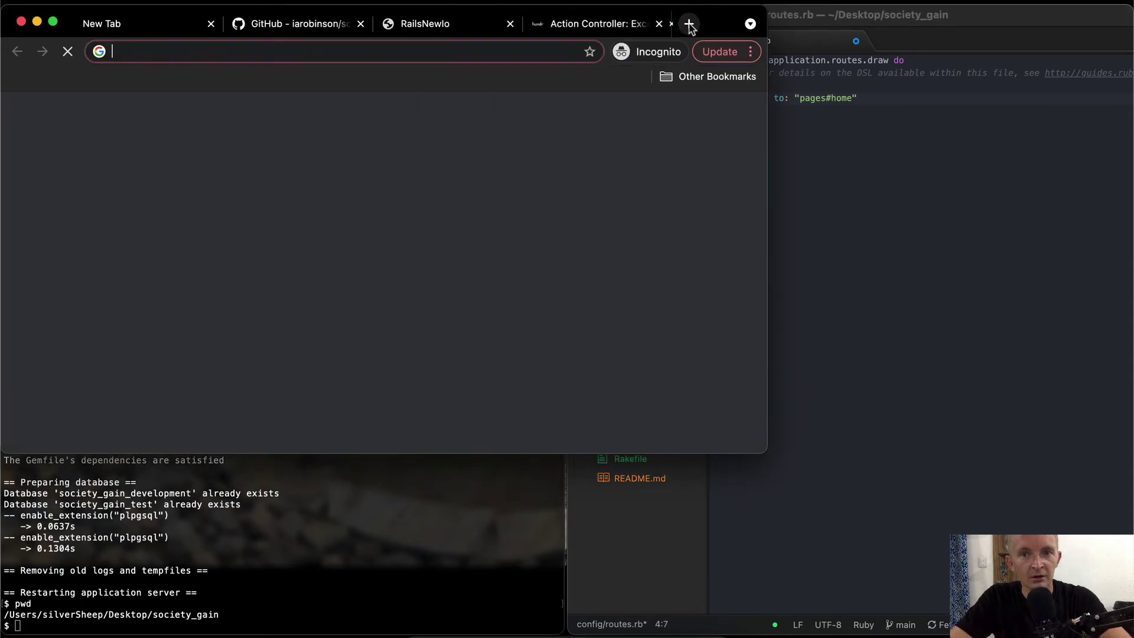
text(set)
click(689, 25)
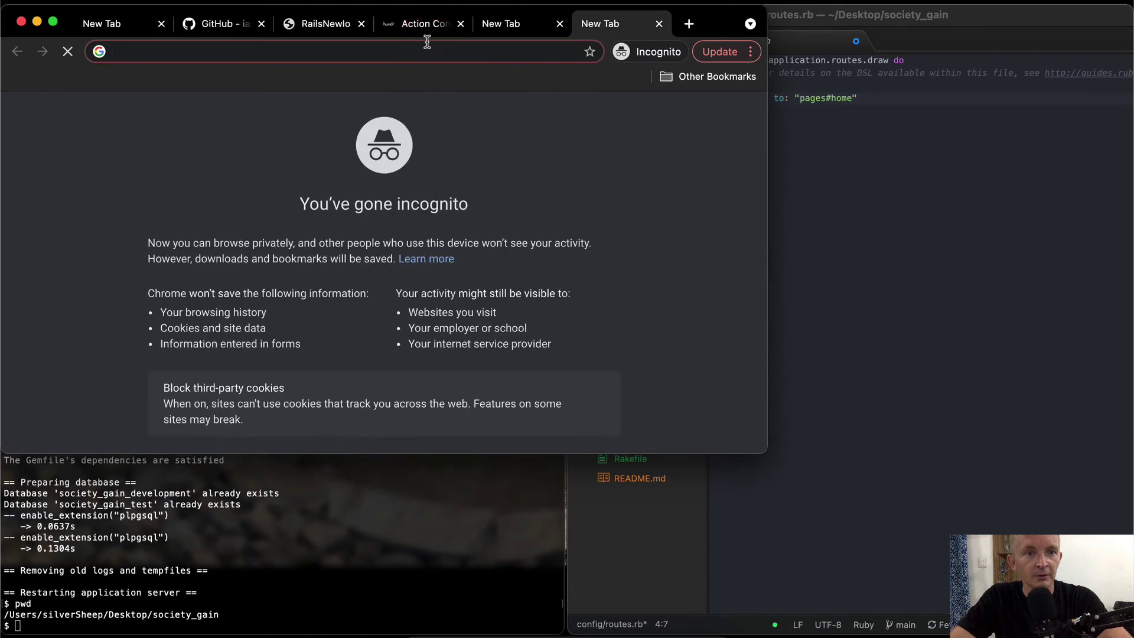
text(rails set roo)
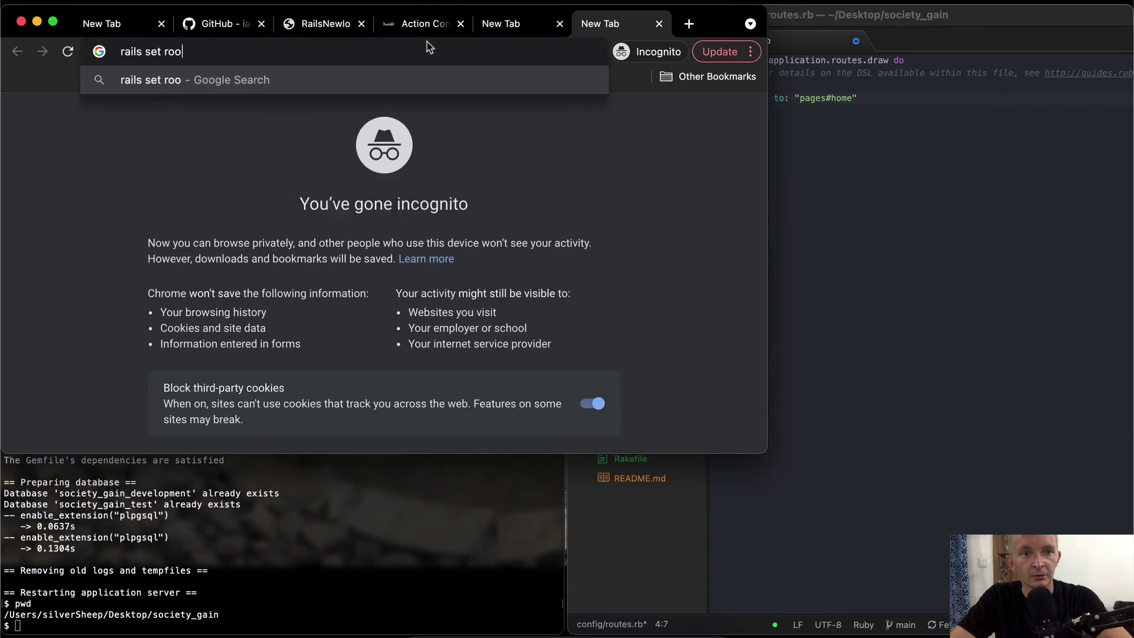
text(t )
text(ro)
text(ute)
key(Return)
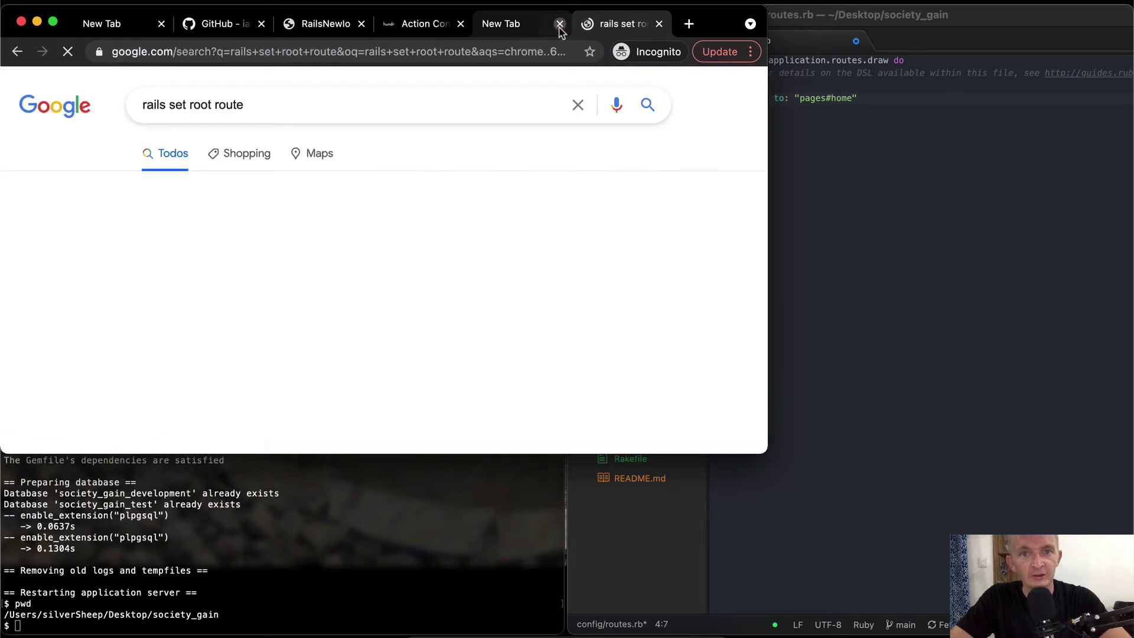
click(559, 24)
click(404, 242)
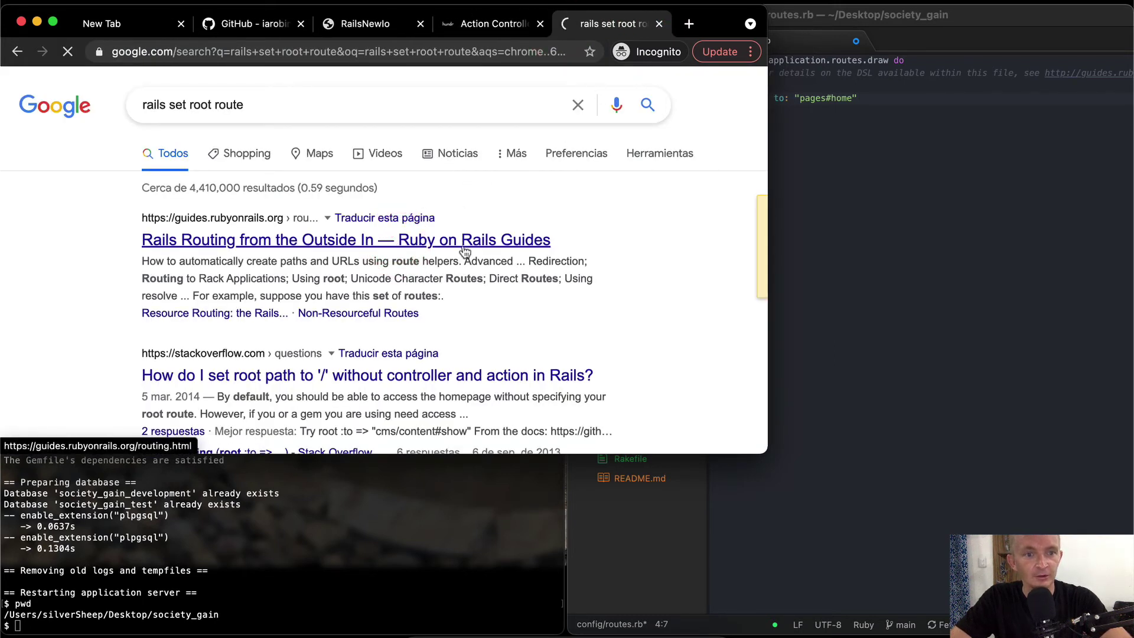
click(464, 252)
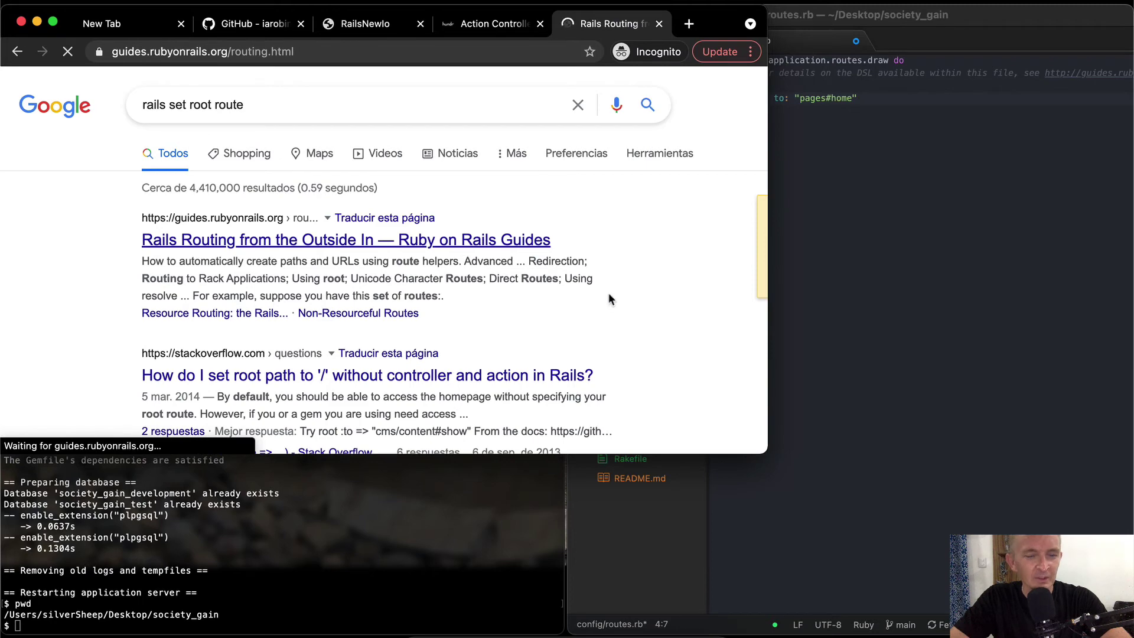
Find 'root' in the guide's Using root section, then save the route as root to: "pages#home".
click(993, 237)
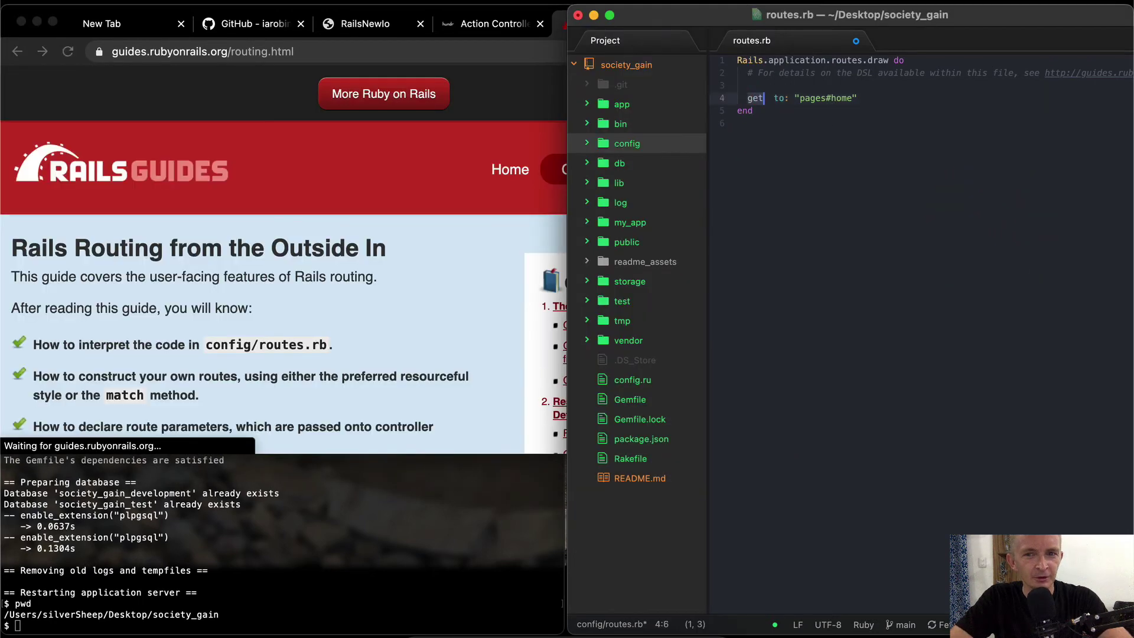
click(240, 322)
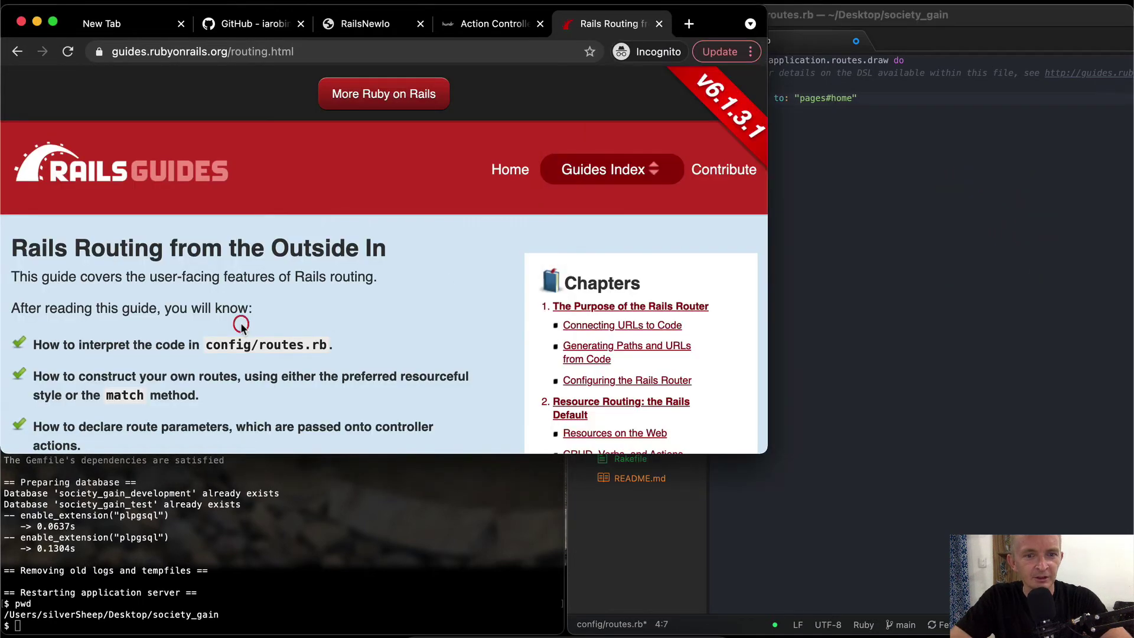
key(super+f)
text(root)
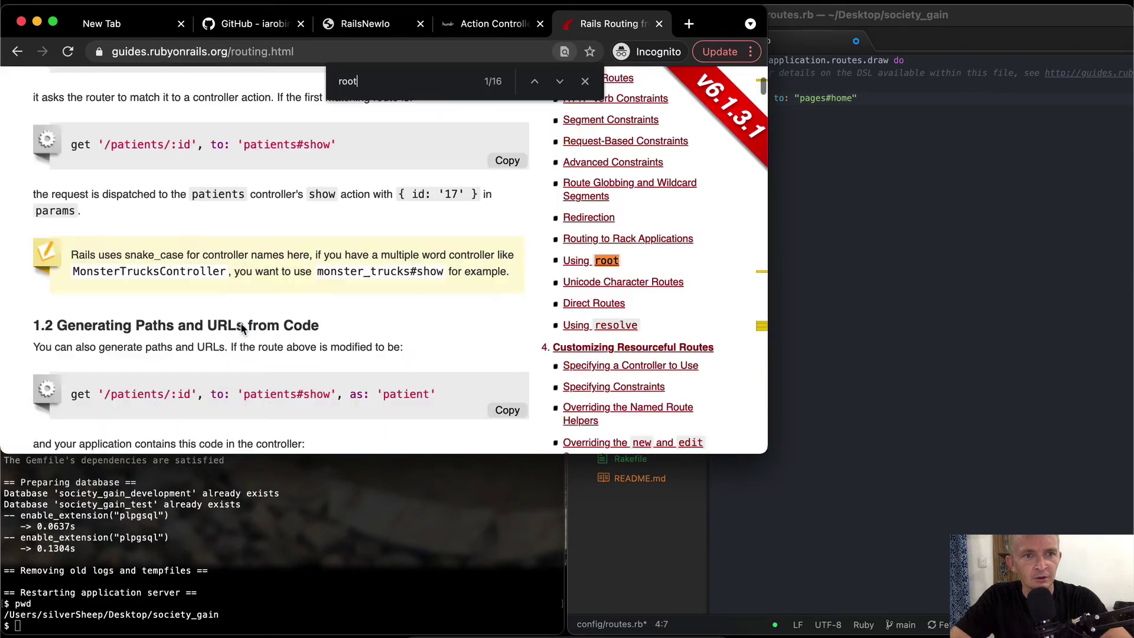
click(576, 260)
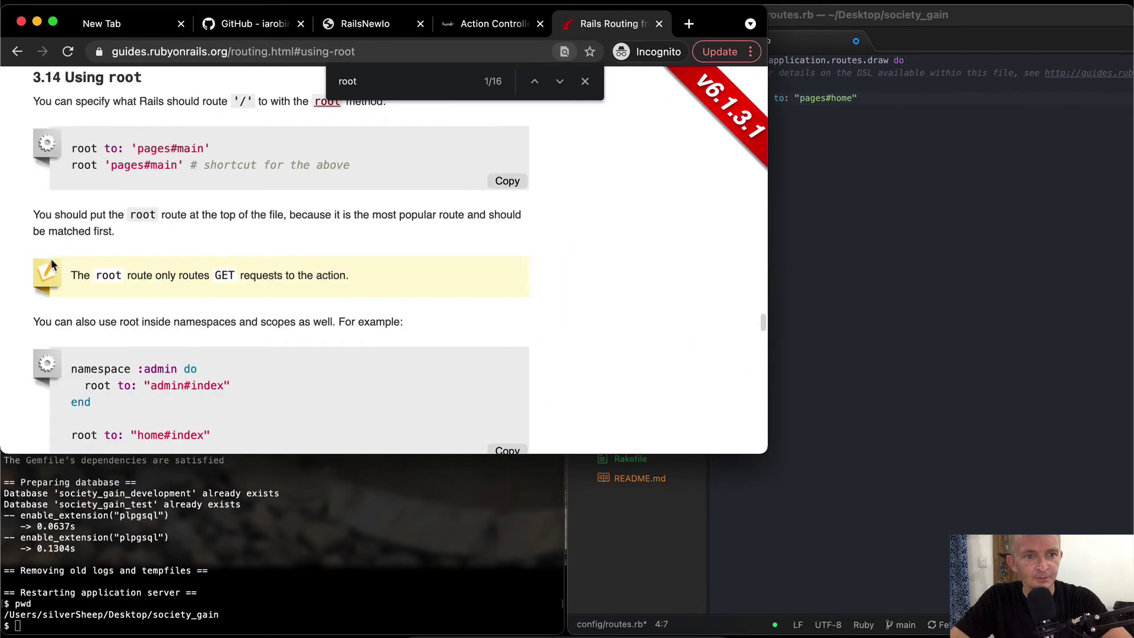
key(super+Tab)
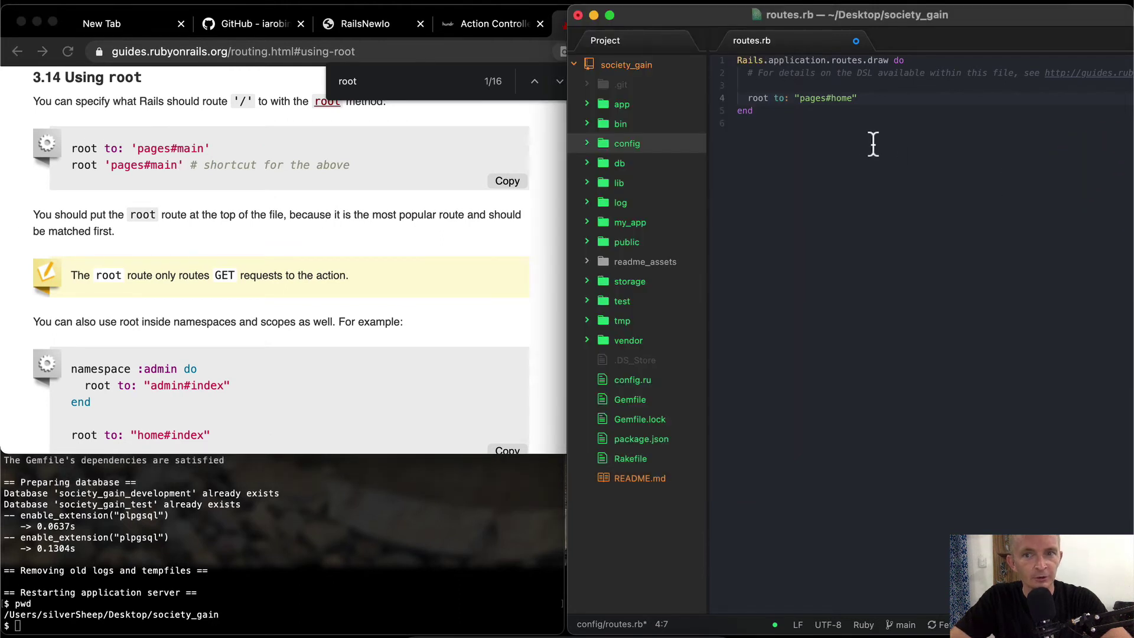
click(886, 157)
key(super+s)
Reload localhost:3000, which now reports uninitialized constant PagesController.
click(351, 305)
click(508, 27)
key(super+r)
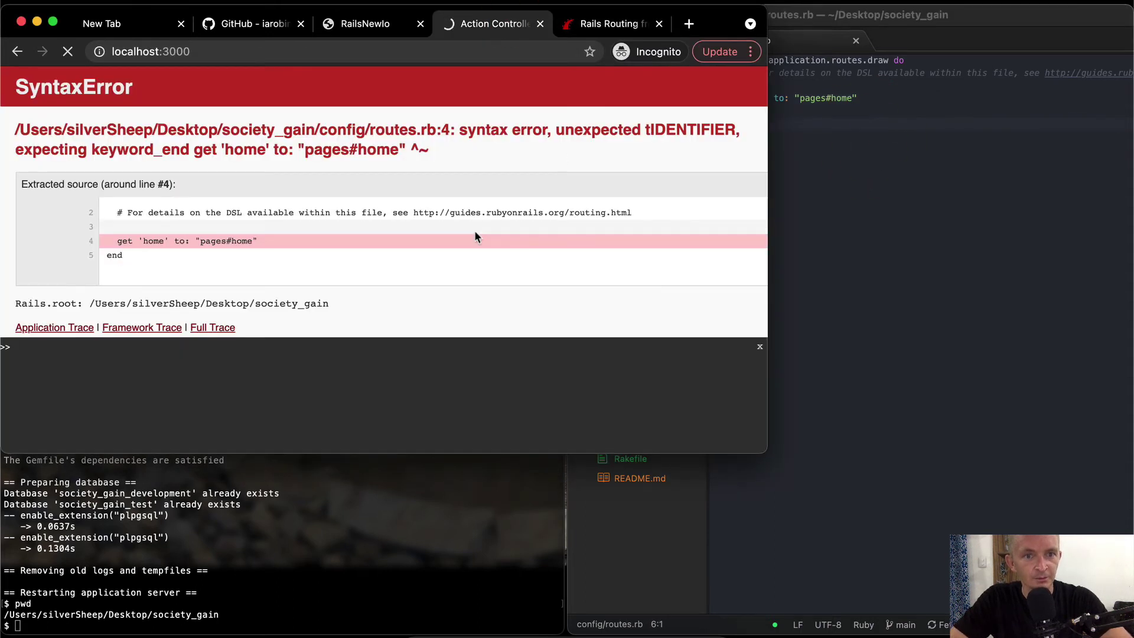
scroll(467, 245, down, 5)
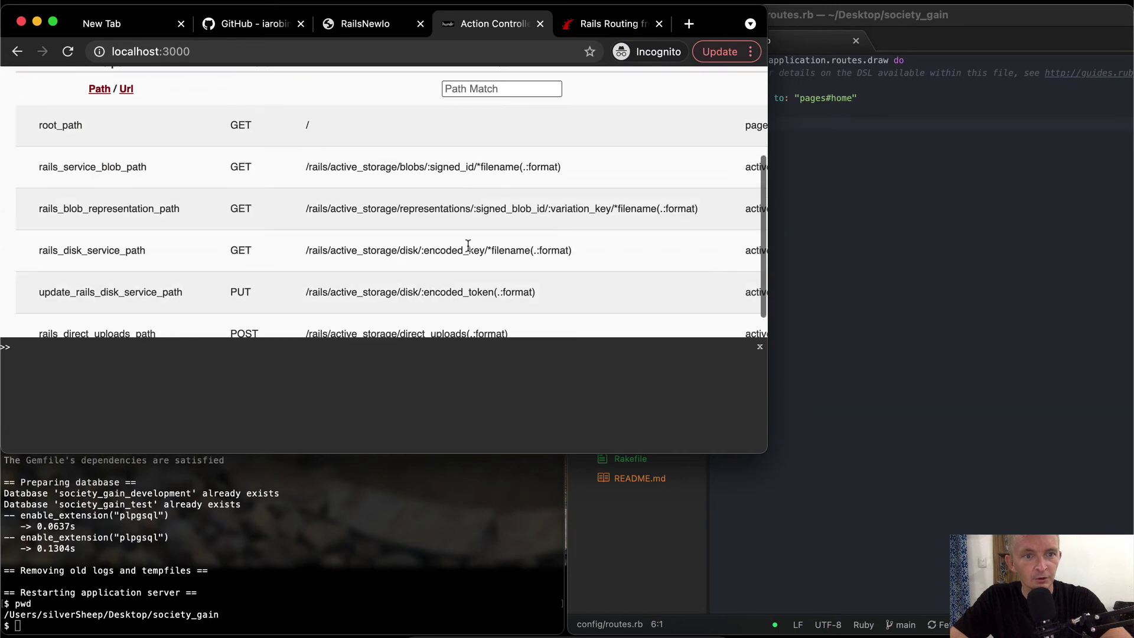
scroll(467, 245, down, 10)
scroll(467, 245, up, 15)
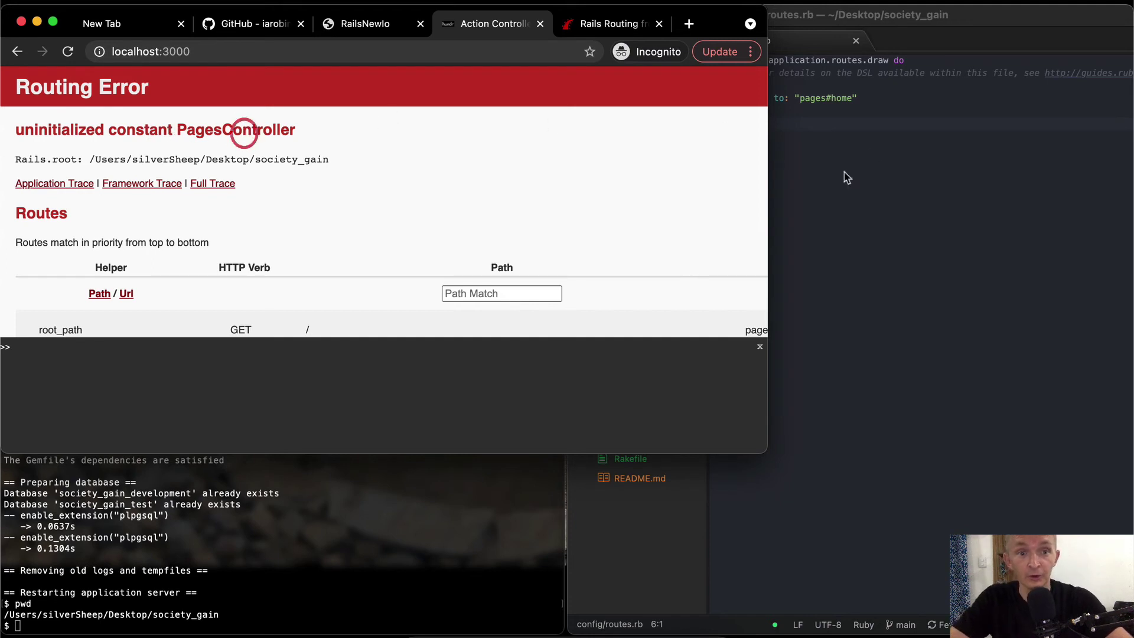
click(975, 202)
Run 'rails generate controller Pages' in Terminal, then expand app > controllers in Atom.
click(240, 556)
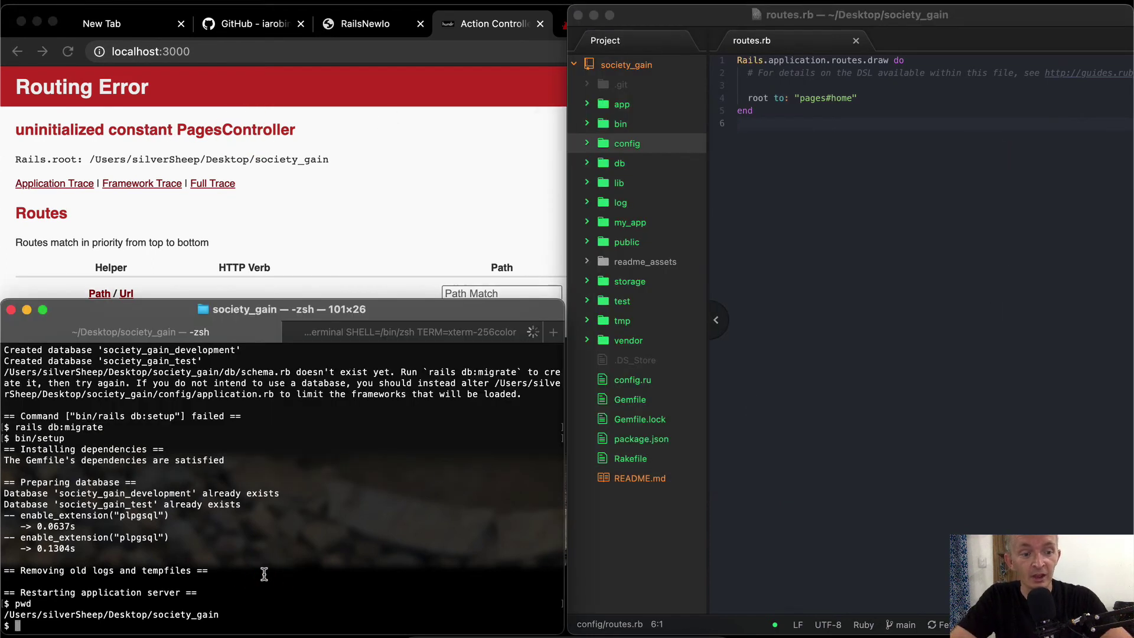
text(rails ne)
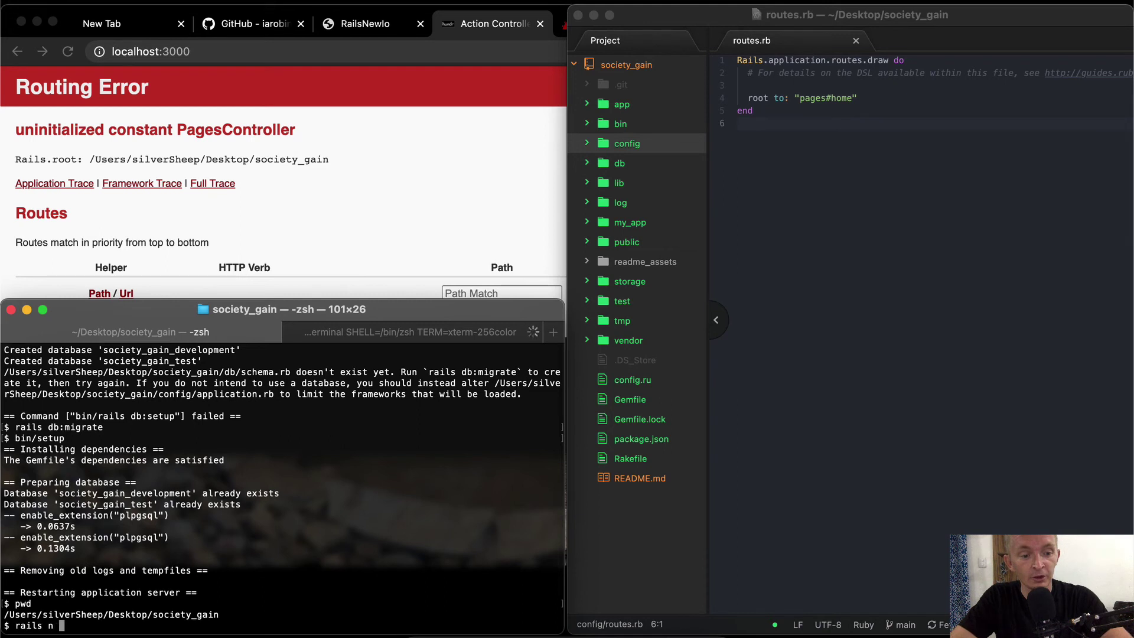
key(BackSpace)
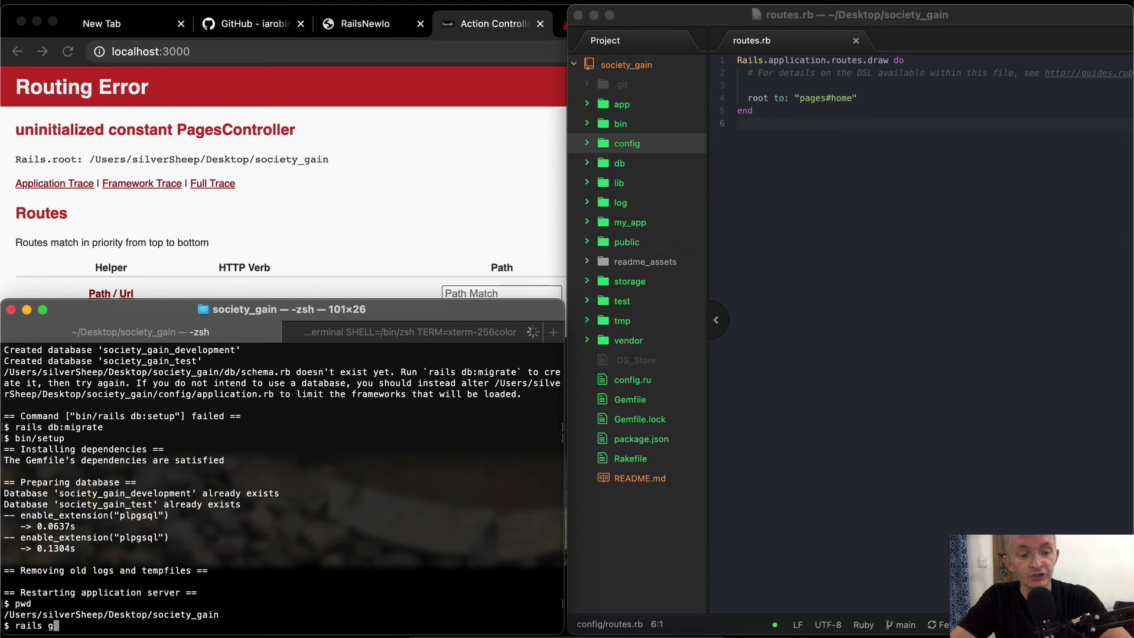
text(ge)
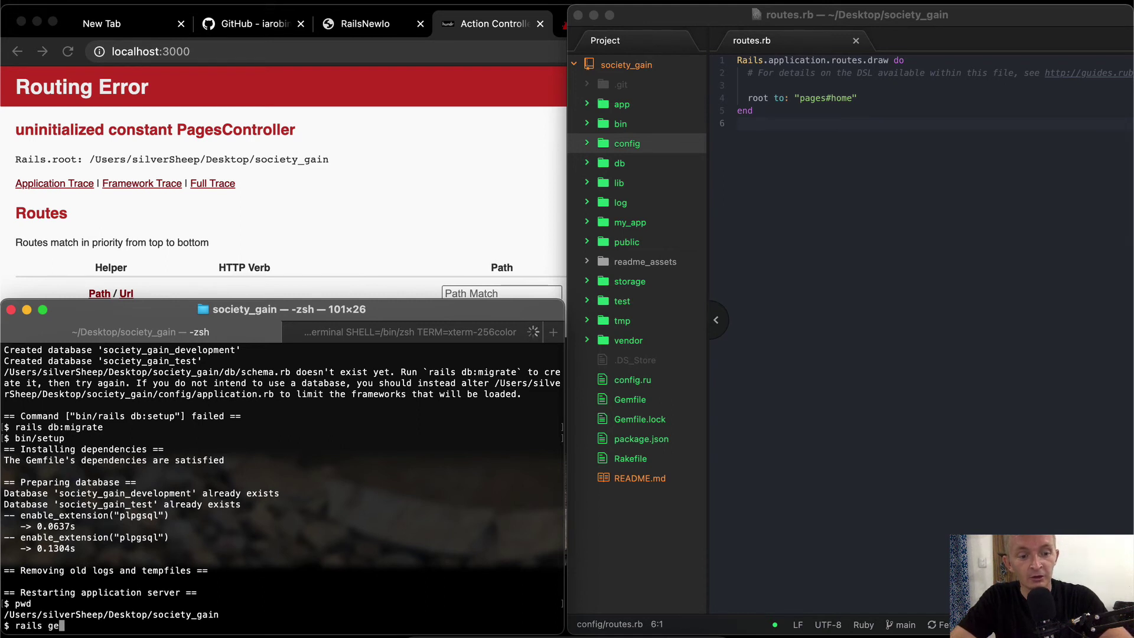
text(nerate controller pa)
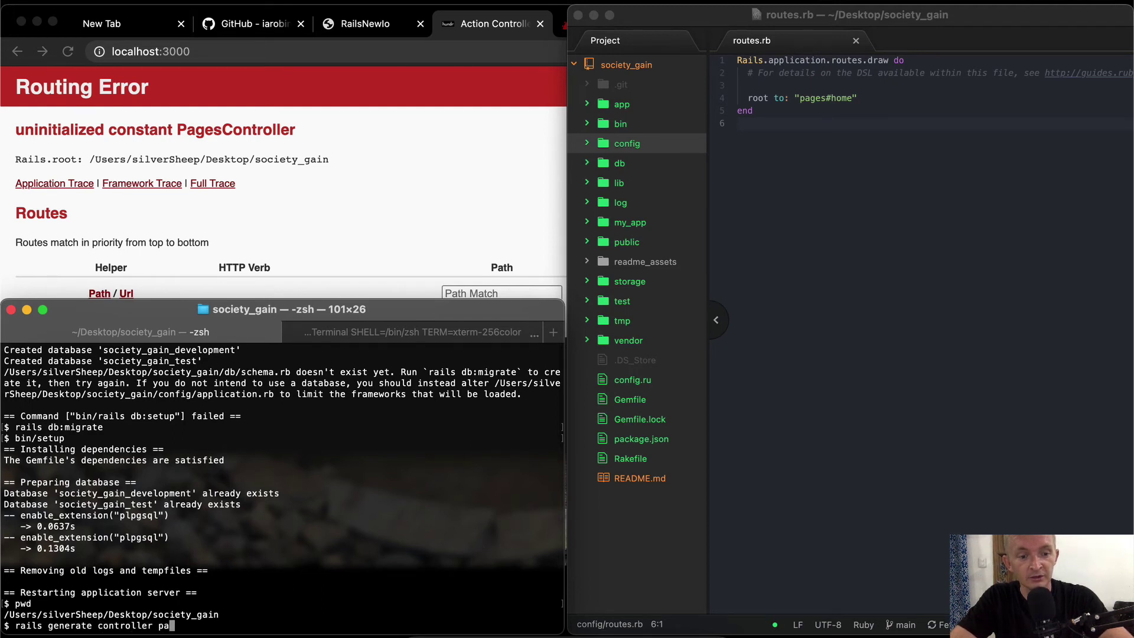
key(BackSpace)
key(BackSpace)
text(Pages)
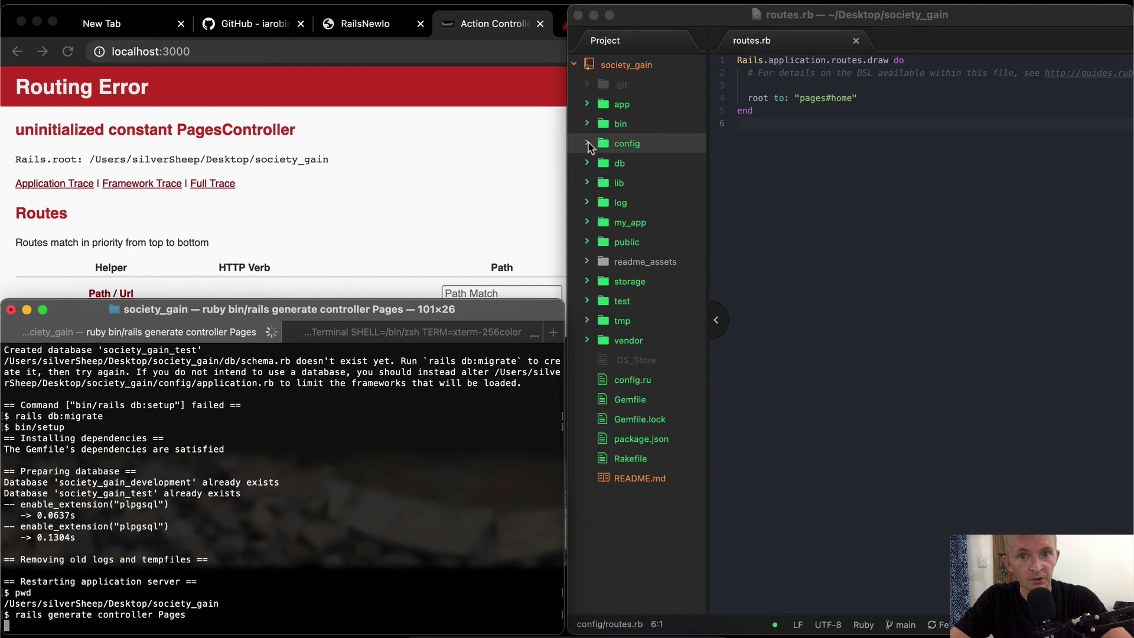
click(588, 105)
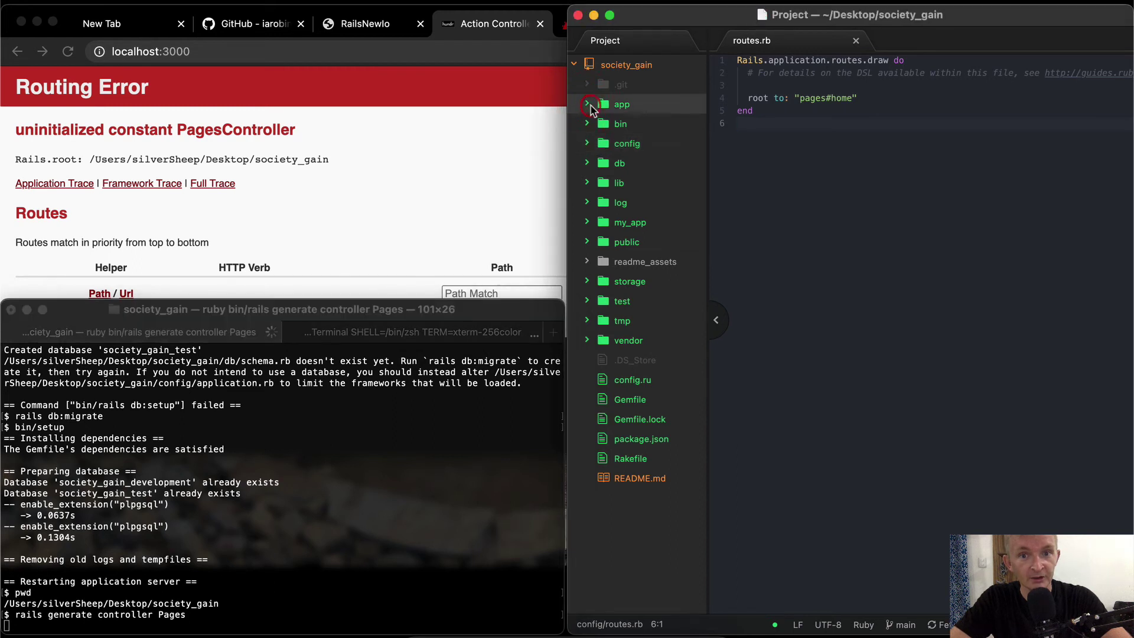
click(602, 166)
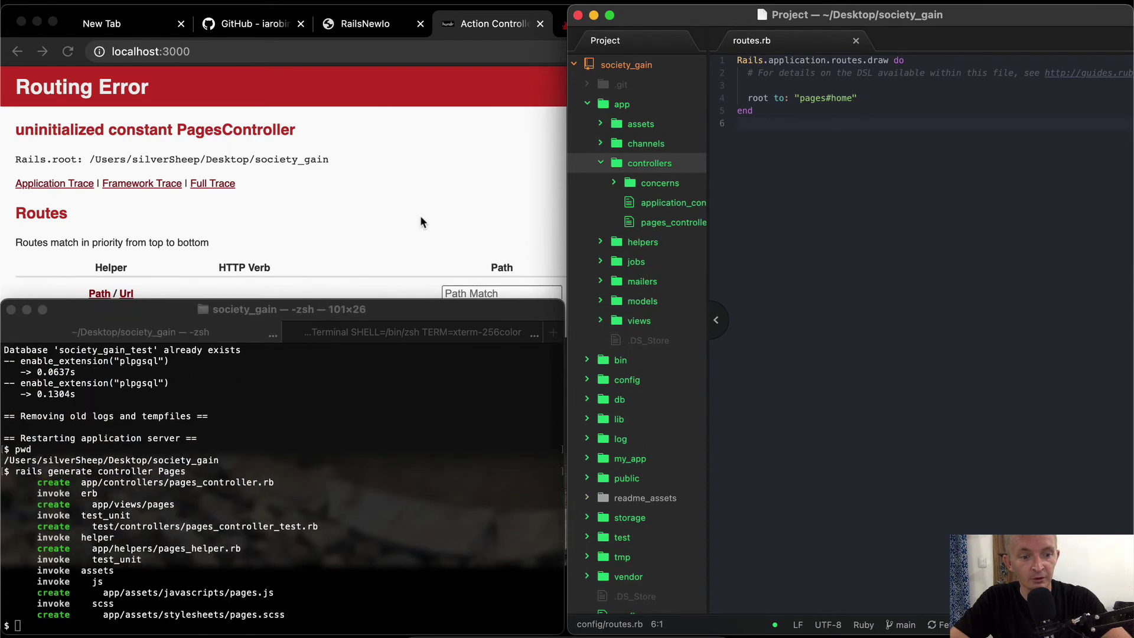
Add an empty def home … end action to pages_controller.rb, save, and reload Chrome.
click(208, 486)
double_click(207, 484)
click(673, 224)
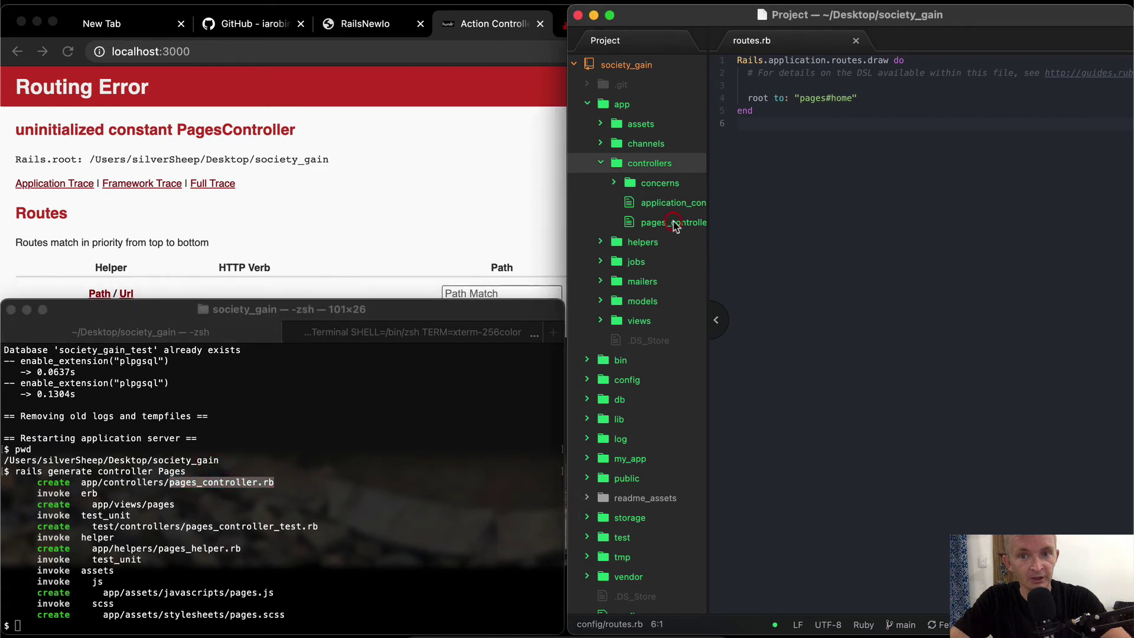
click(1033, 64)
key(Return)
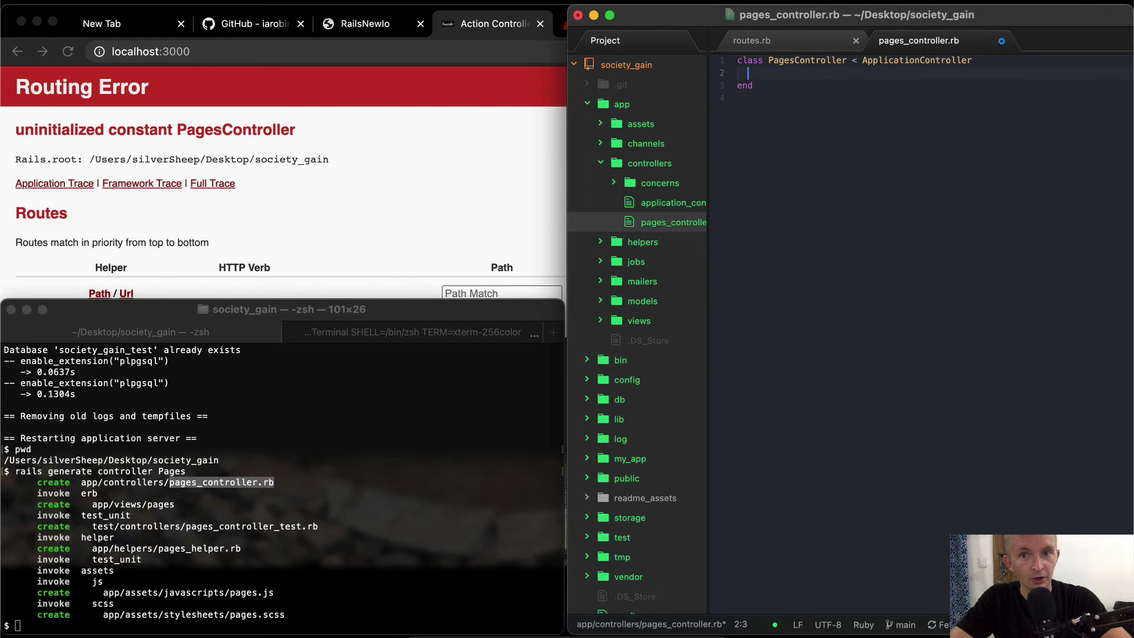
text(def home)
key(Return)
text(end)
key(super+s)
click(222, 157)
key(super+r)
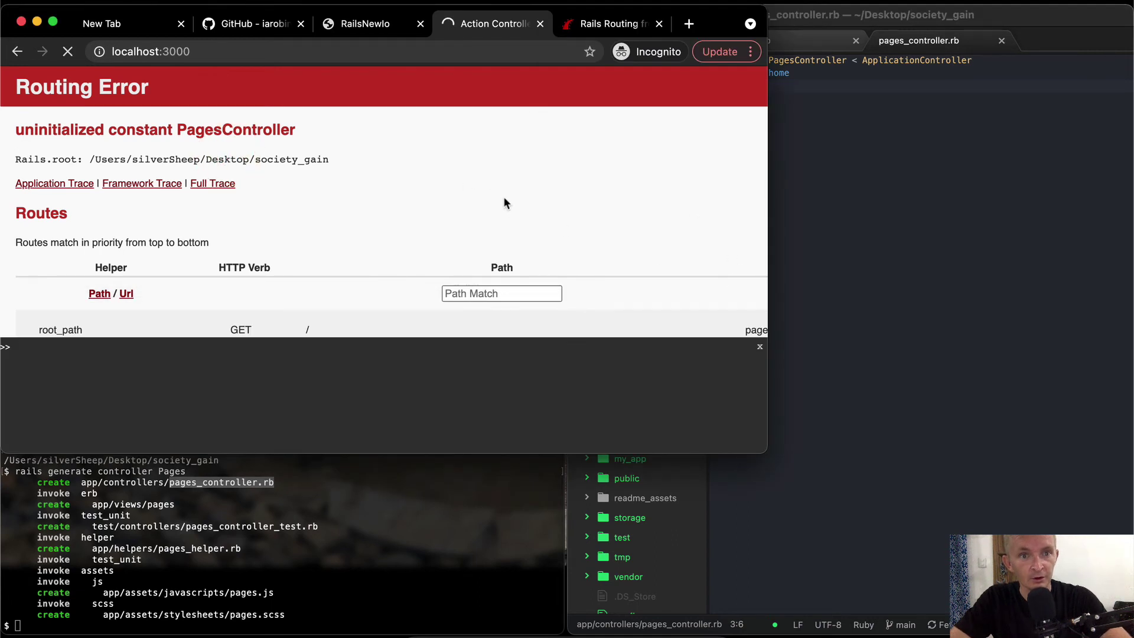
Review the generated-file lines (app/views/pages, controller test, pages_helper) in Terminal.
click(373, 458)
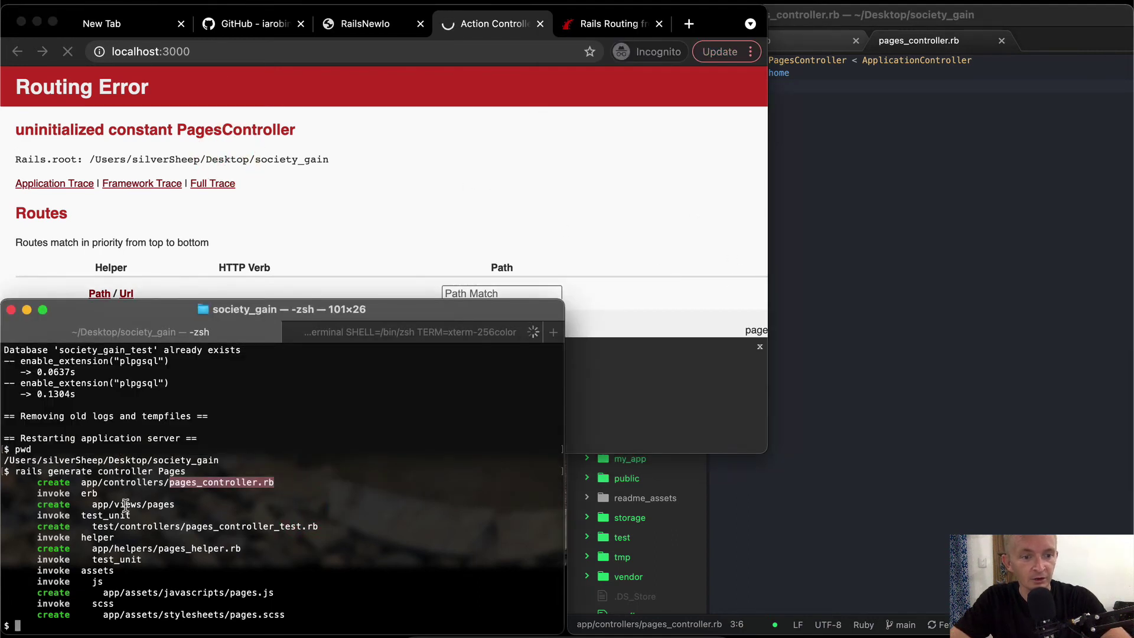
triple_click(165, 505)
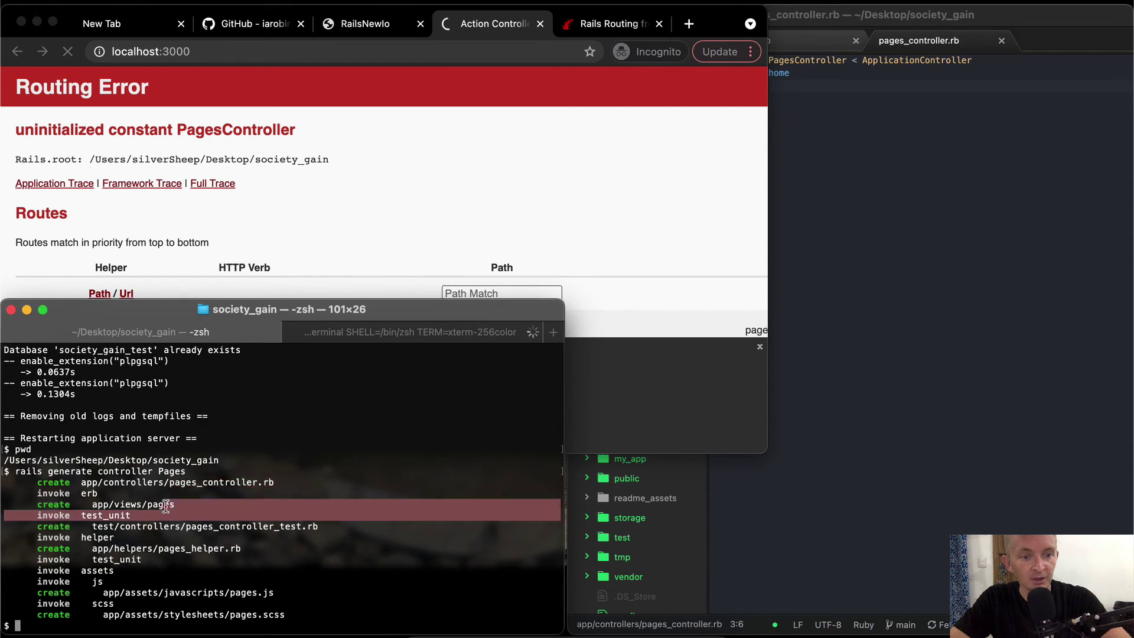
triple_click(264, 503)
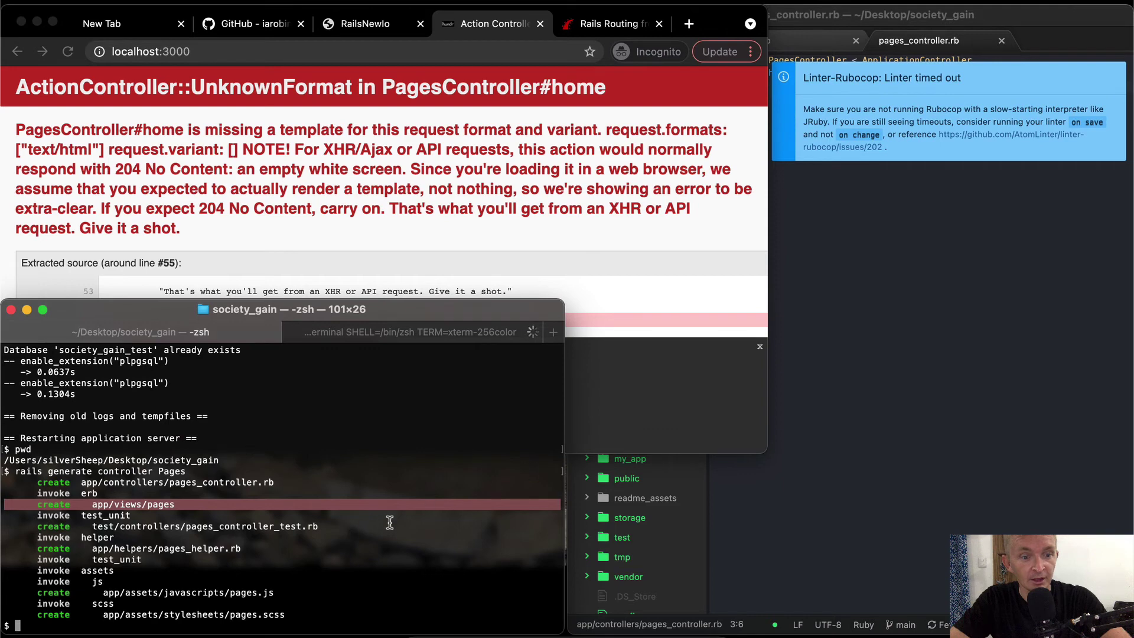
click(379, 524)
triple_click(384, 523)
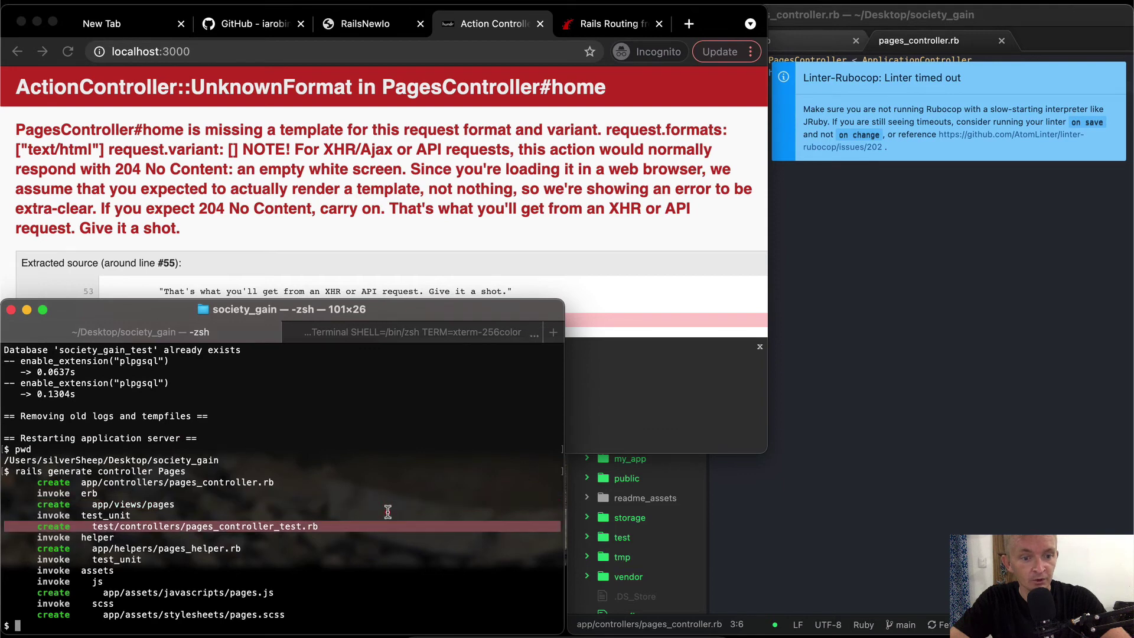
triple_click(367, 562)
click(361, 547)
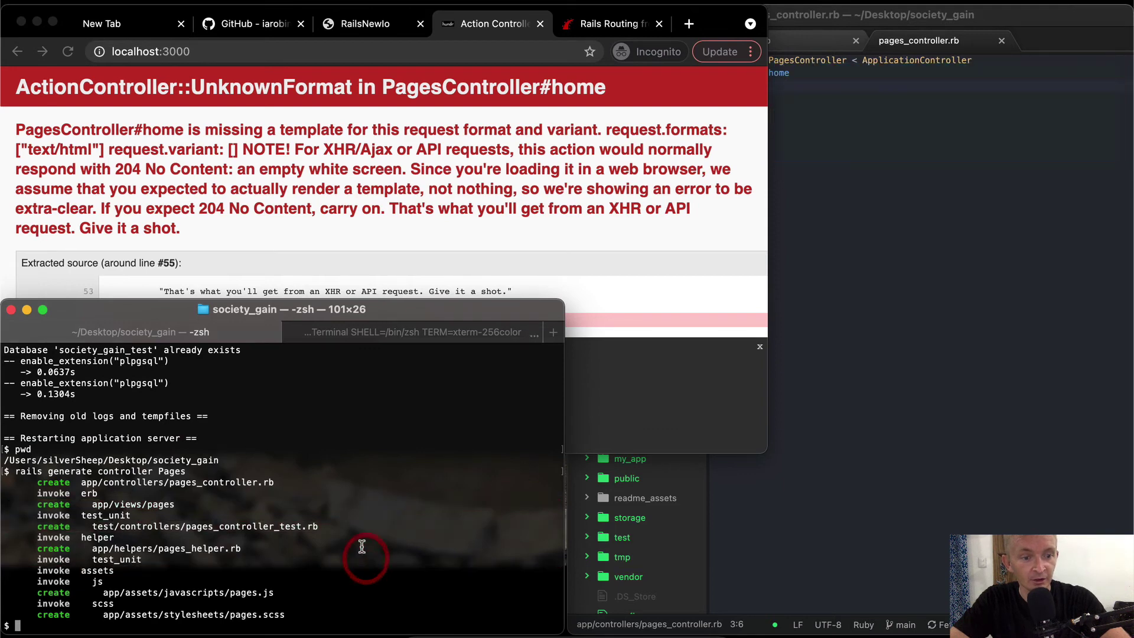
drag(362, 547, 160, 548)
click(170, 547)
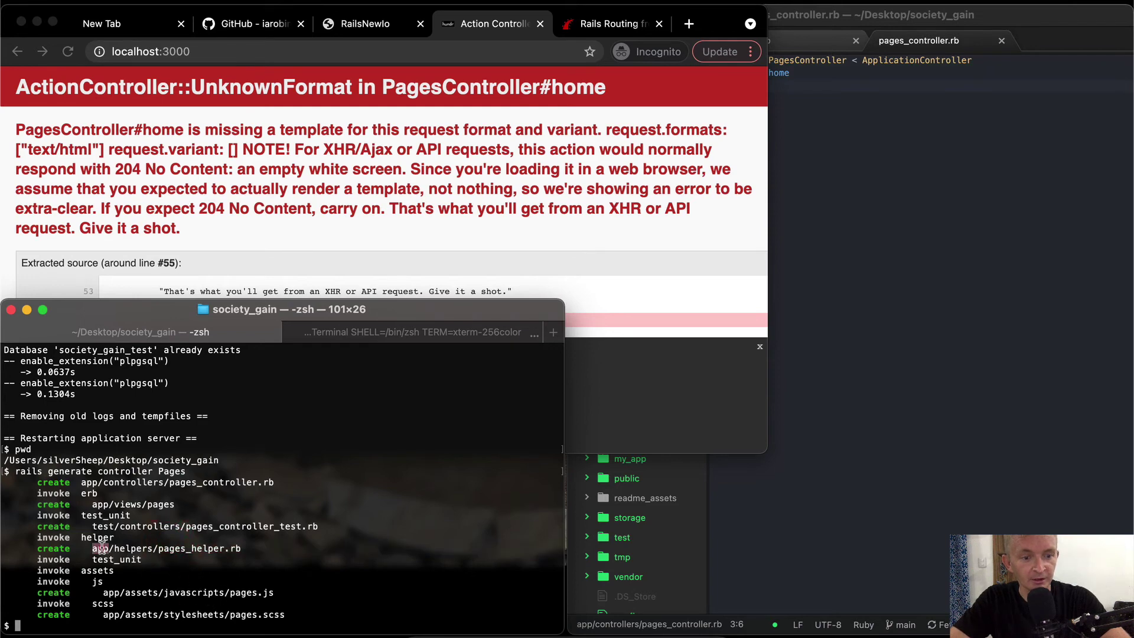
click(322, 585)
Switch between Chrome and Atom, checking routes.rb and pages_controller.rb.
click(1004, 431)
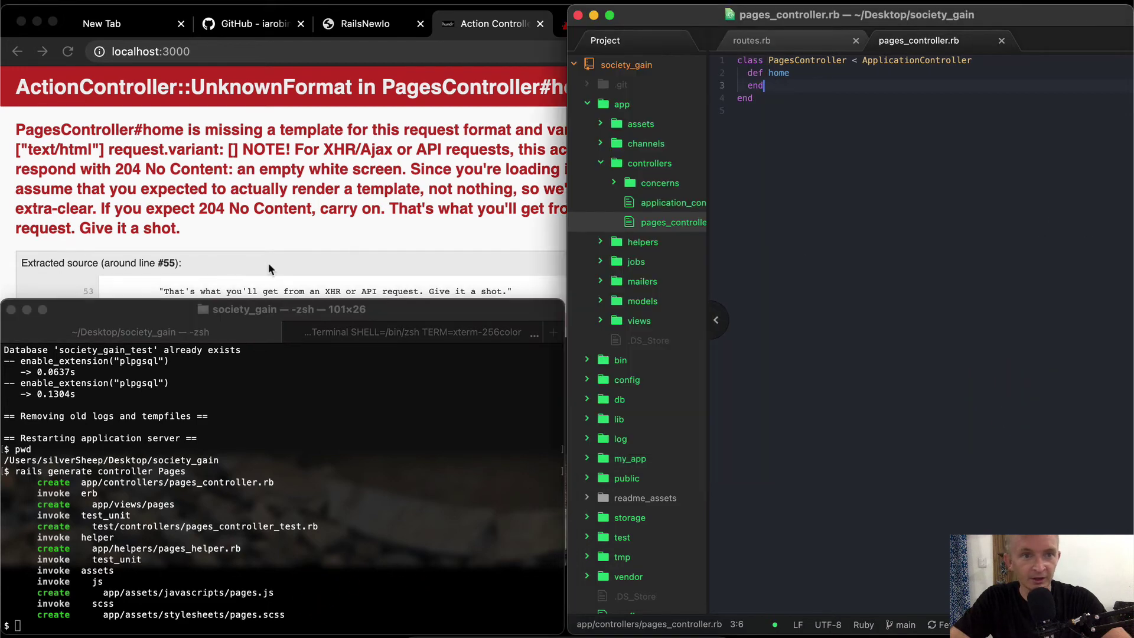
click(270, 267)
click(861, 221)
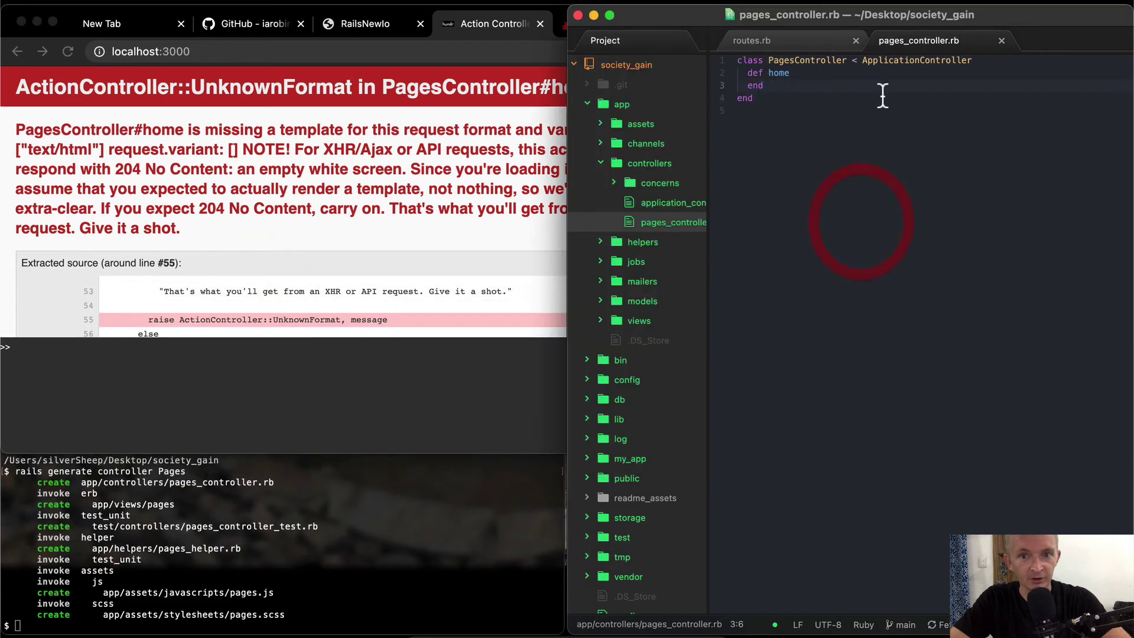
click(302, 223)
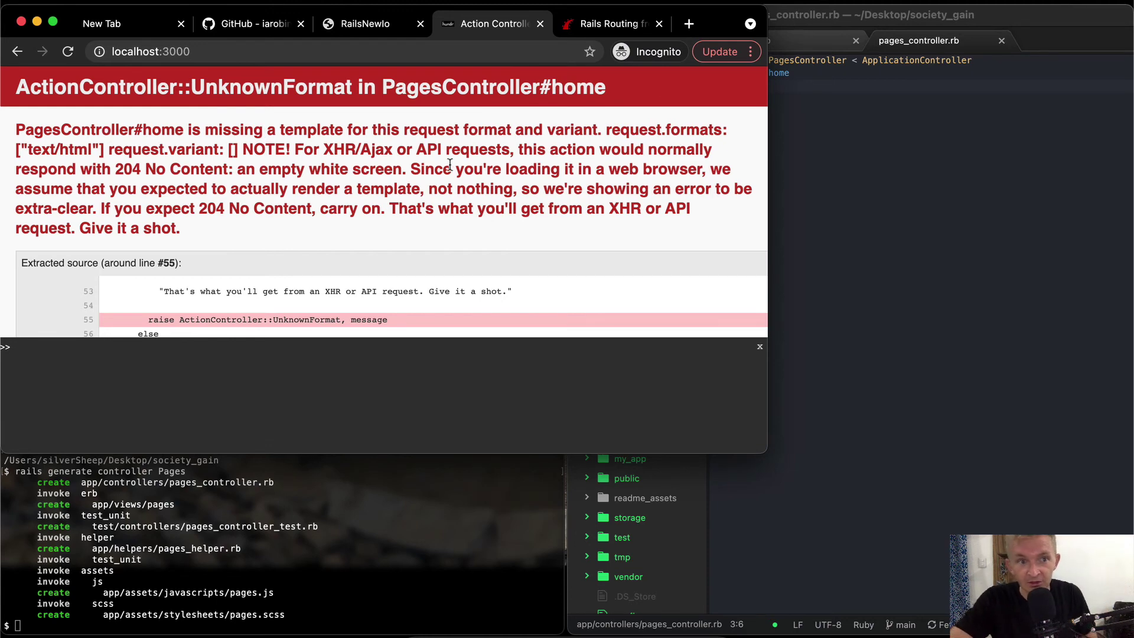
click(898, 203)
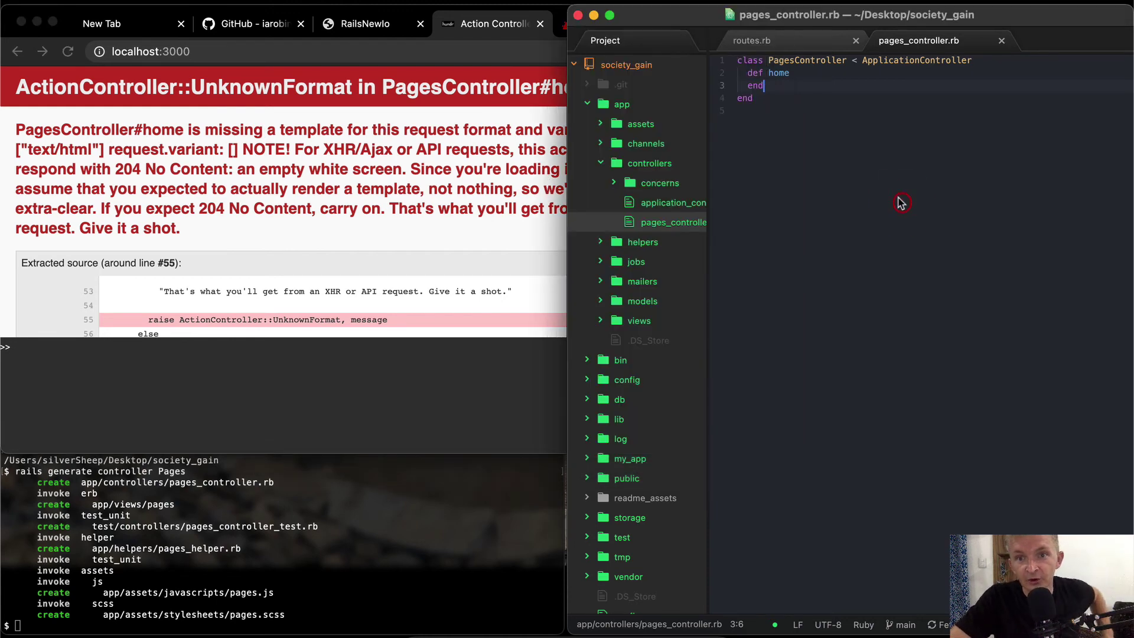
click(795, 48)
click(925, 51)
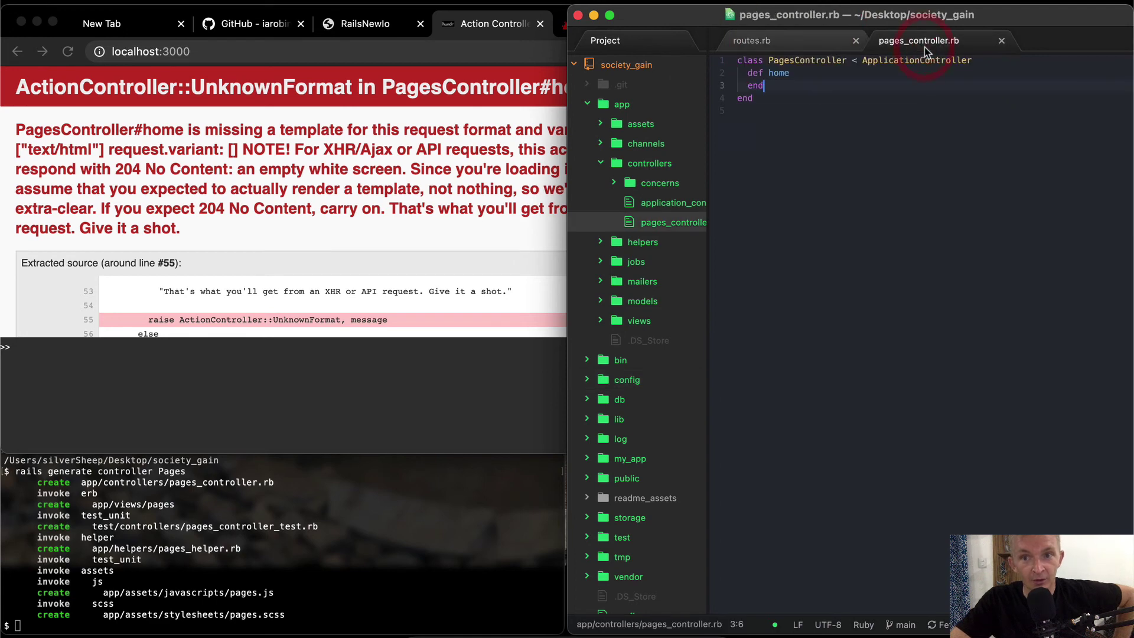
Expand the views and pages folders in Atom's project tree.
click(602, 324)
click(613, 360)
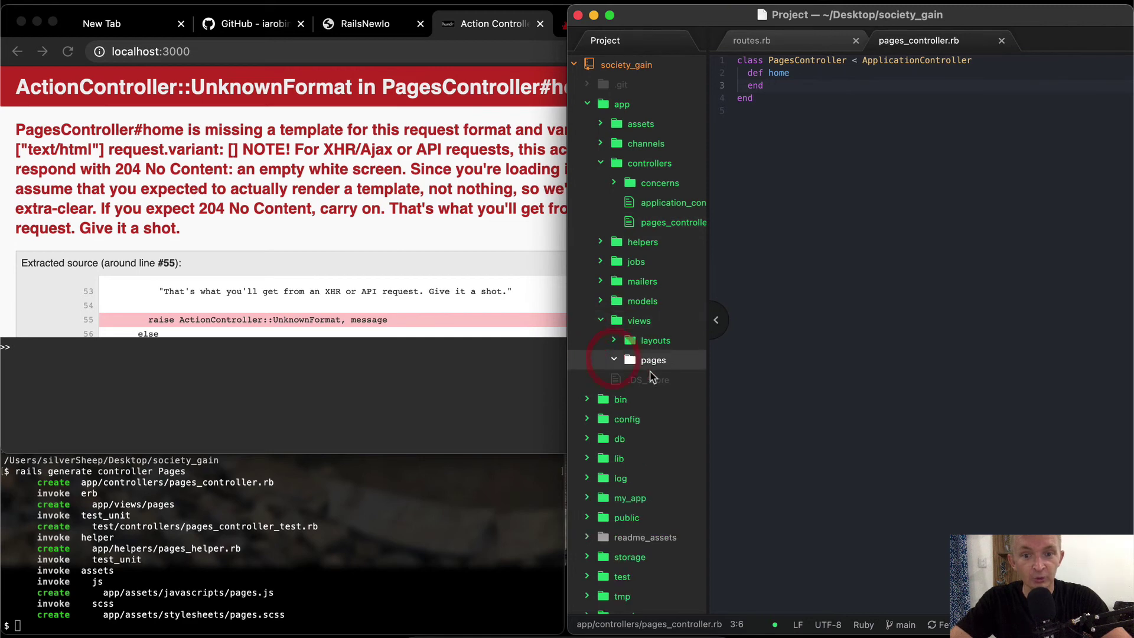
key(super+Tab)
click(992, 387)
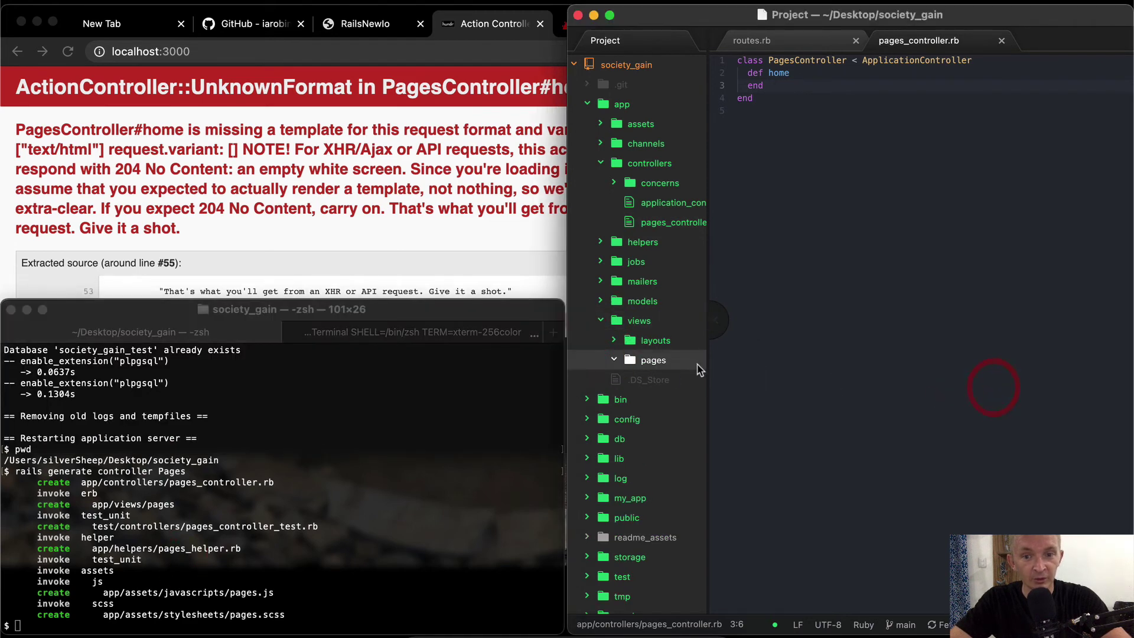
Start a new file in app/views/pages, entering the name home.htme.
right_click(665, 371)
click(666, 370)
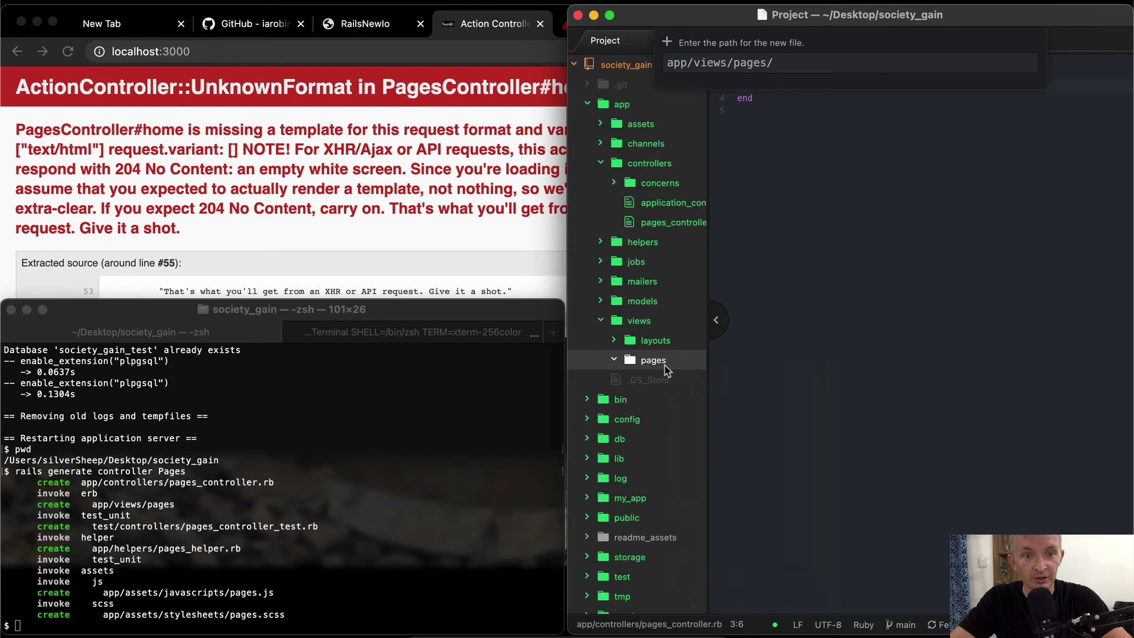
key(Escape)
click(935, 348)
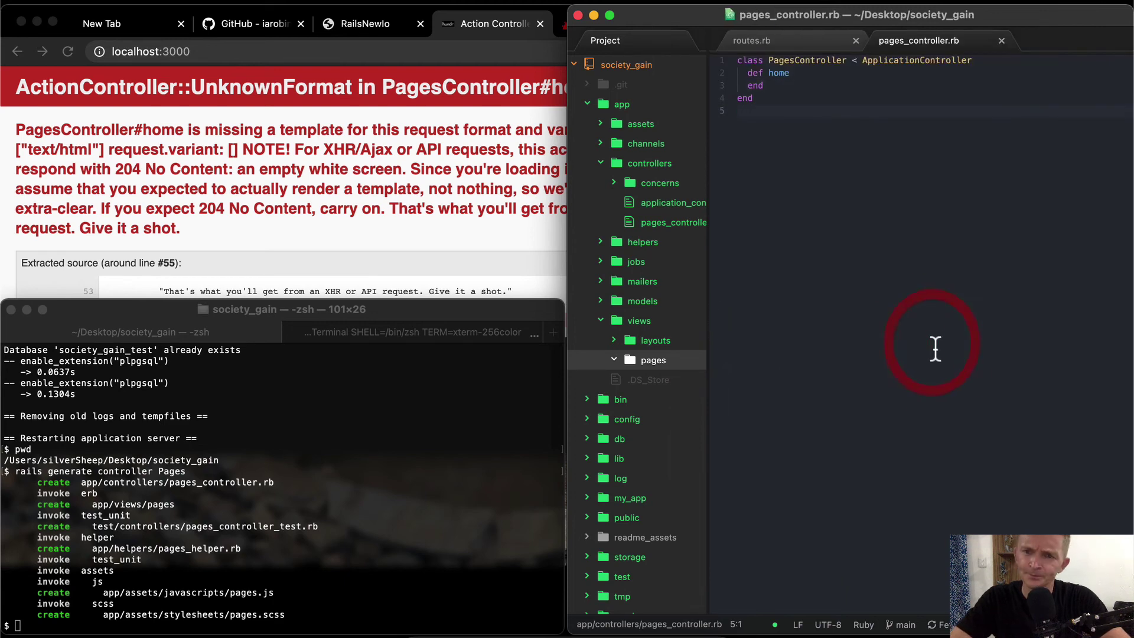
right_click(649, 362)
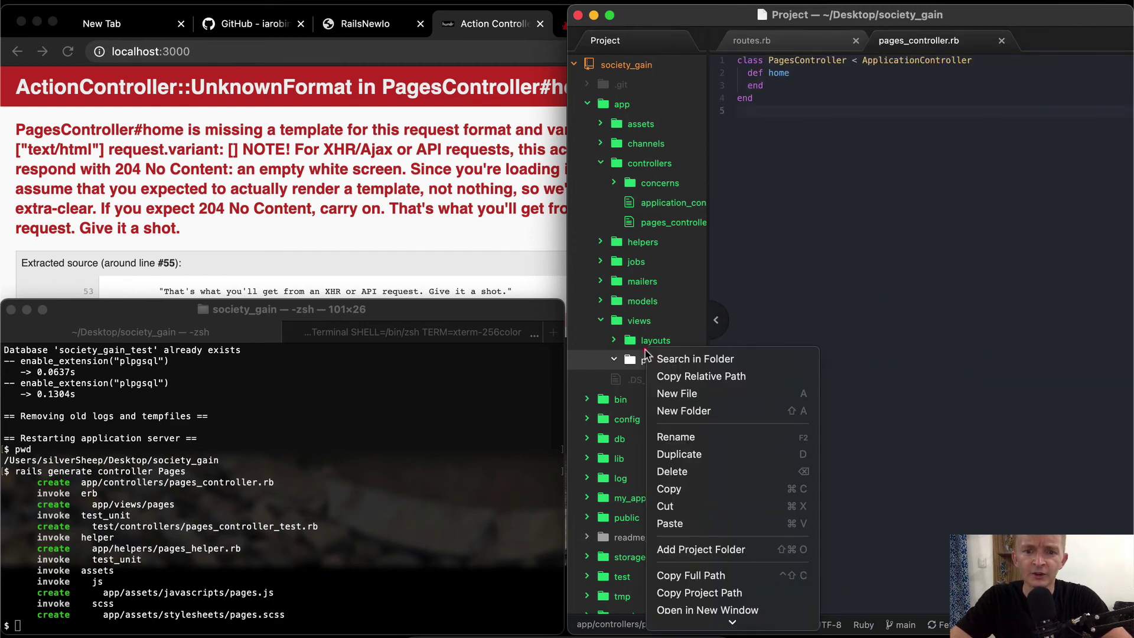
click(649, 364)
right_click(650, 364)
click(650, 364)
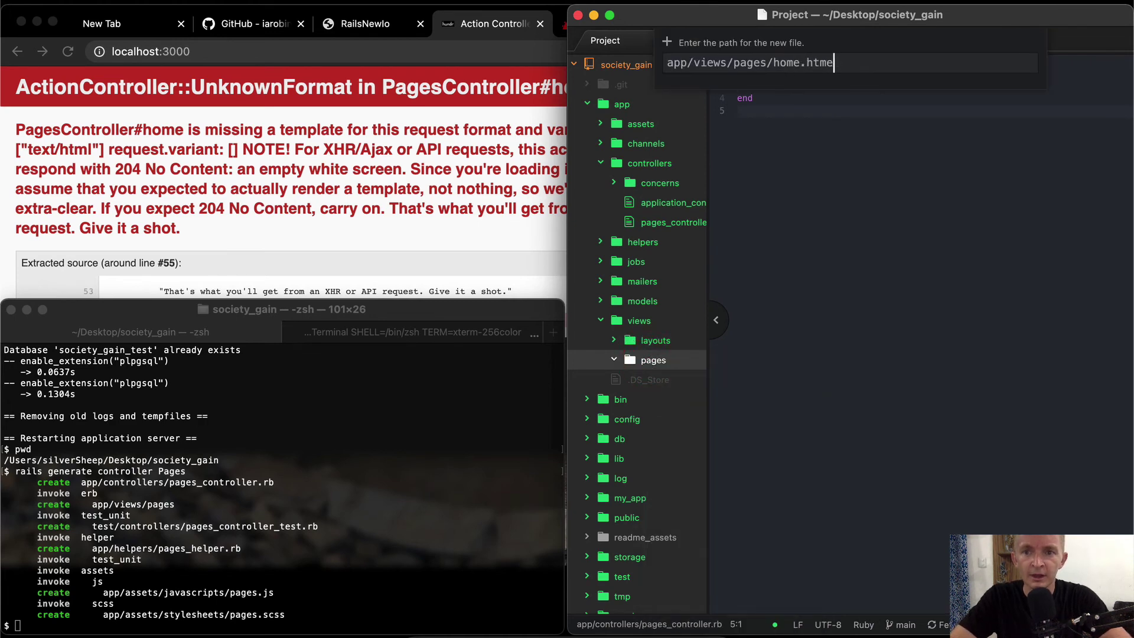
Create the home view file and rename it to home.html.erb.
key(Return)
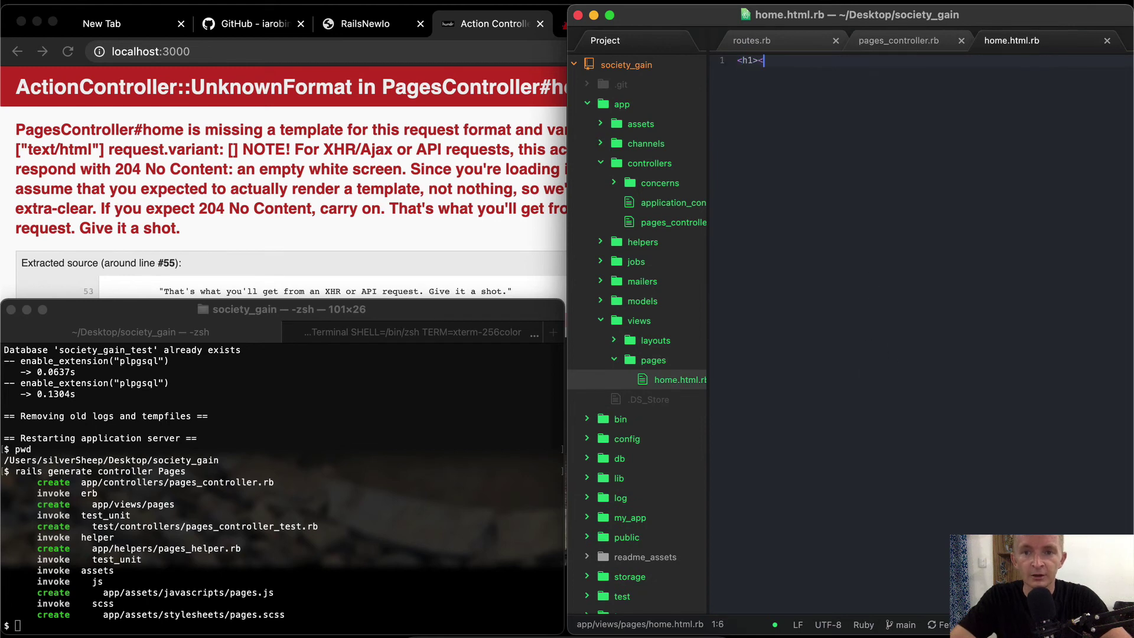
text(>)
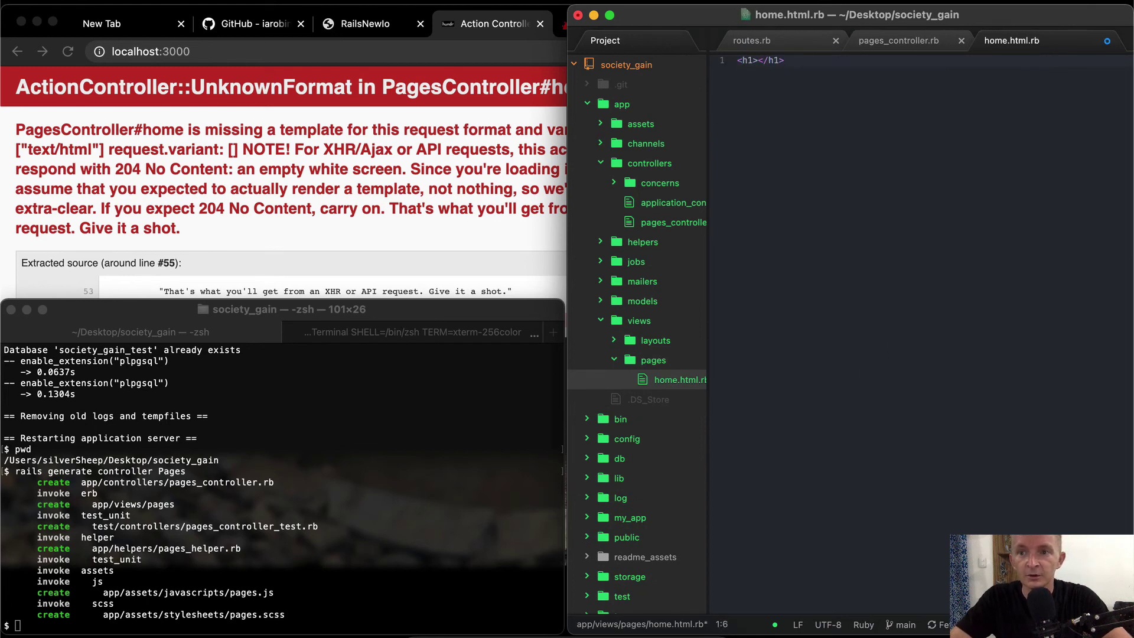
right_click(676, 387)
key(r)
key(Return)
key(Right)
key(Right)
key(Right)
text(e)
key(Return)
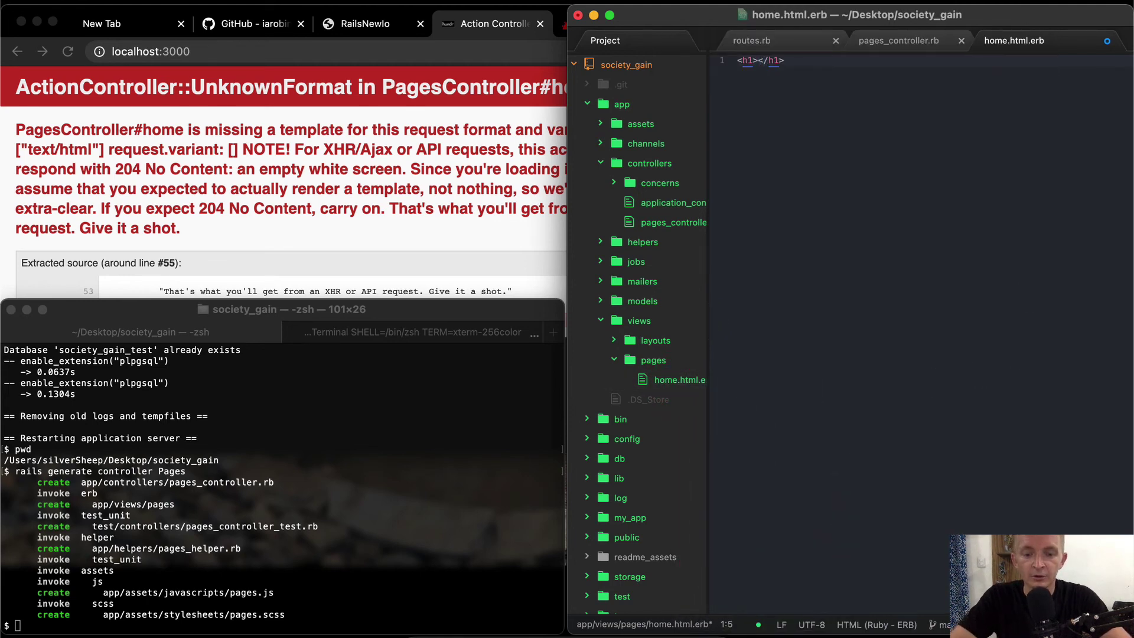
text(Society Gain)
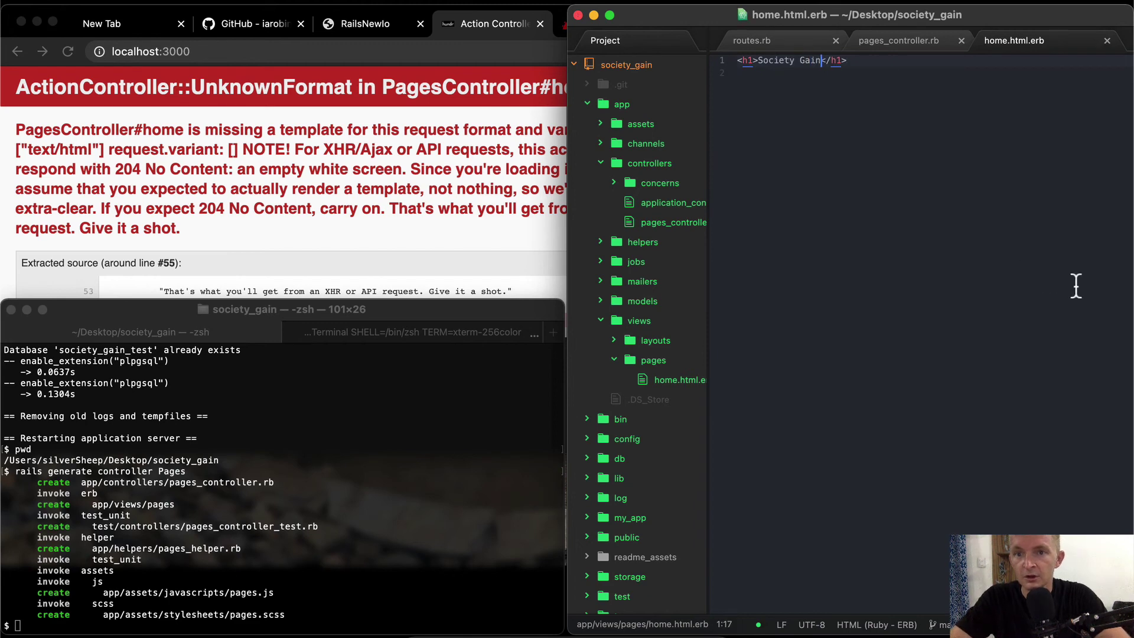
Write <h1>Society Gain</h1> and <p>...more to come...</p>, then save the view.
click(1080, 283)
text(p></p>)
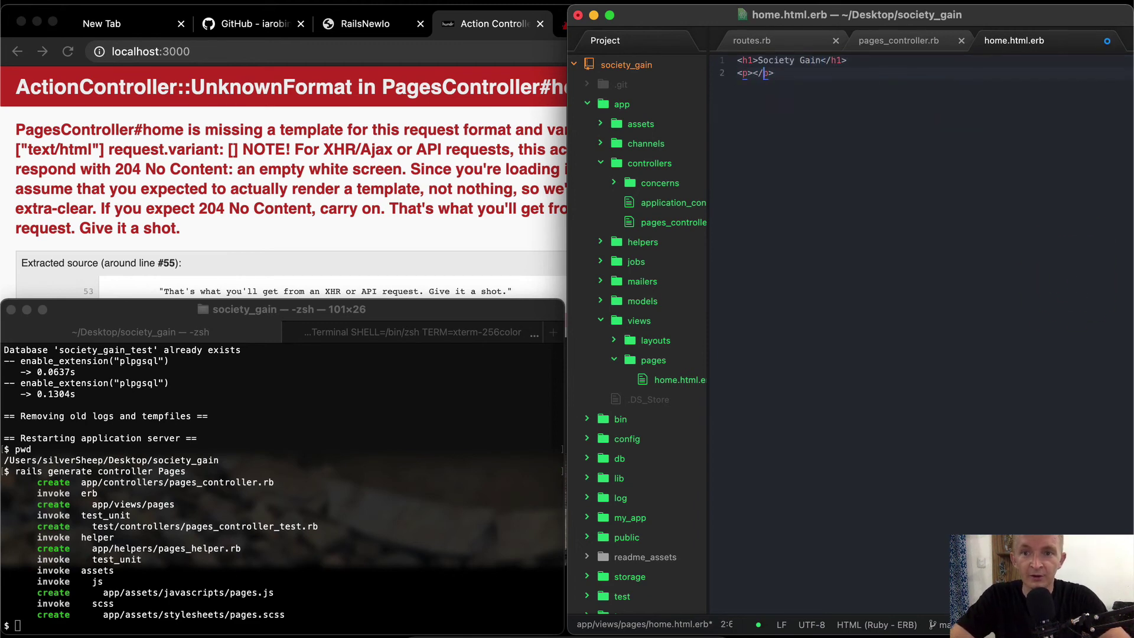
text(More to come...)
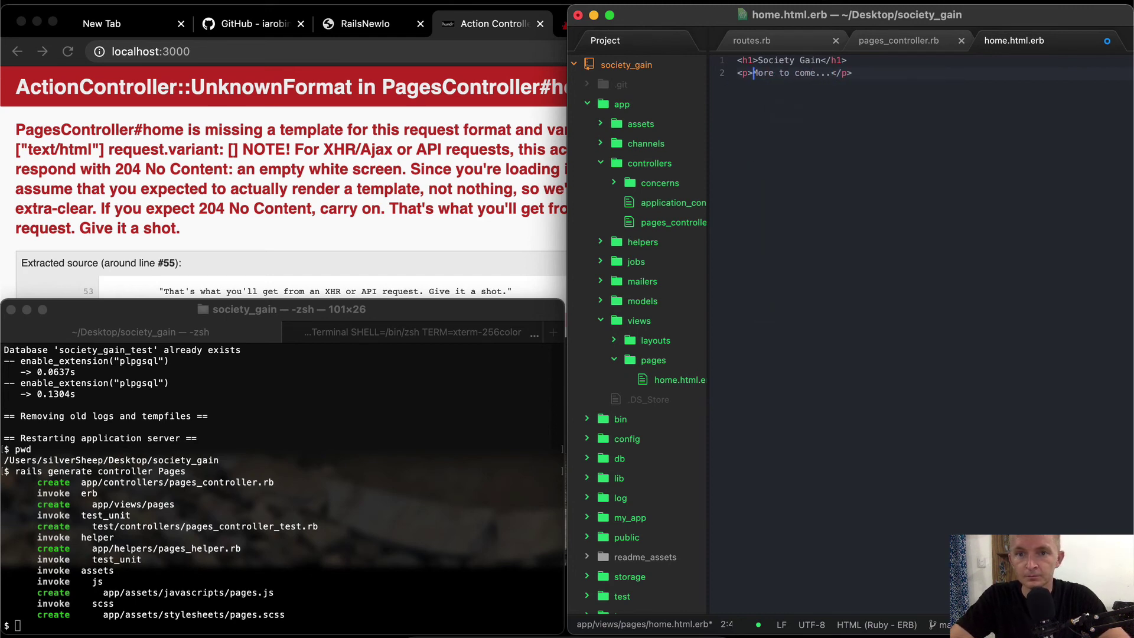
key(BackSpace)
text(...m)
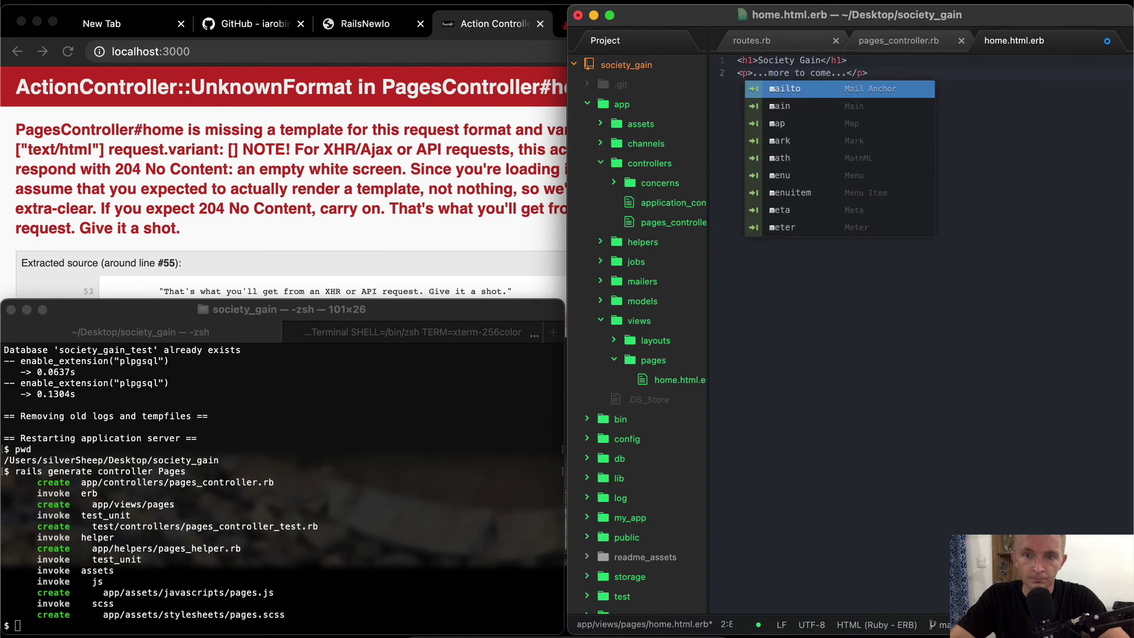
click(1094, 401)
key(super+s)
click(324, 219)
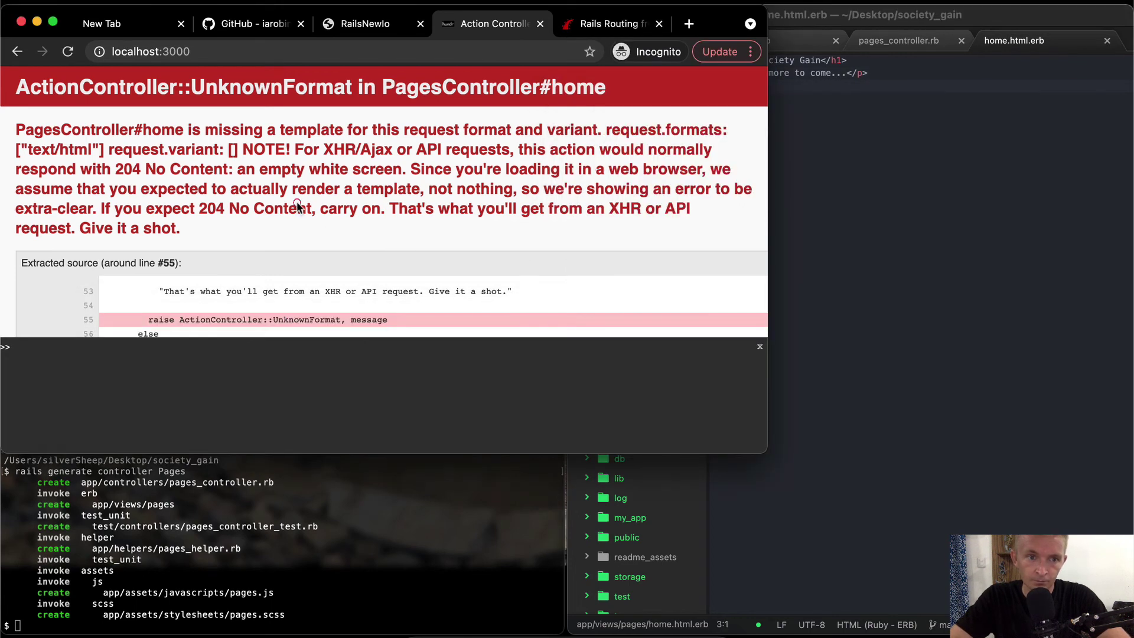
Reload localhost:3000 to see the Society Gain page, then return to pages_controller.rb.
key(super+r)
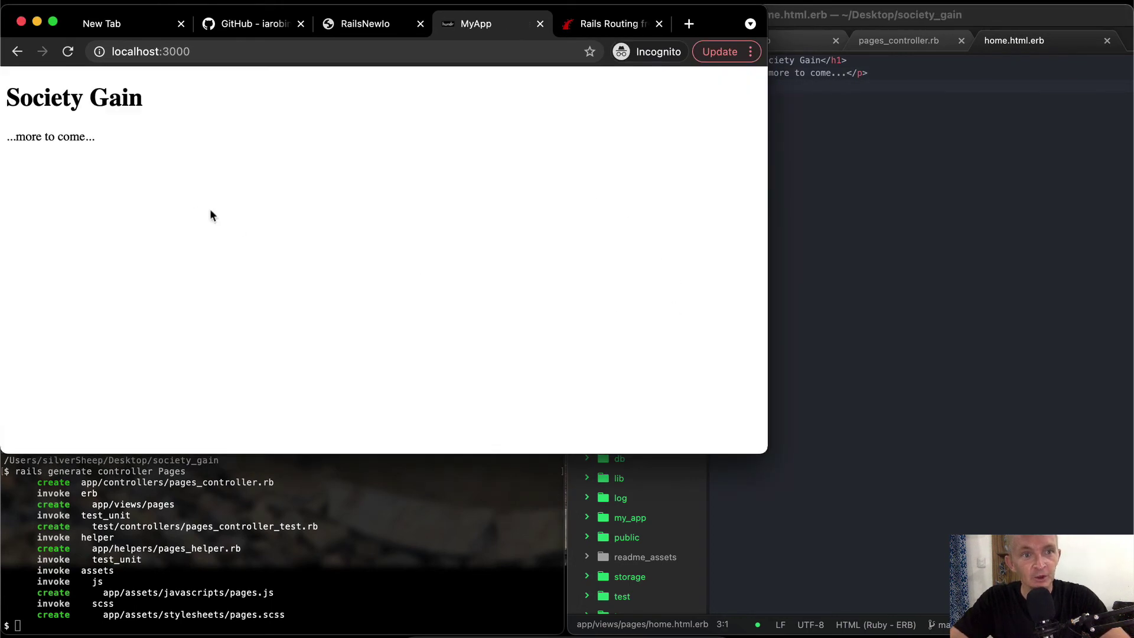
drag(248, 217, 2, 120)
click(4, 120)
click(848, 183)
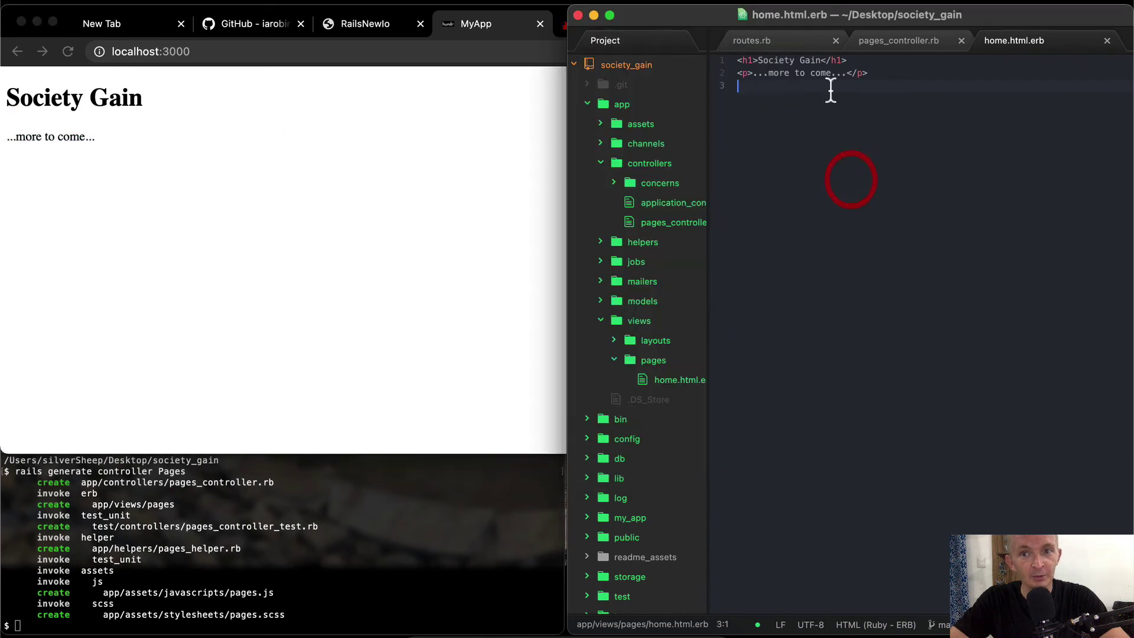
click(809, 46)
click(908, 41)
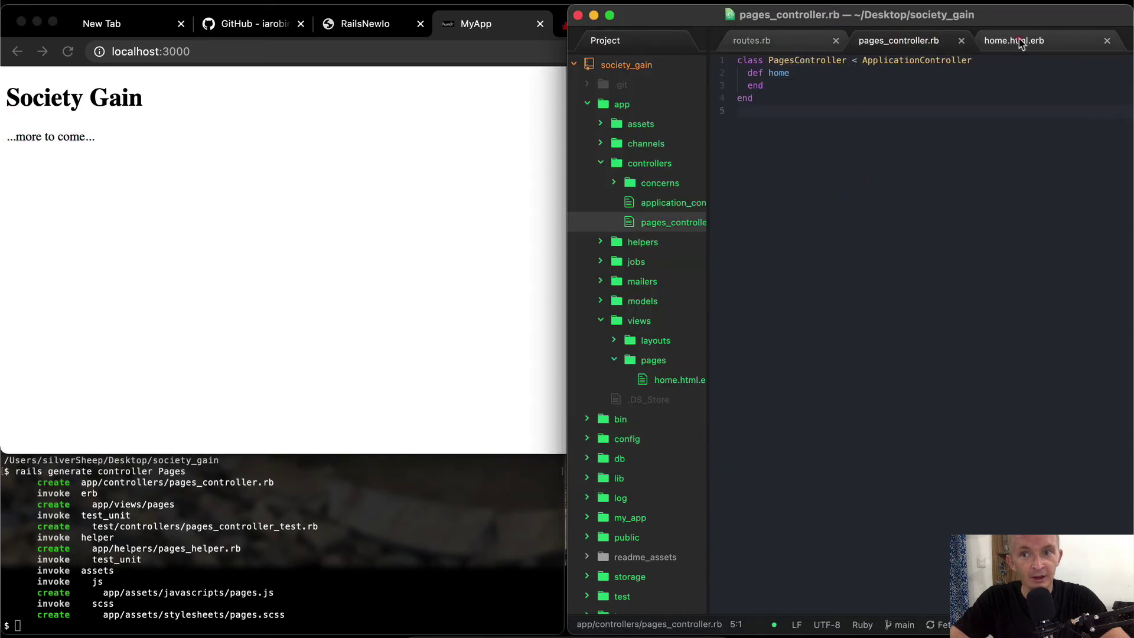
click(1024, 42)
click(903, 41)
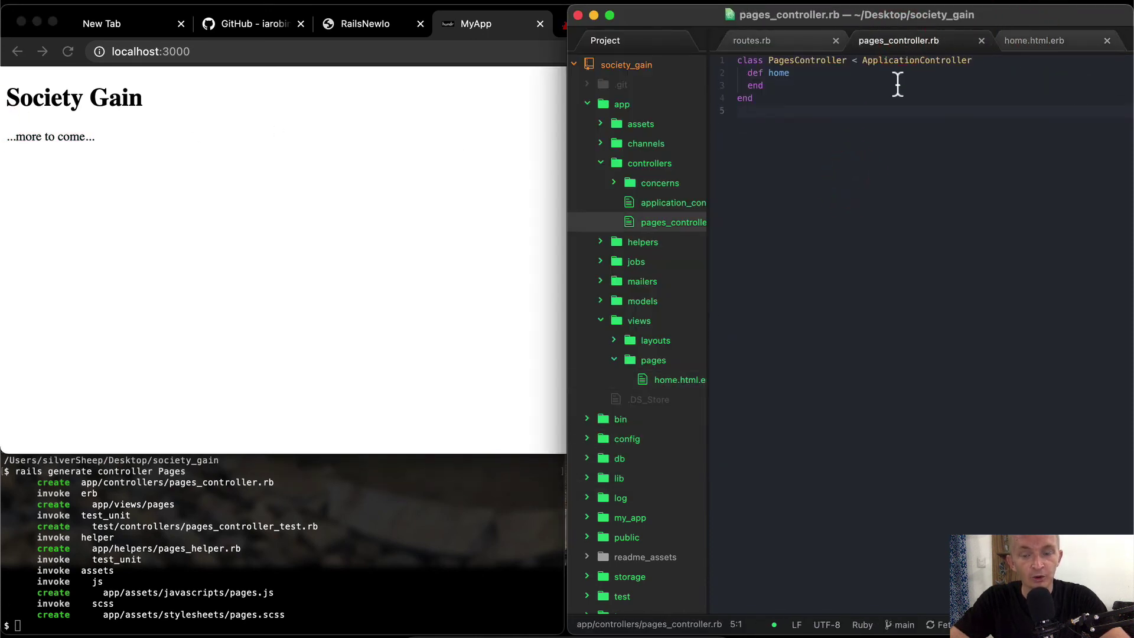
key(Return)
text(@data = [)
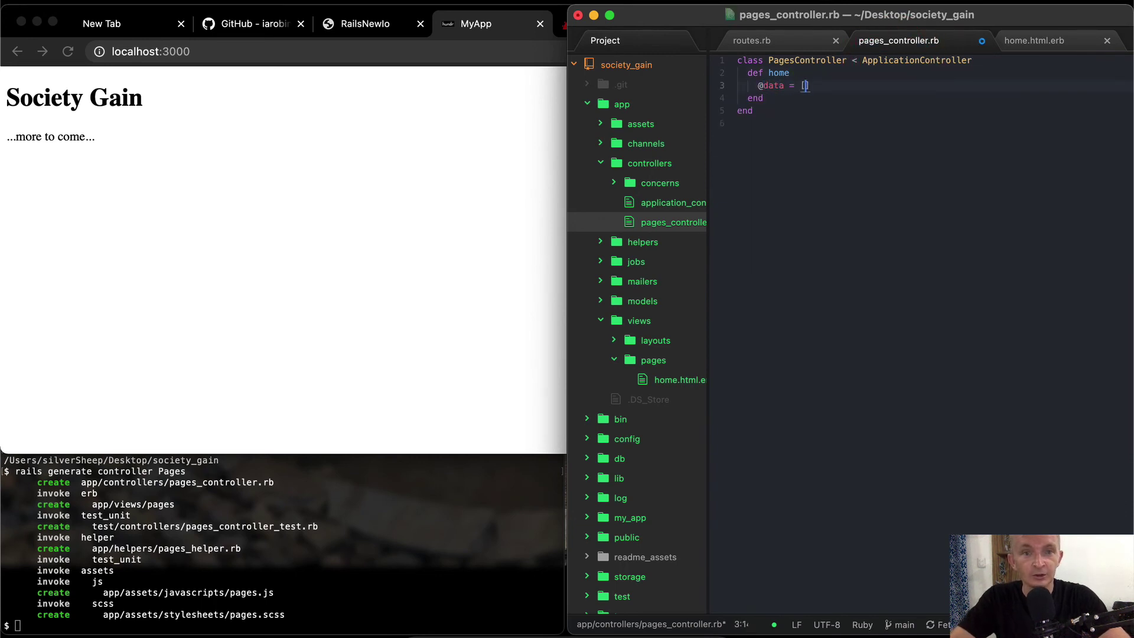
text(one,)
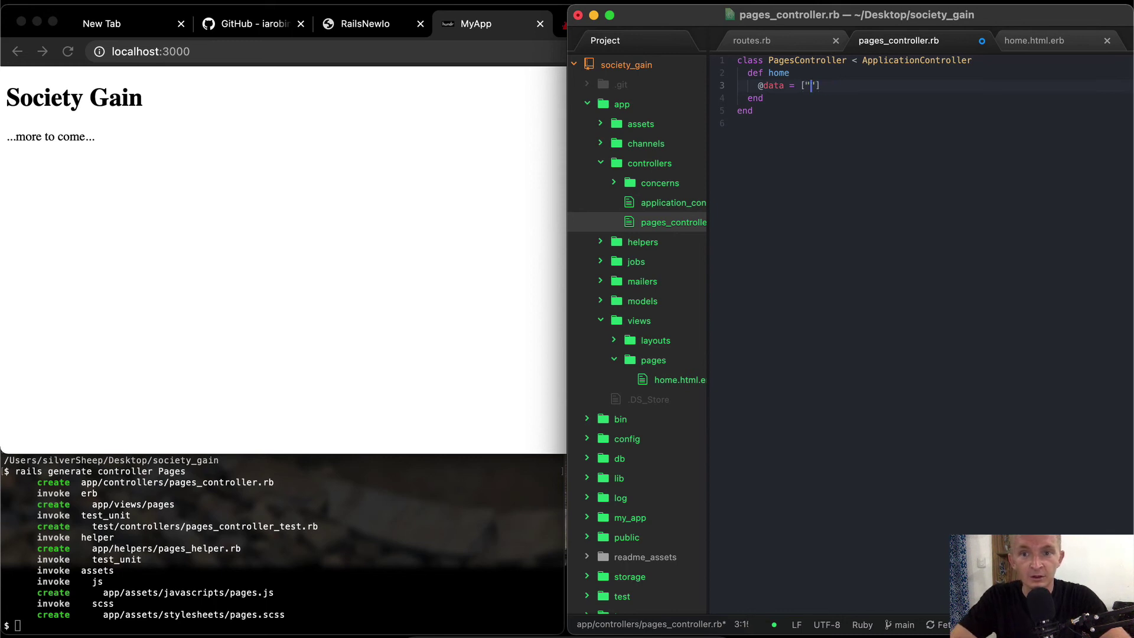
text(one",)
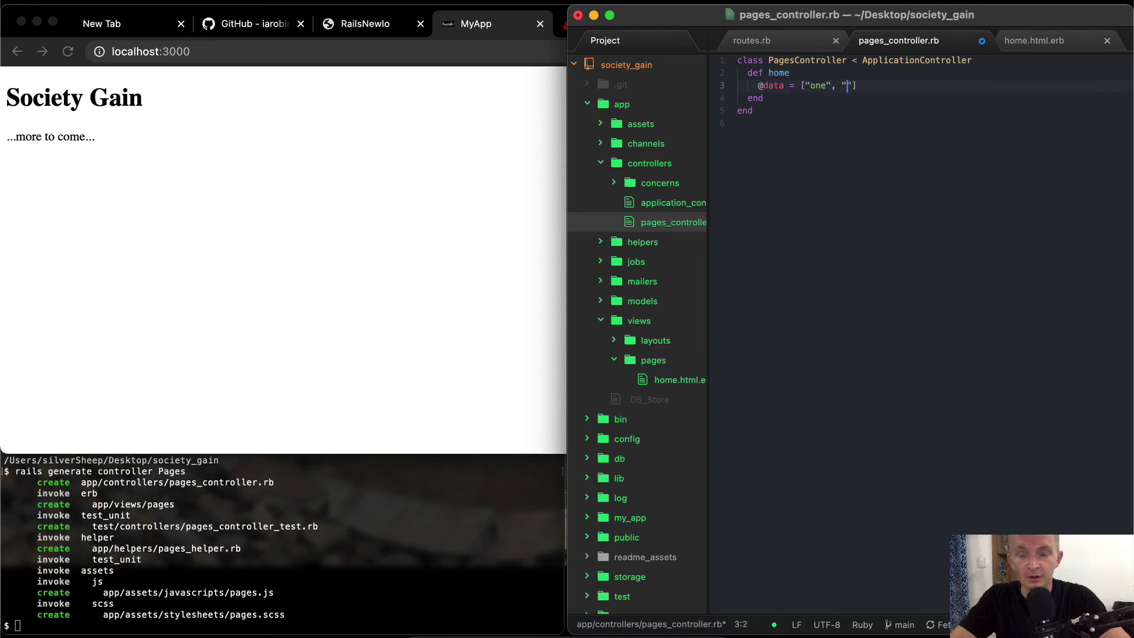
key(BackSpace)
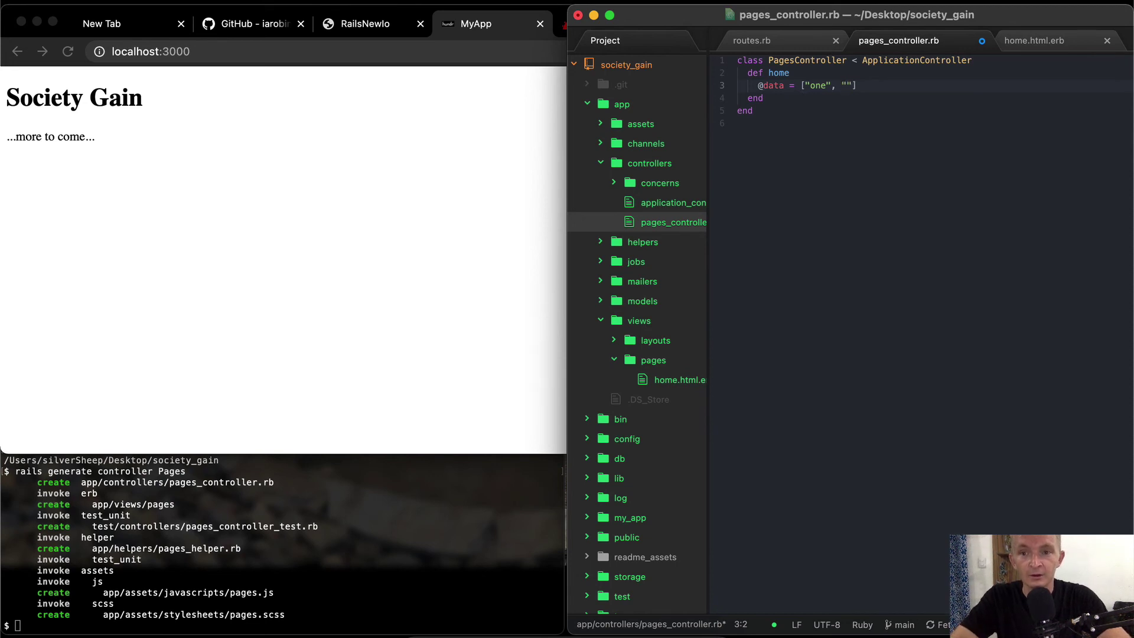
text(two)
text(", "three)
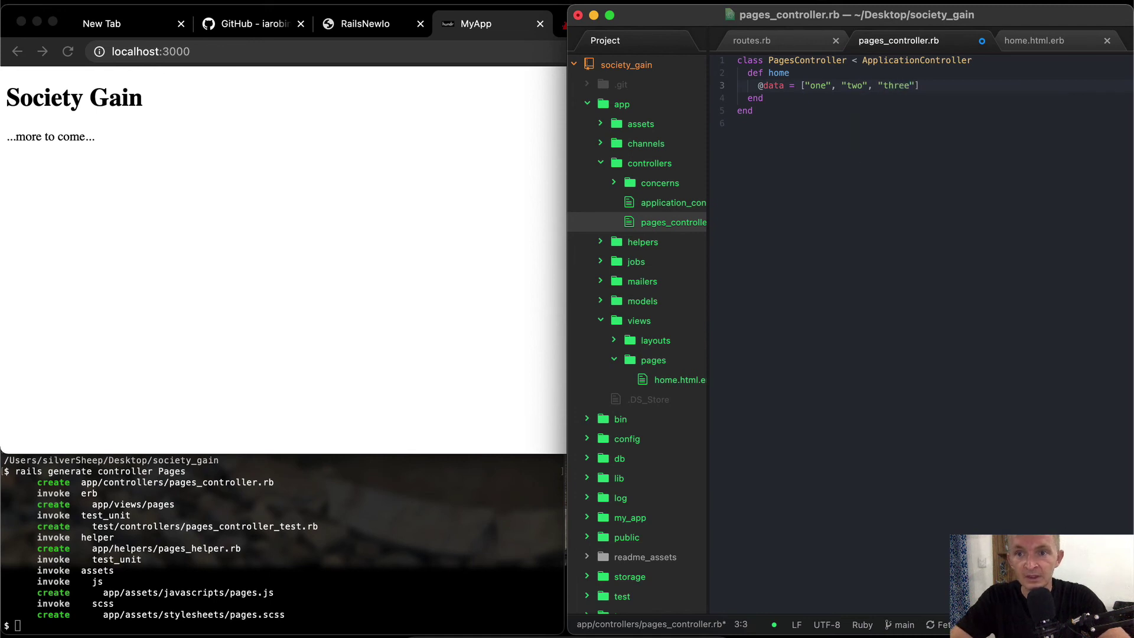
key(super+s)
click(1019, 40)
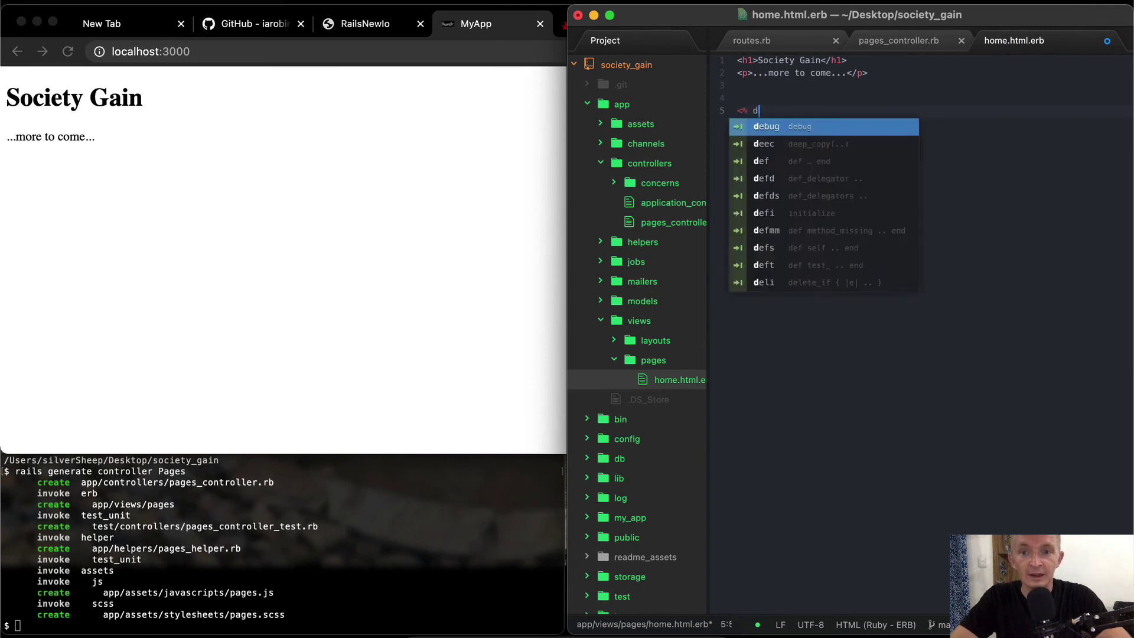
text(@data.each do |)
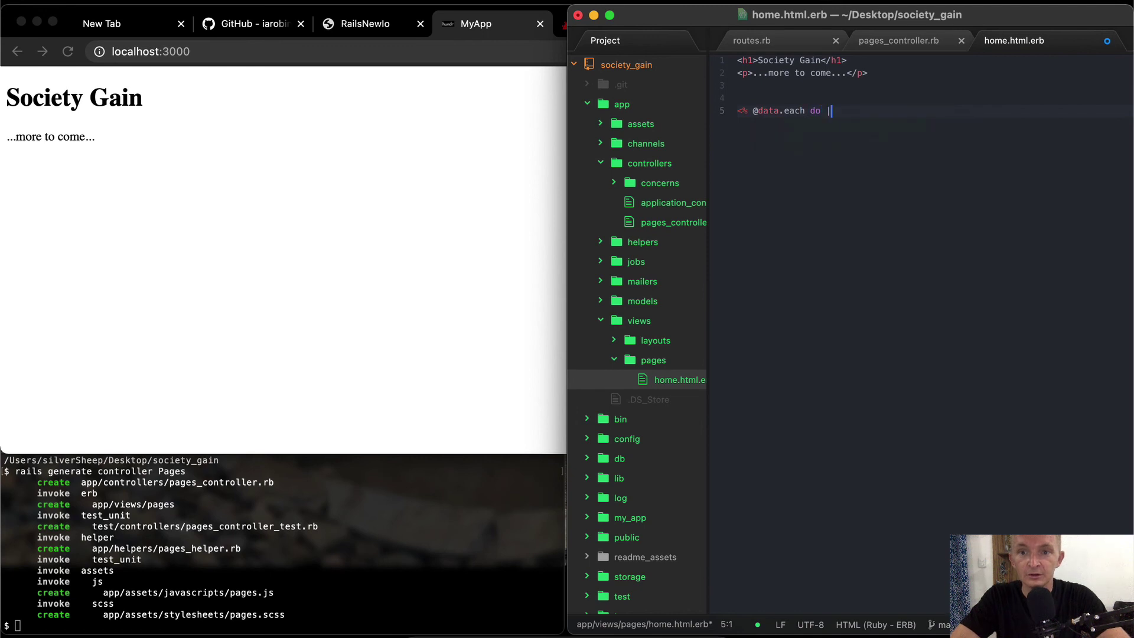
text(da)
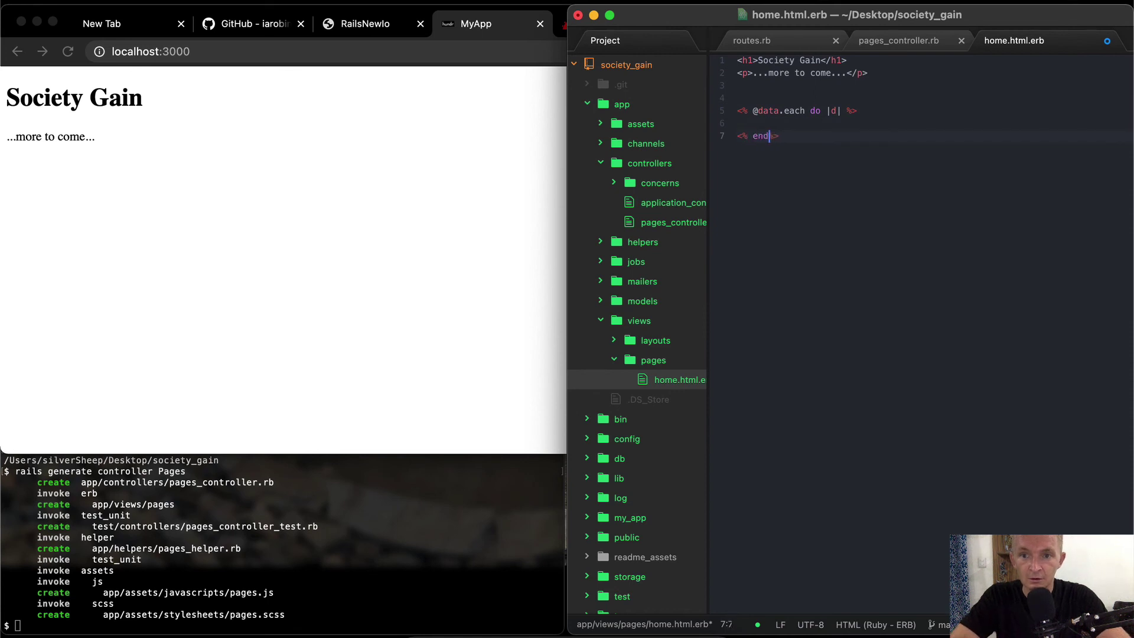
key(Up)
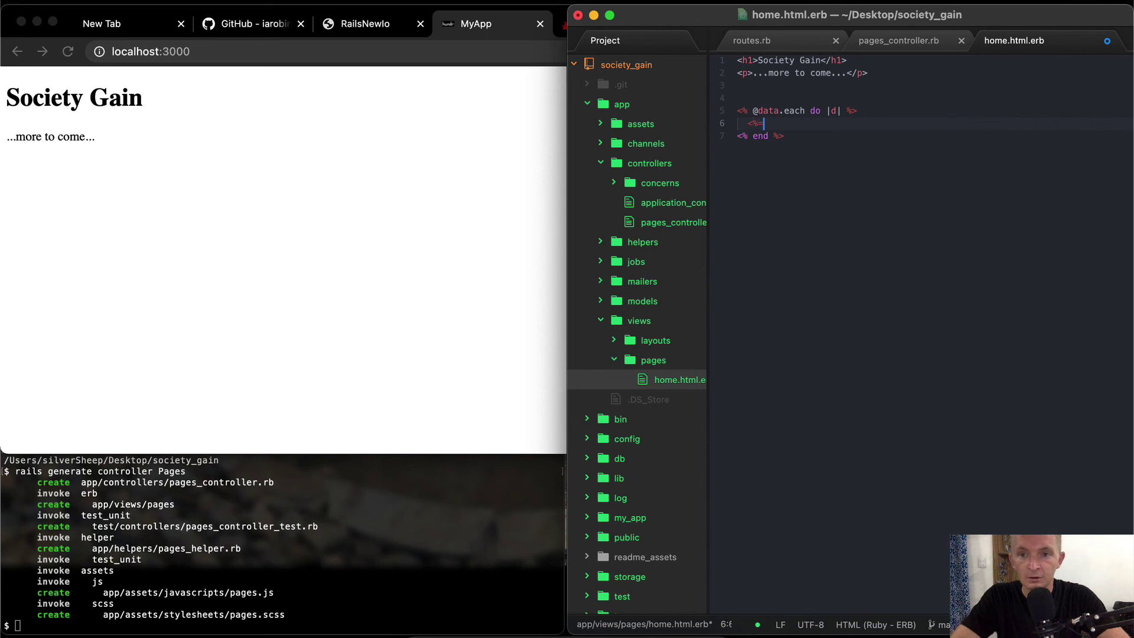
text(d %>)
click(996, 203)
click(417, 276)
key(super+r)
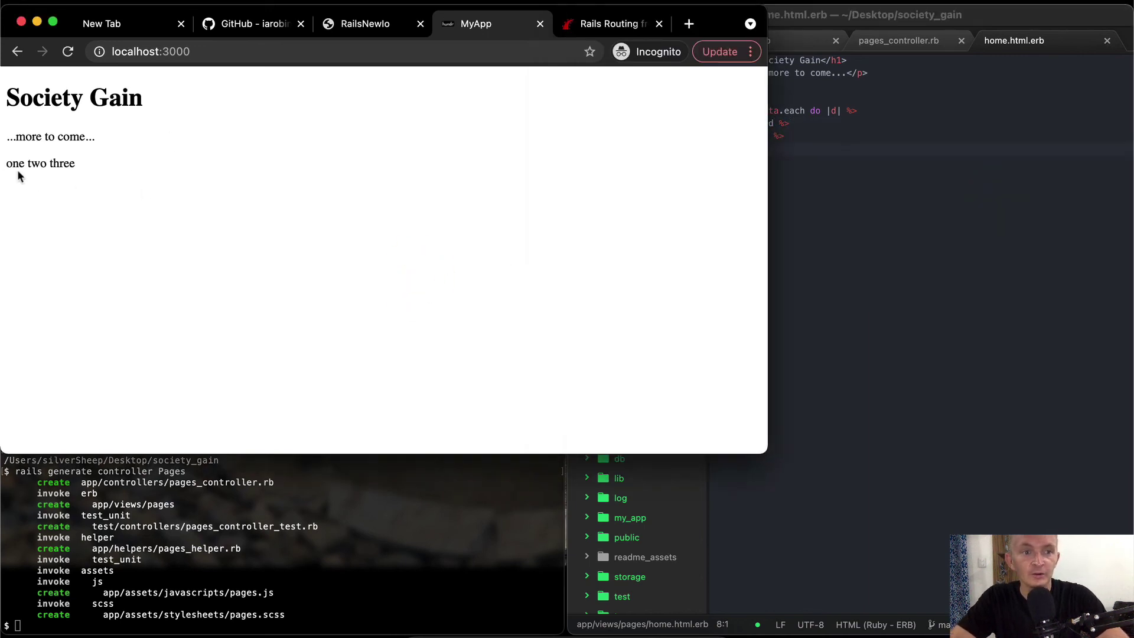
click(984, 191)
Insert a blank line above the loop and wrap <%= d %> in <li></li> tags.
click(785, 100)
key(Return)
text(<ul>)
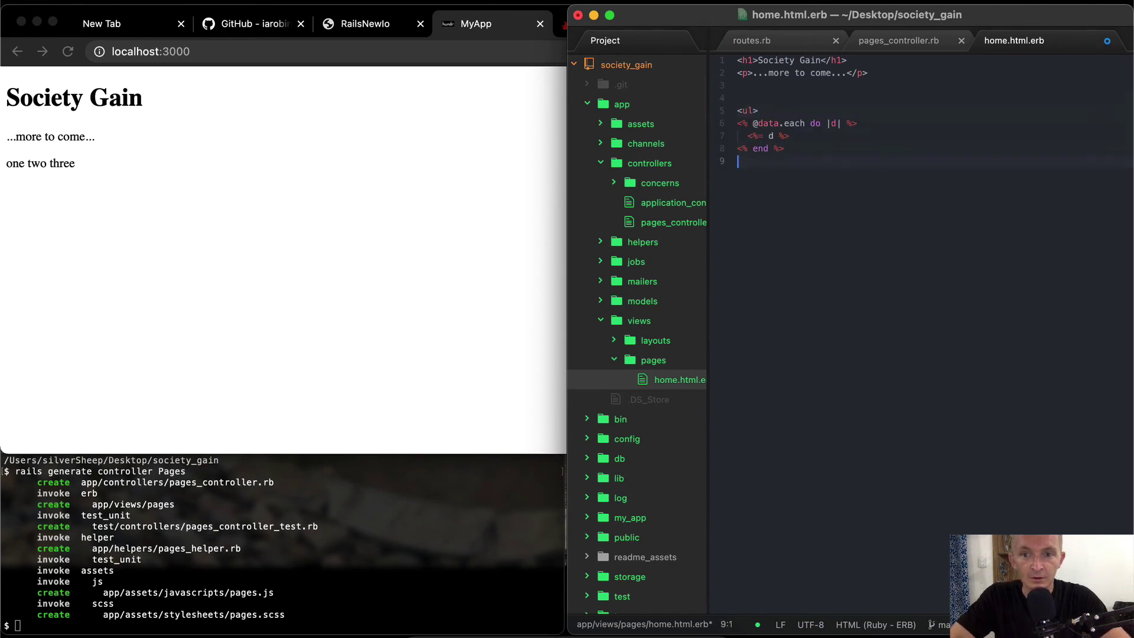
text(ul>)
click(747, 135)
text(<)
click(817, 138)
text(<li>)
click(817, 137)
text(/)
click(921, 162)
Save home.html.erb and reload localhost:3000 to see the bulleted list.
key(super+s)
click(3, 203)
key(super+r)
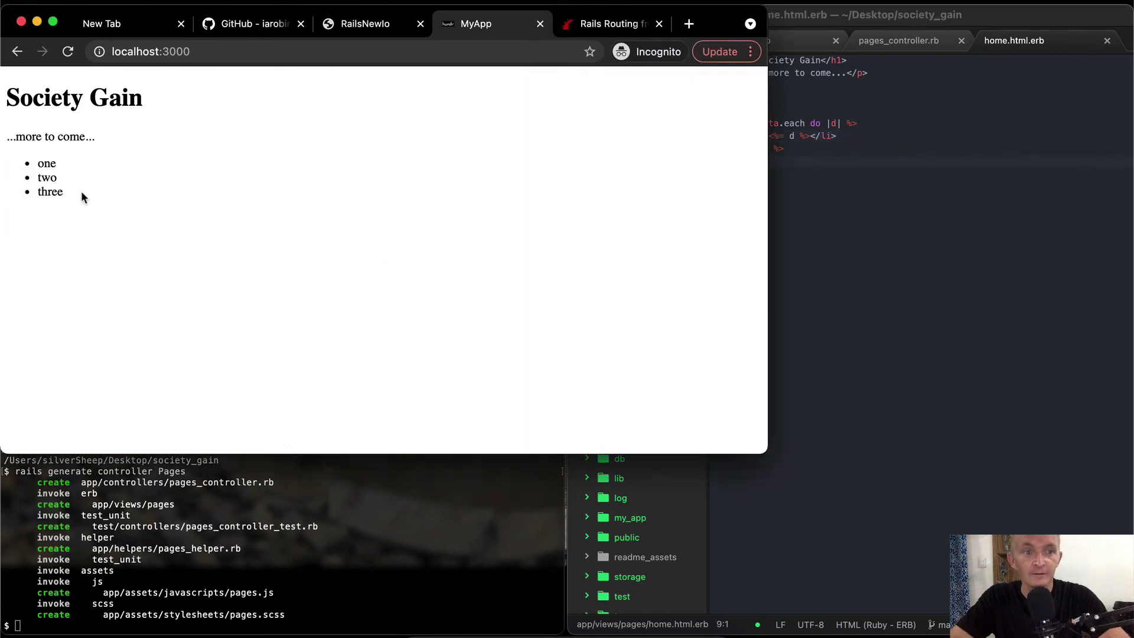
drag(41, 161, 41, 238)
click(878, 139)
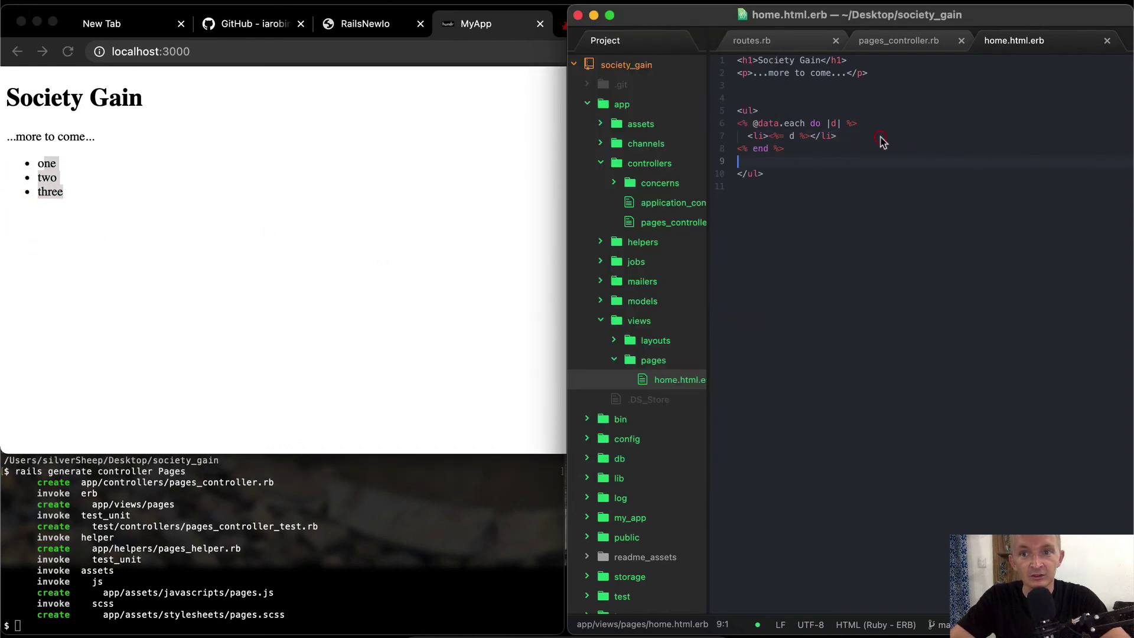
click(886, 44)
click(786, 44)
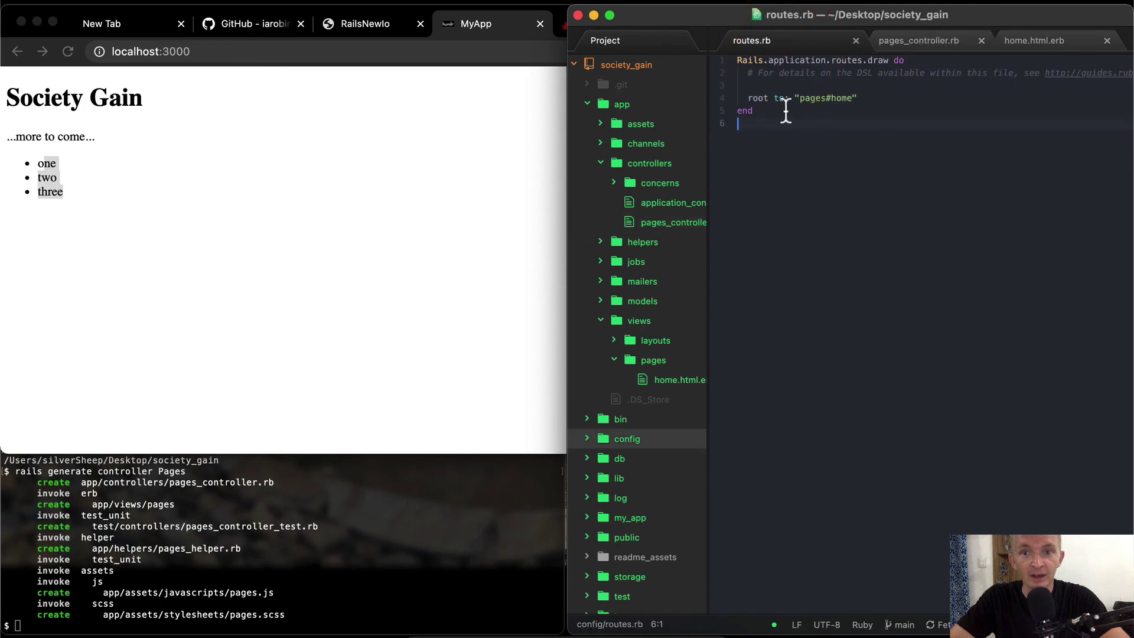
click(471, 152)
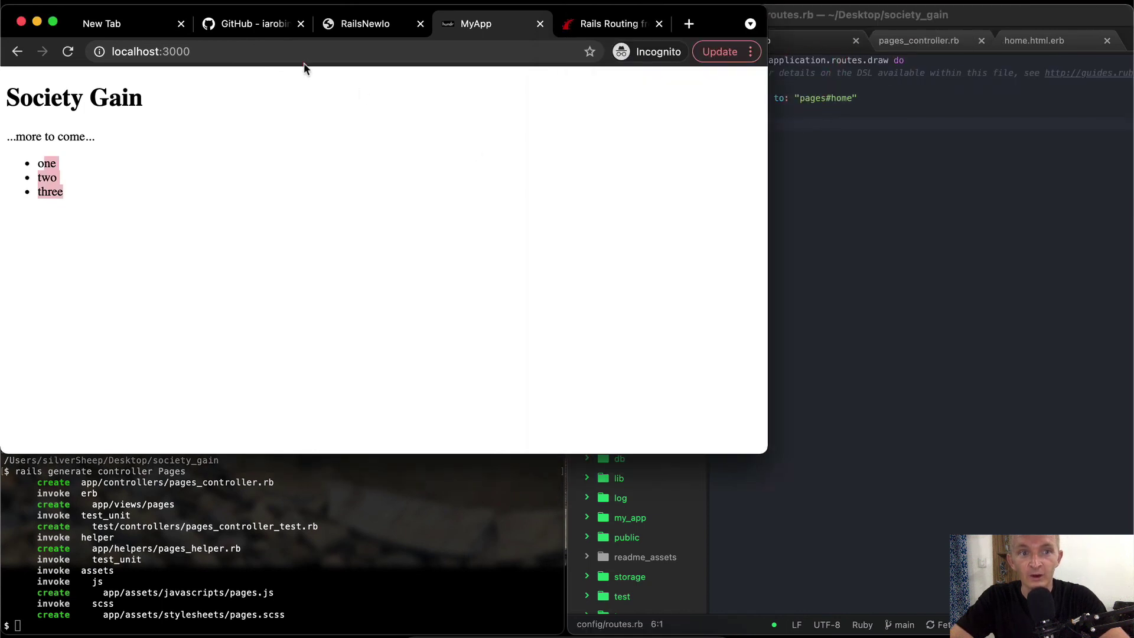
click(209, 52)
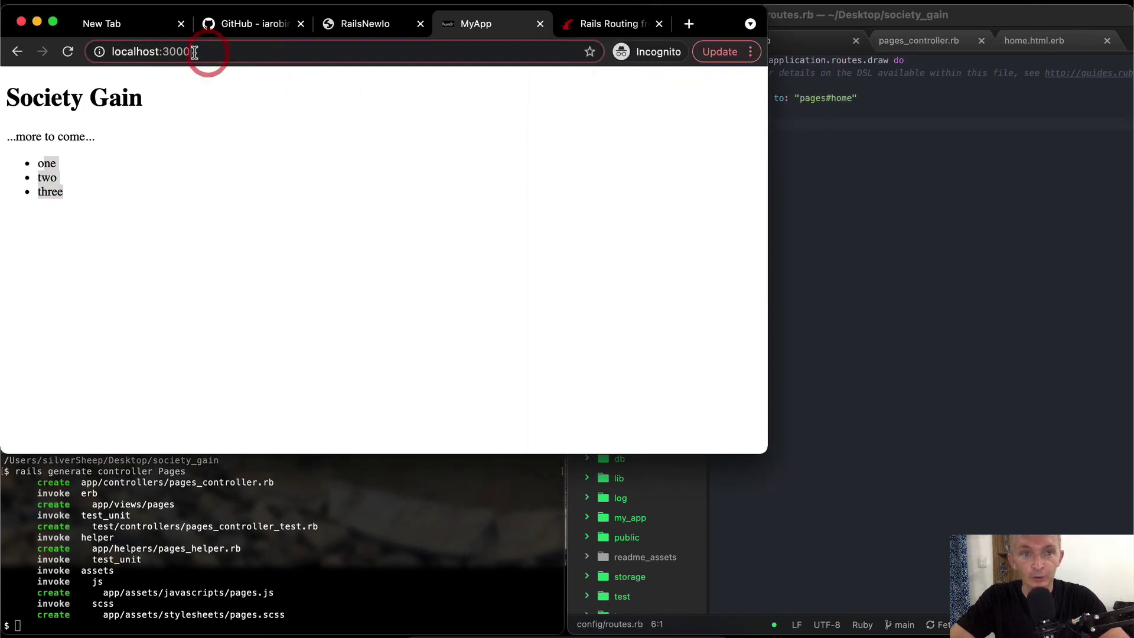
click(927, 163)
click(804, 99)
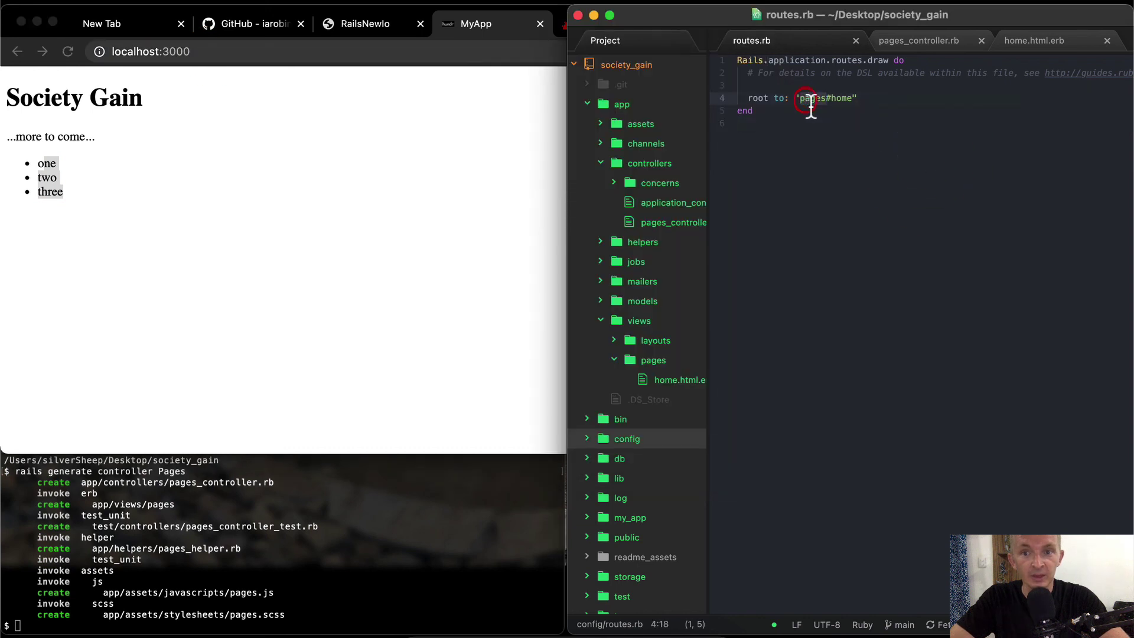
click(945, 40)
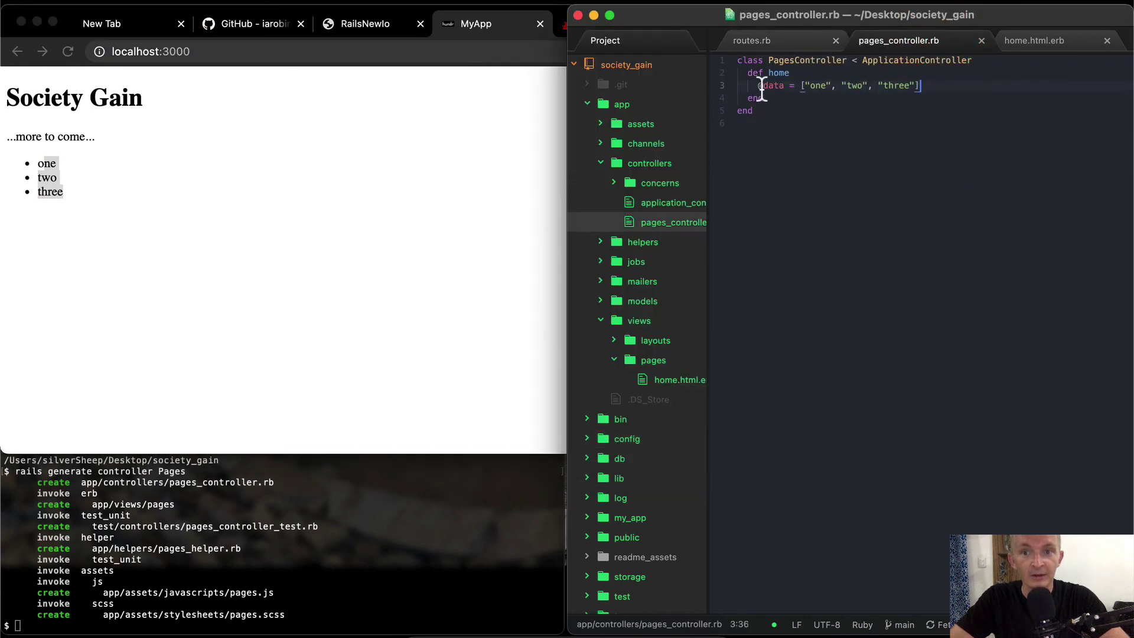
drag(759, 88, 1033, 94)
click(1034, 95)
Indent the three loop lines in home.html.erb and delete the empty line before the closing tag.
click(1052, 42)
click(903, 51)
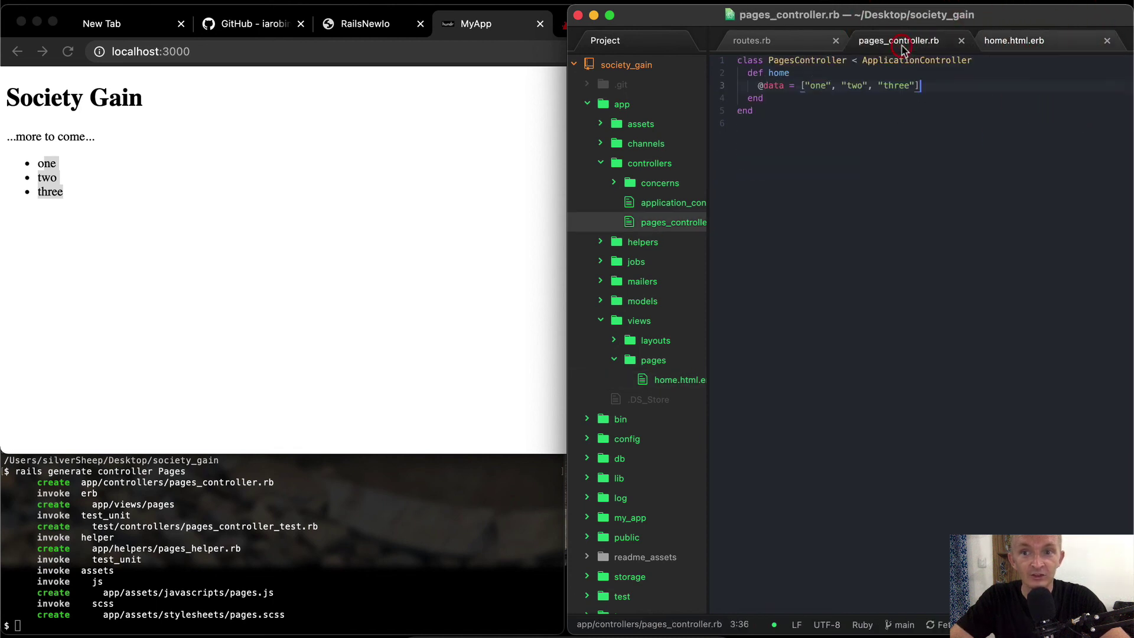
click(1018, 43)
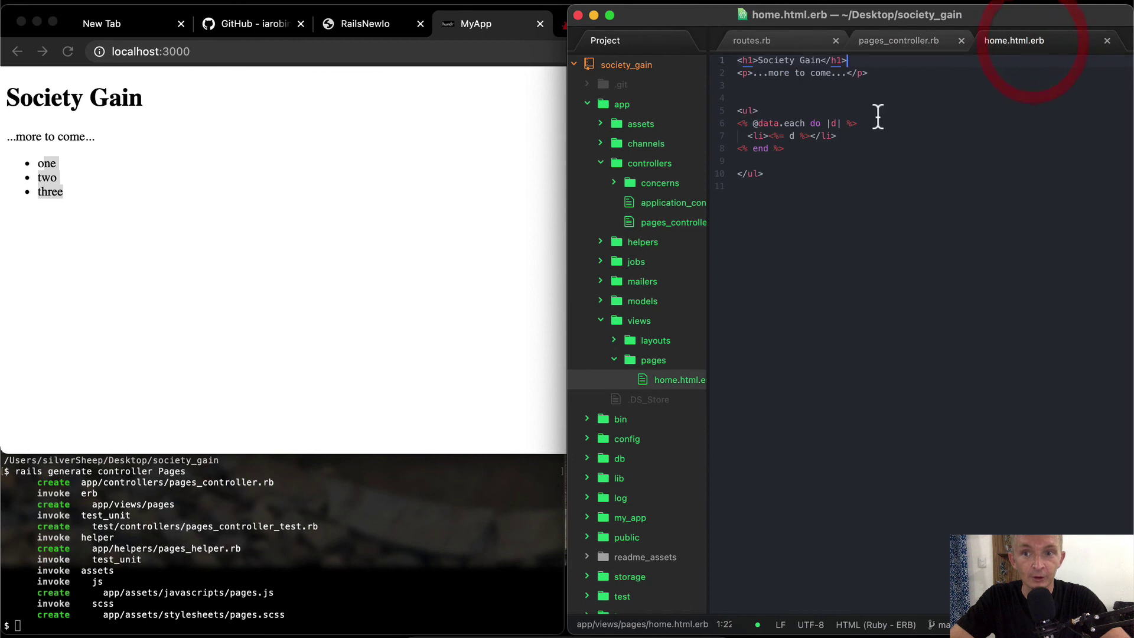
click(805, 161)
drag(805, 160, 800, 129)
key(Tab)
click(854, 166)
key(BackSpace)
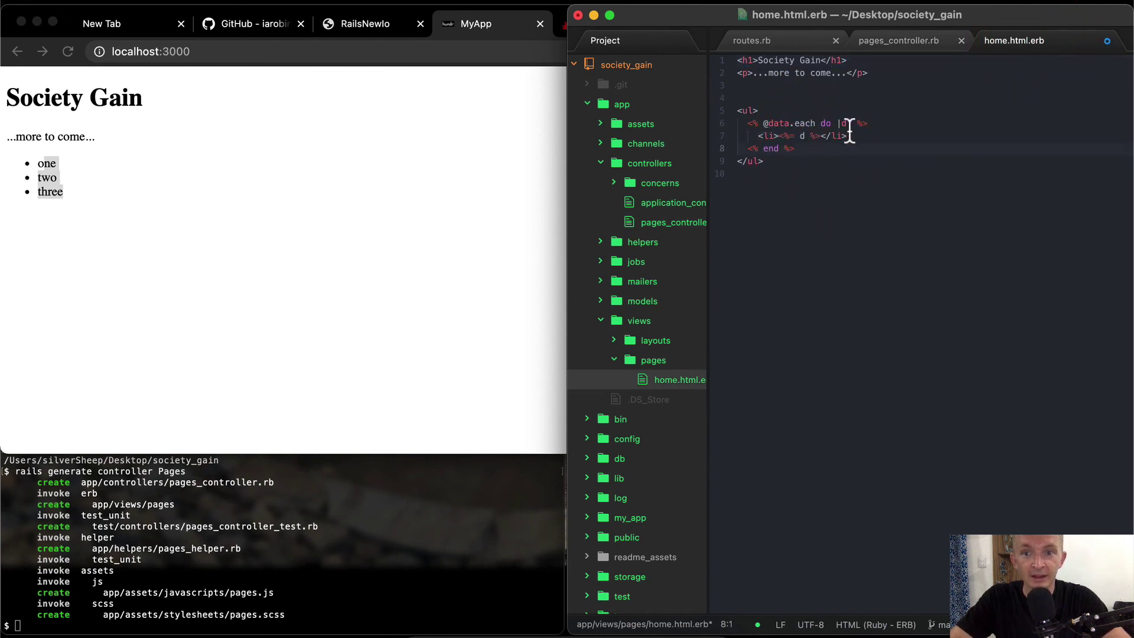
click(820, 152)
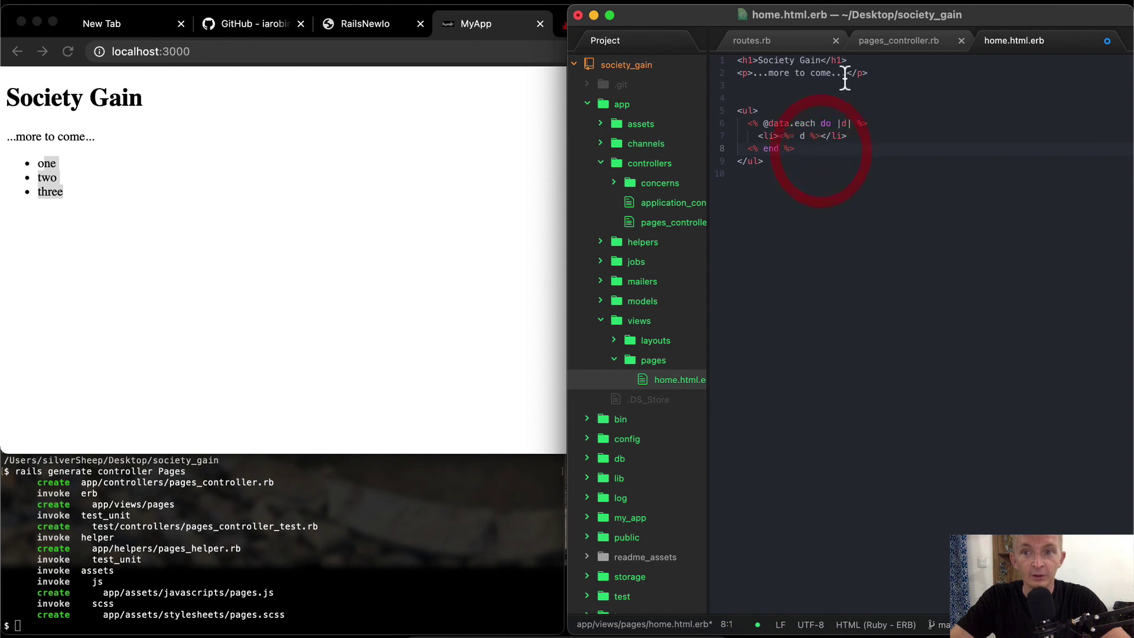
click(895, 40)
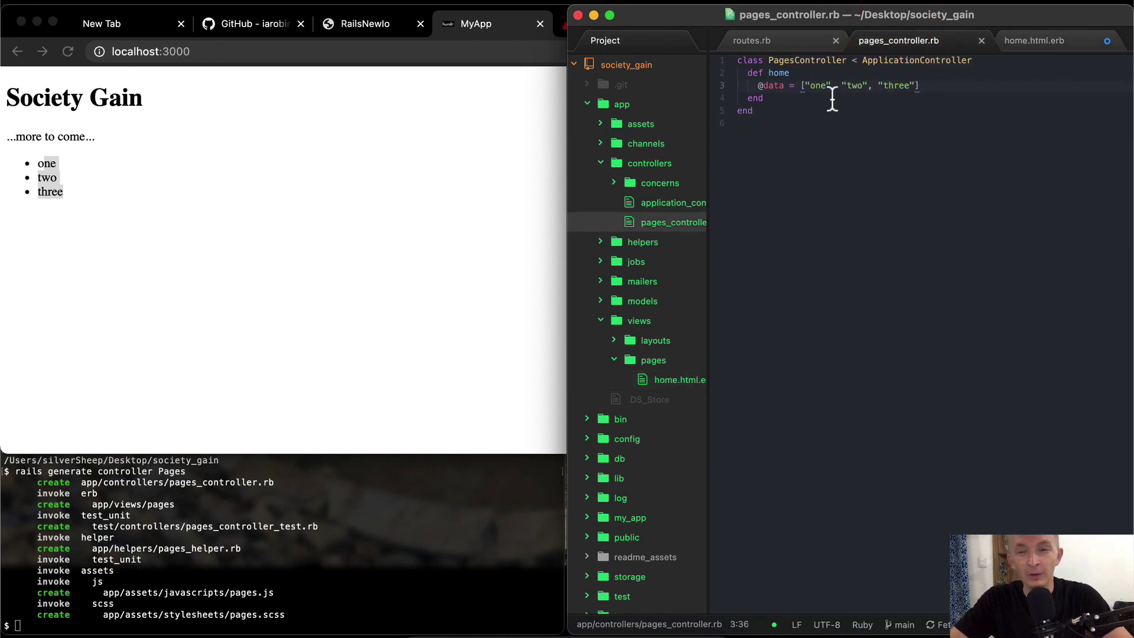
drag(800, 86, 982, 89)
click(986, 89)
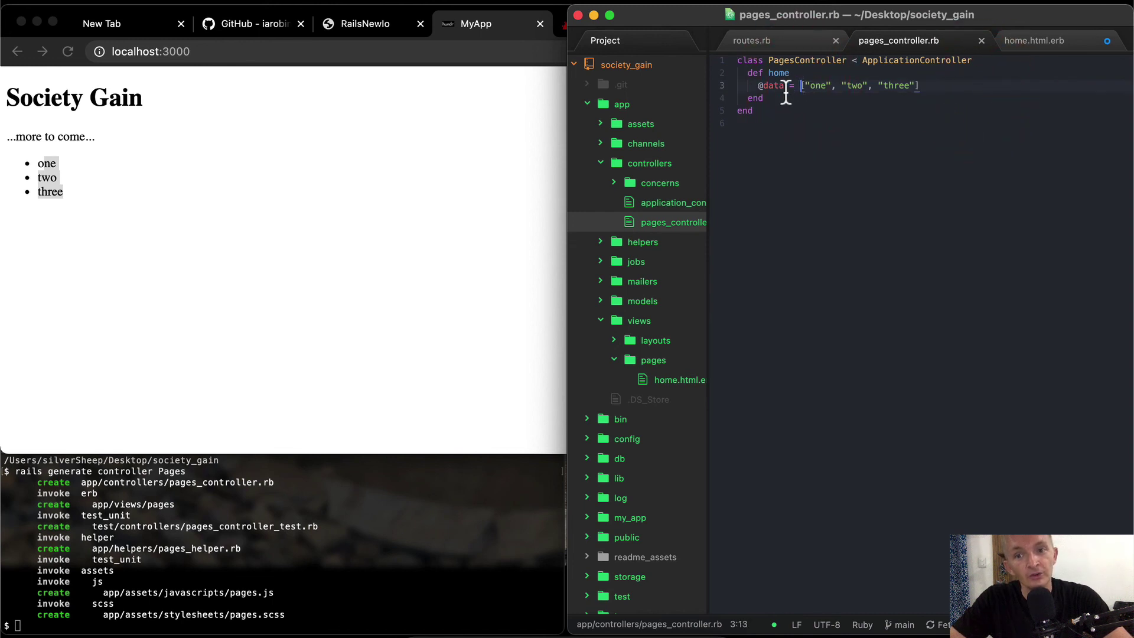
click(1048, 41)
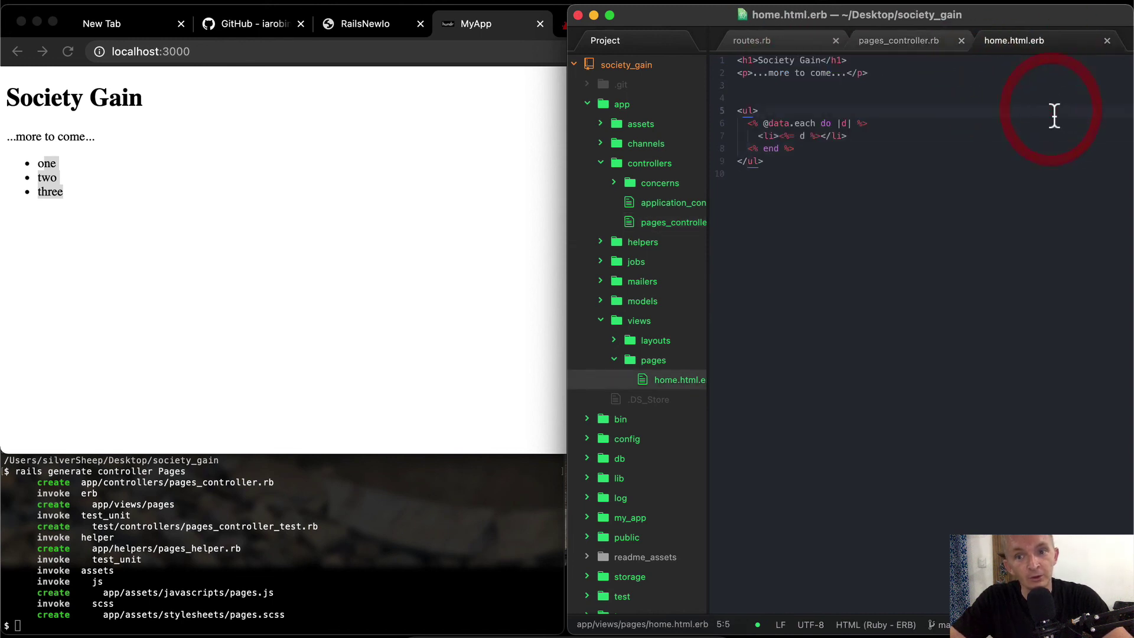
key(super+Tab)
click(342, 228)
click(944, 208)
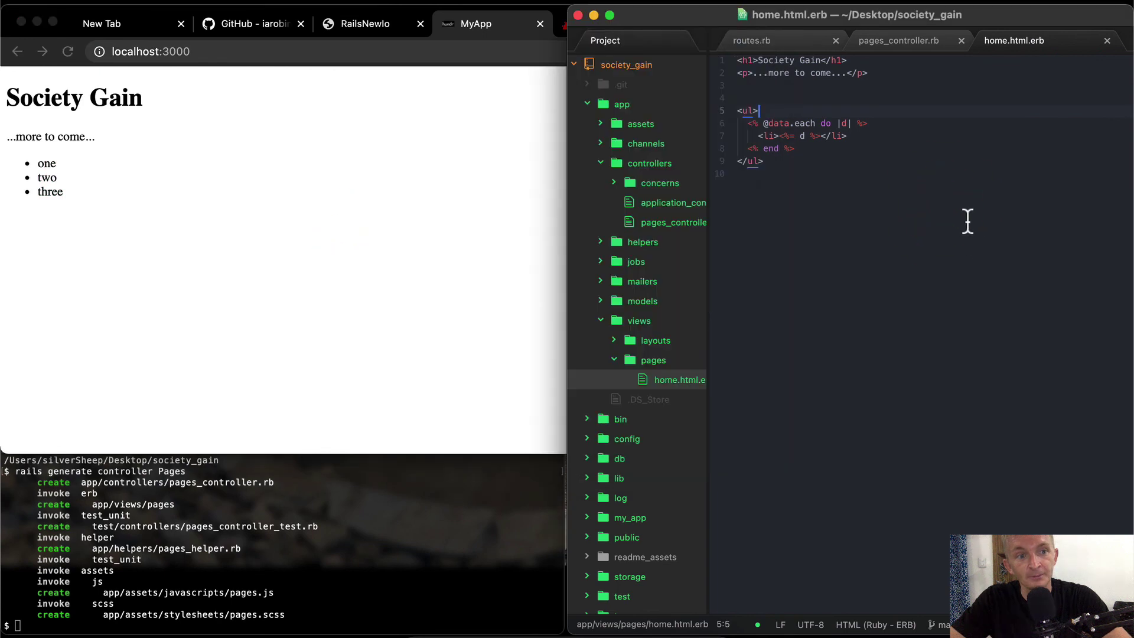
key(super+Tab)
click(220, 152)
click(888, 339)
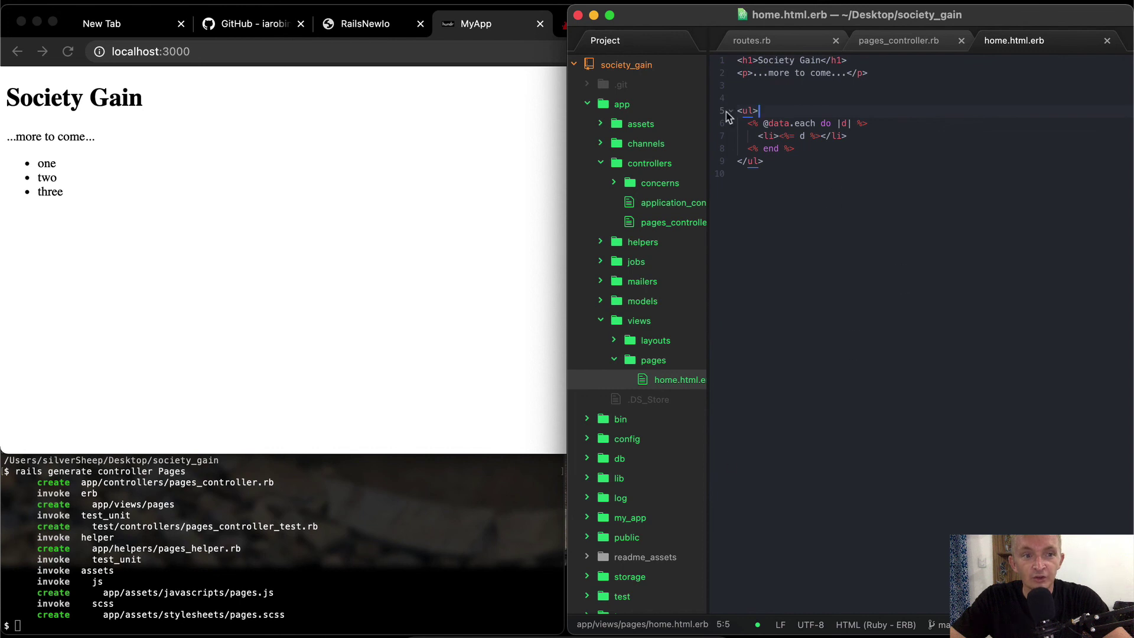
click(470, 211)
click(910, 279)
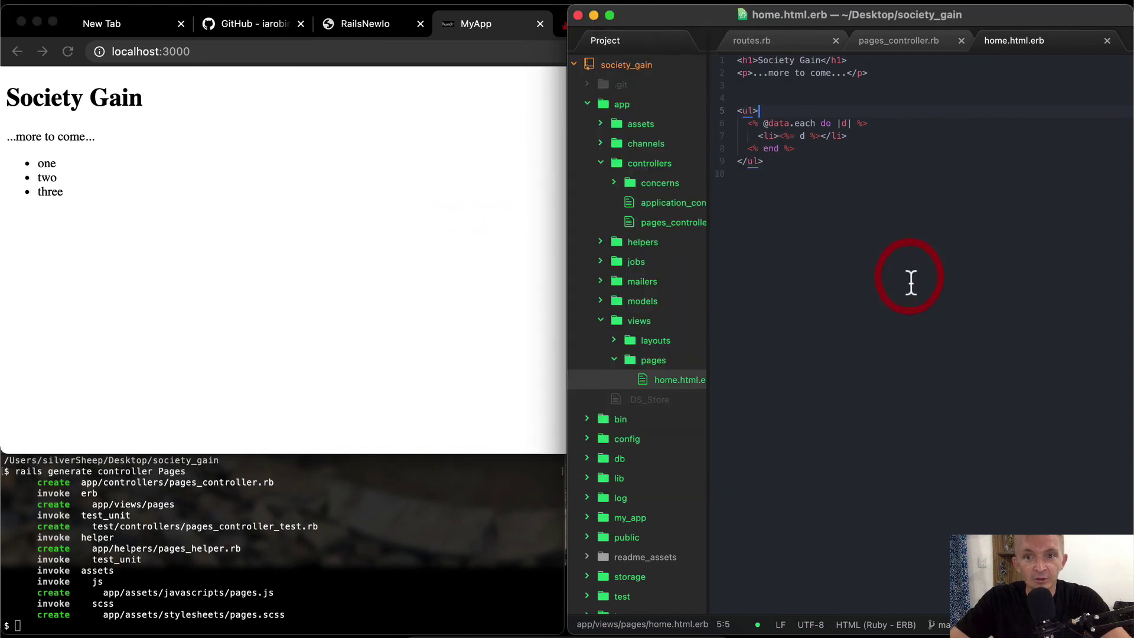
Reload the society_gain repository page on GitHub and inspect its address.
click(404, 25)
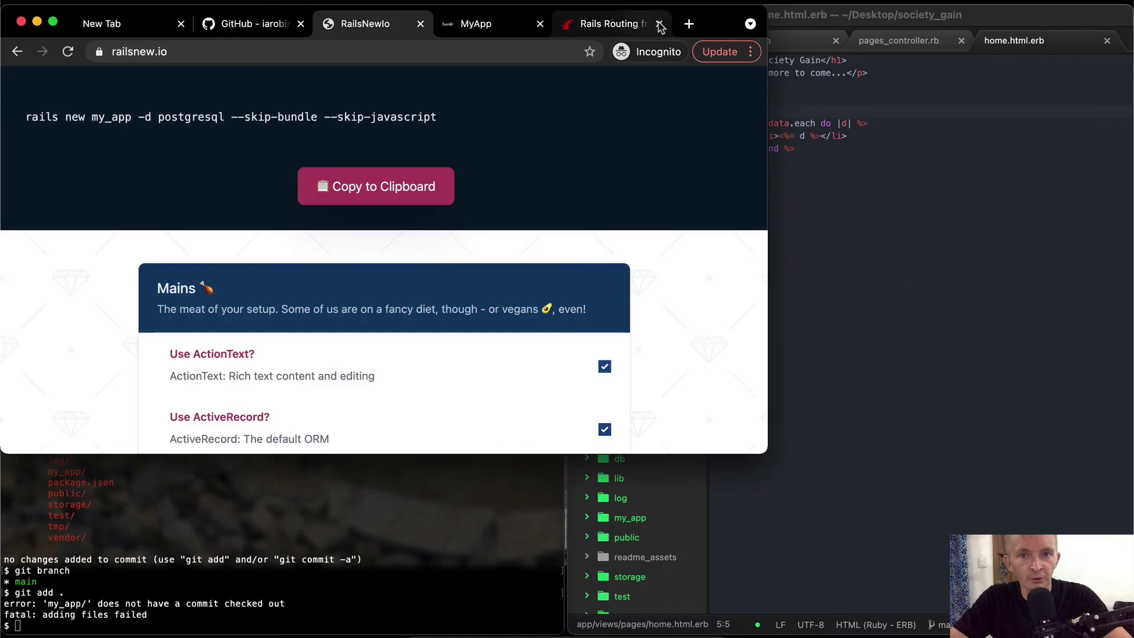
click(259, 28)
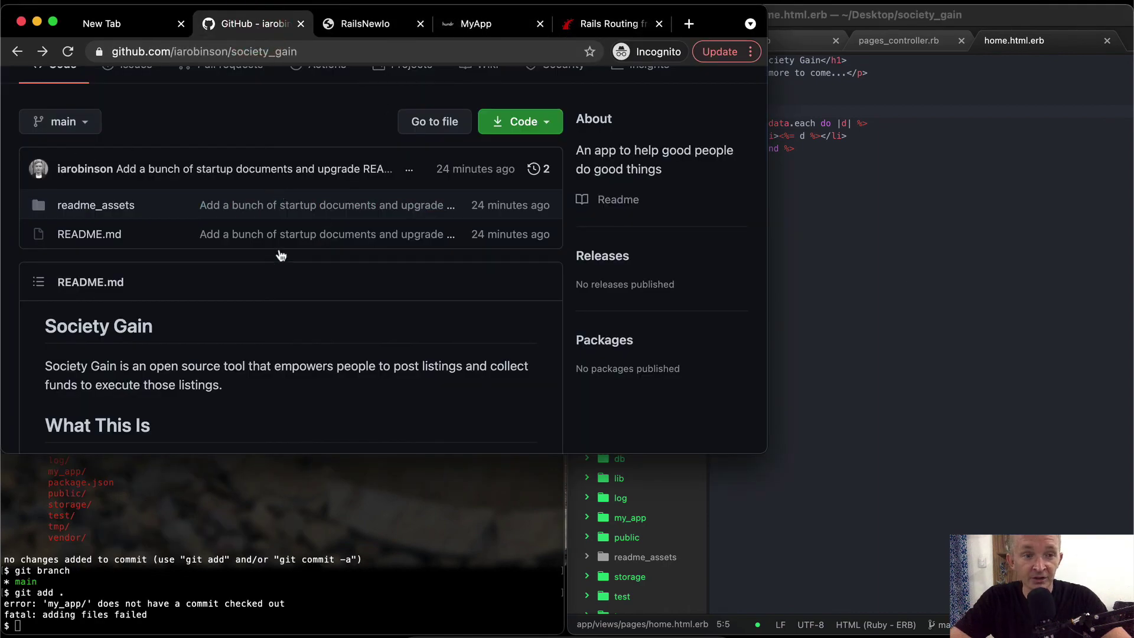
click(342, 237)
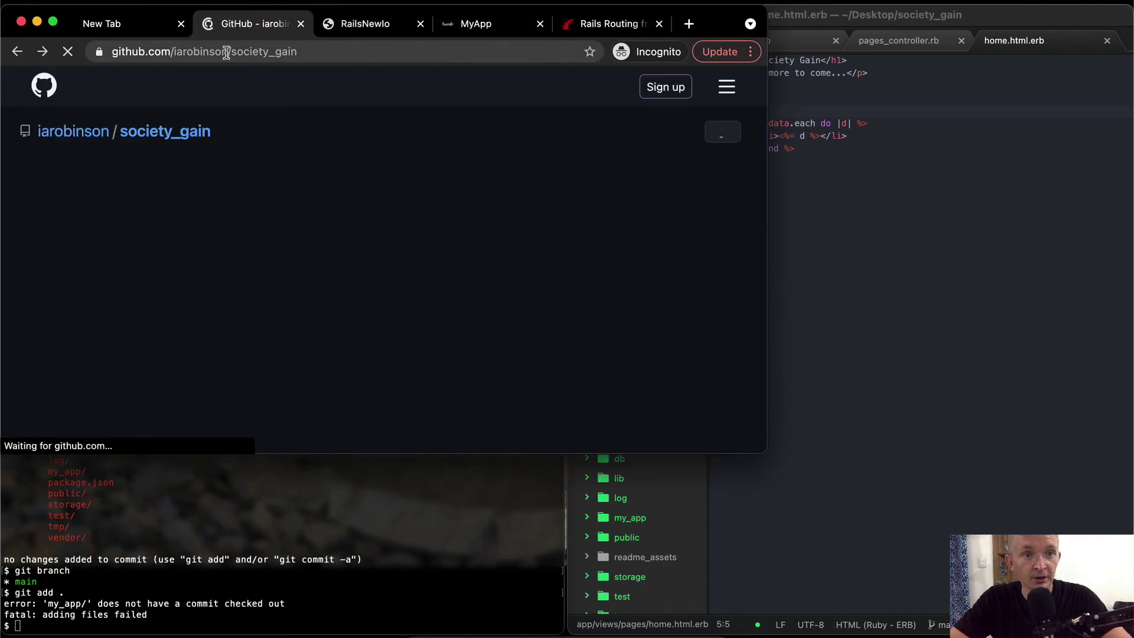
click(232, 51)
mouse_move(232, 51)
mouse_down()
mouse_move(336, 51)
mouse_move(67, 50)
mouse_up()
click(359, 50)
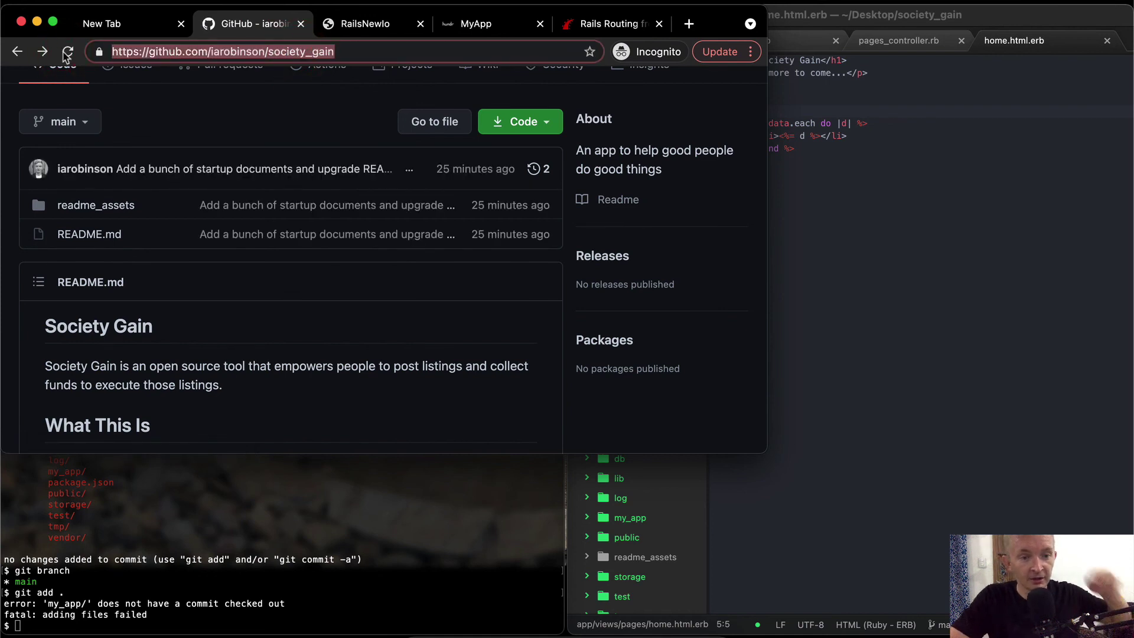
click(304, 119)
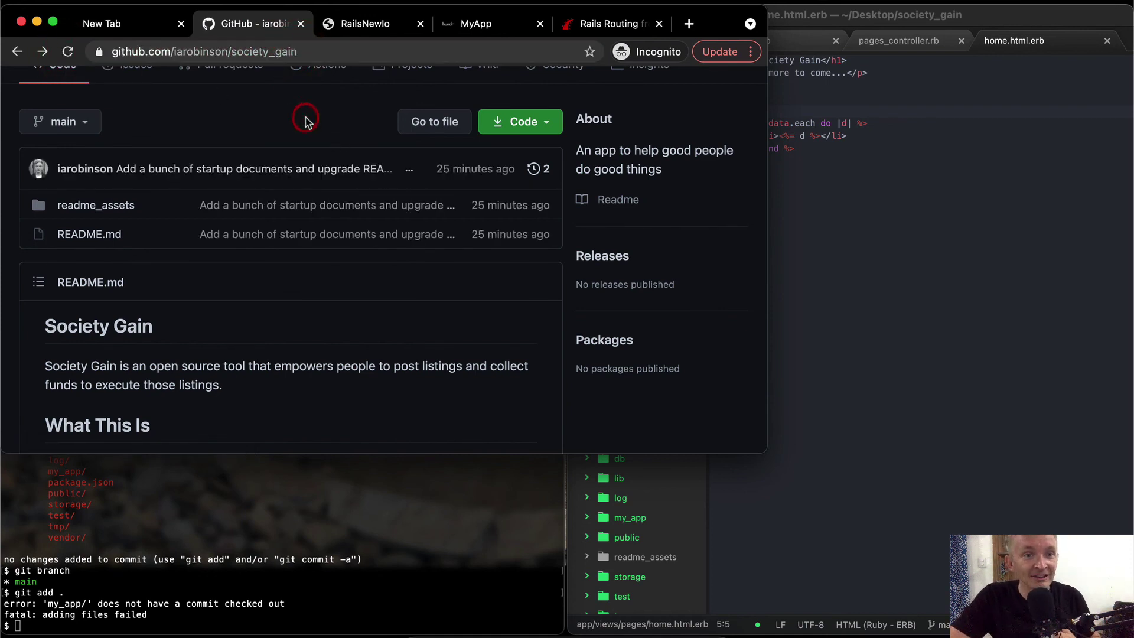
scroll(240, 159, up, 2)
Visit the repository's Issues and Pull requests, then return to Code and the address bar.
click(142, 176)
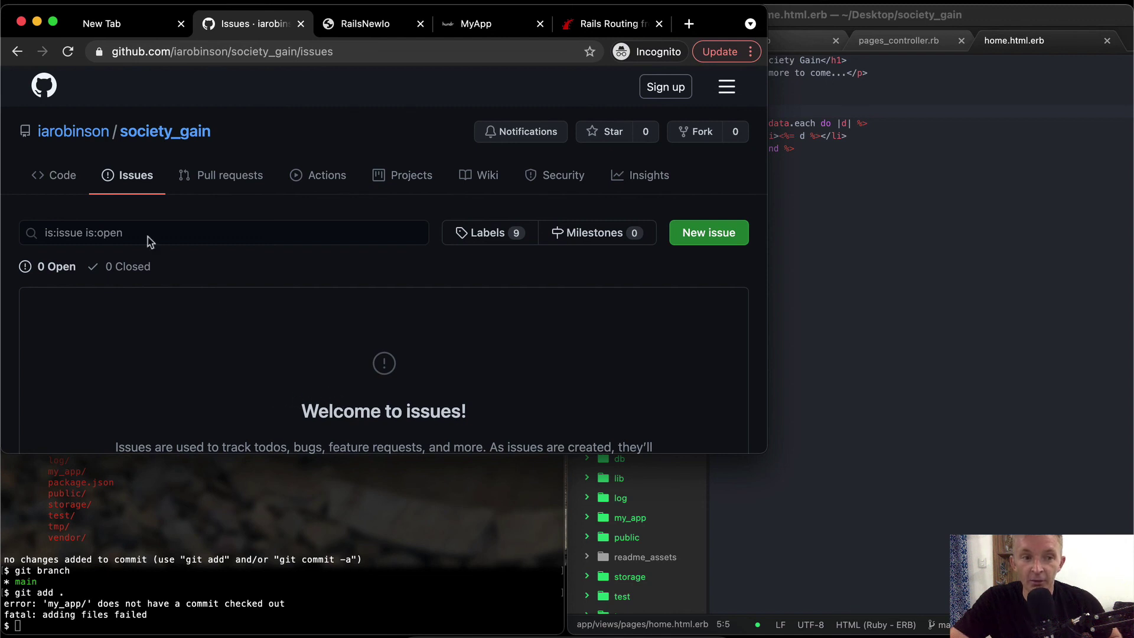
click(222, 177)
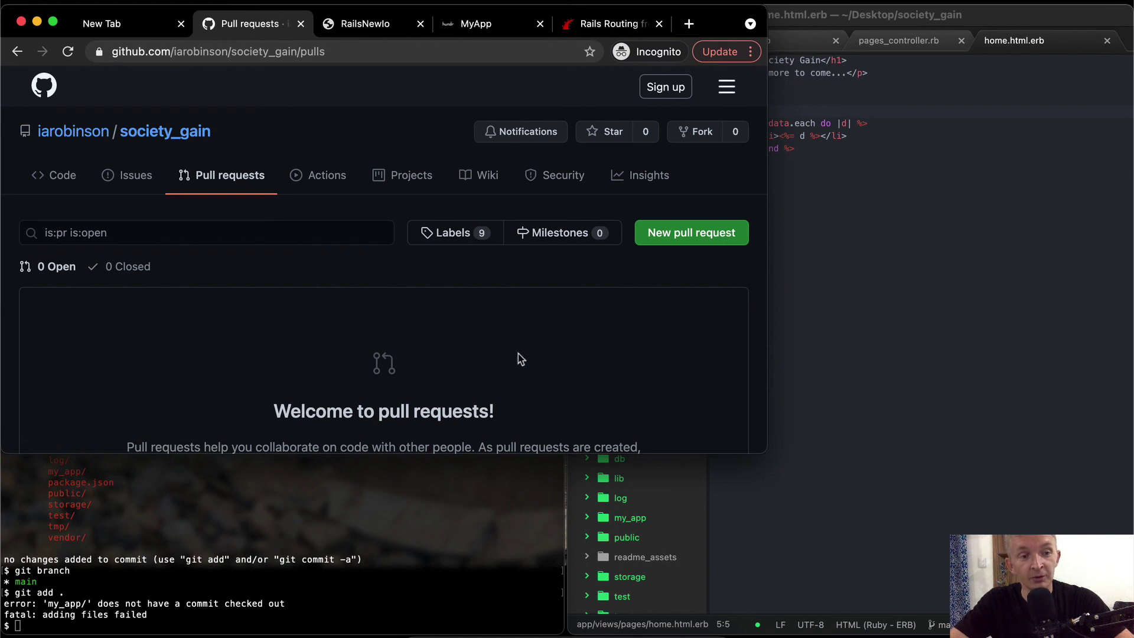
click(62, 174)
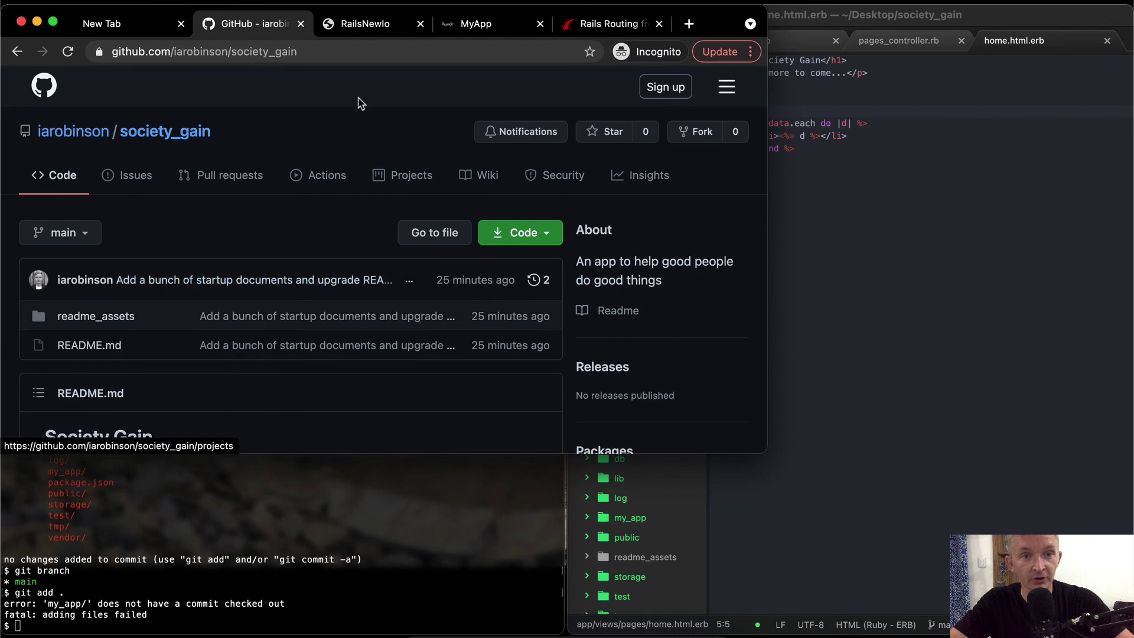
click(337, 51)
click(337, 52)
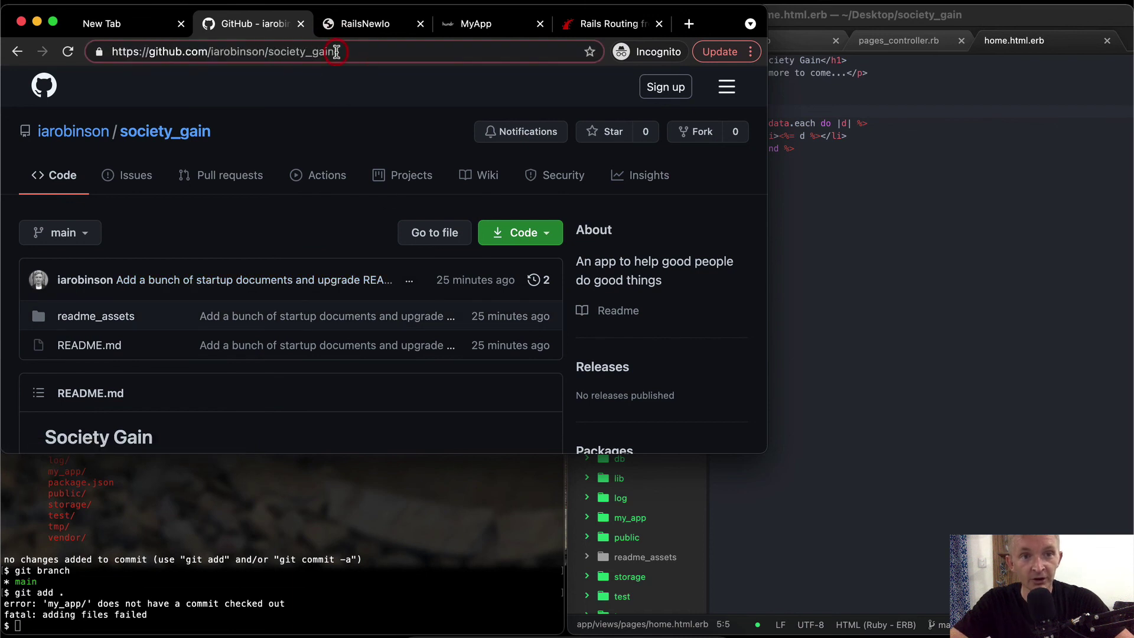